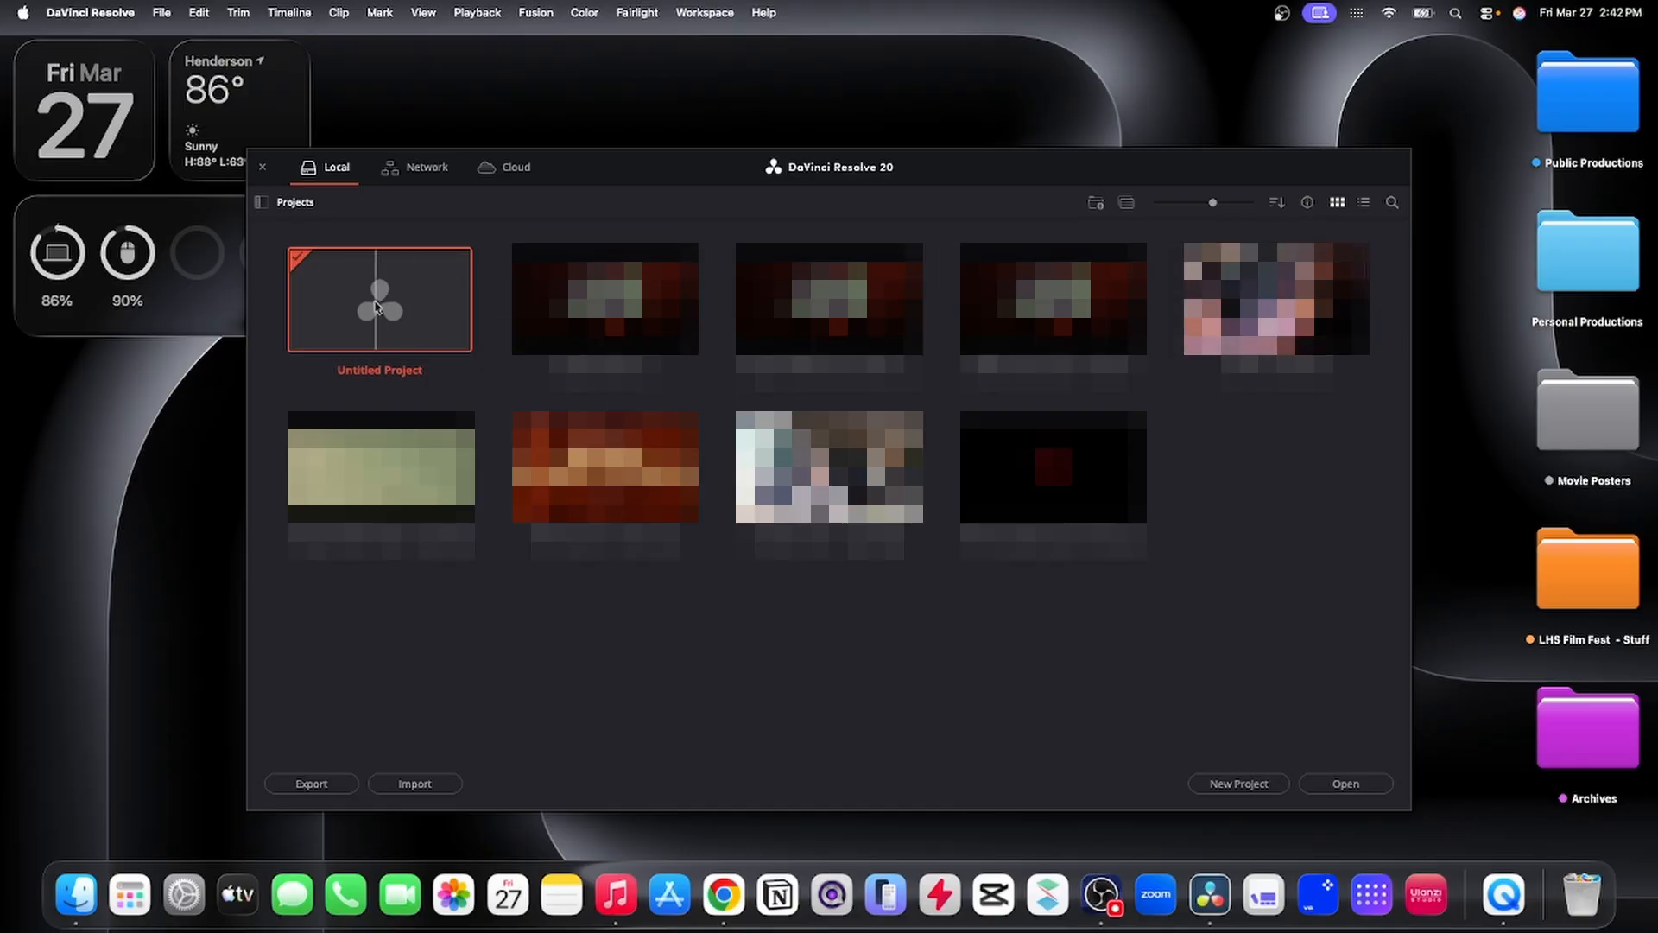
Create a new local project named Untitled Project 2.
{"action": "left_click", "coordinate": [1238, 786]}
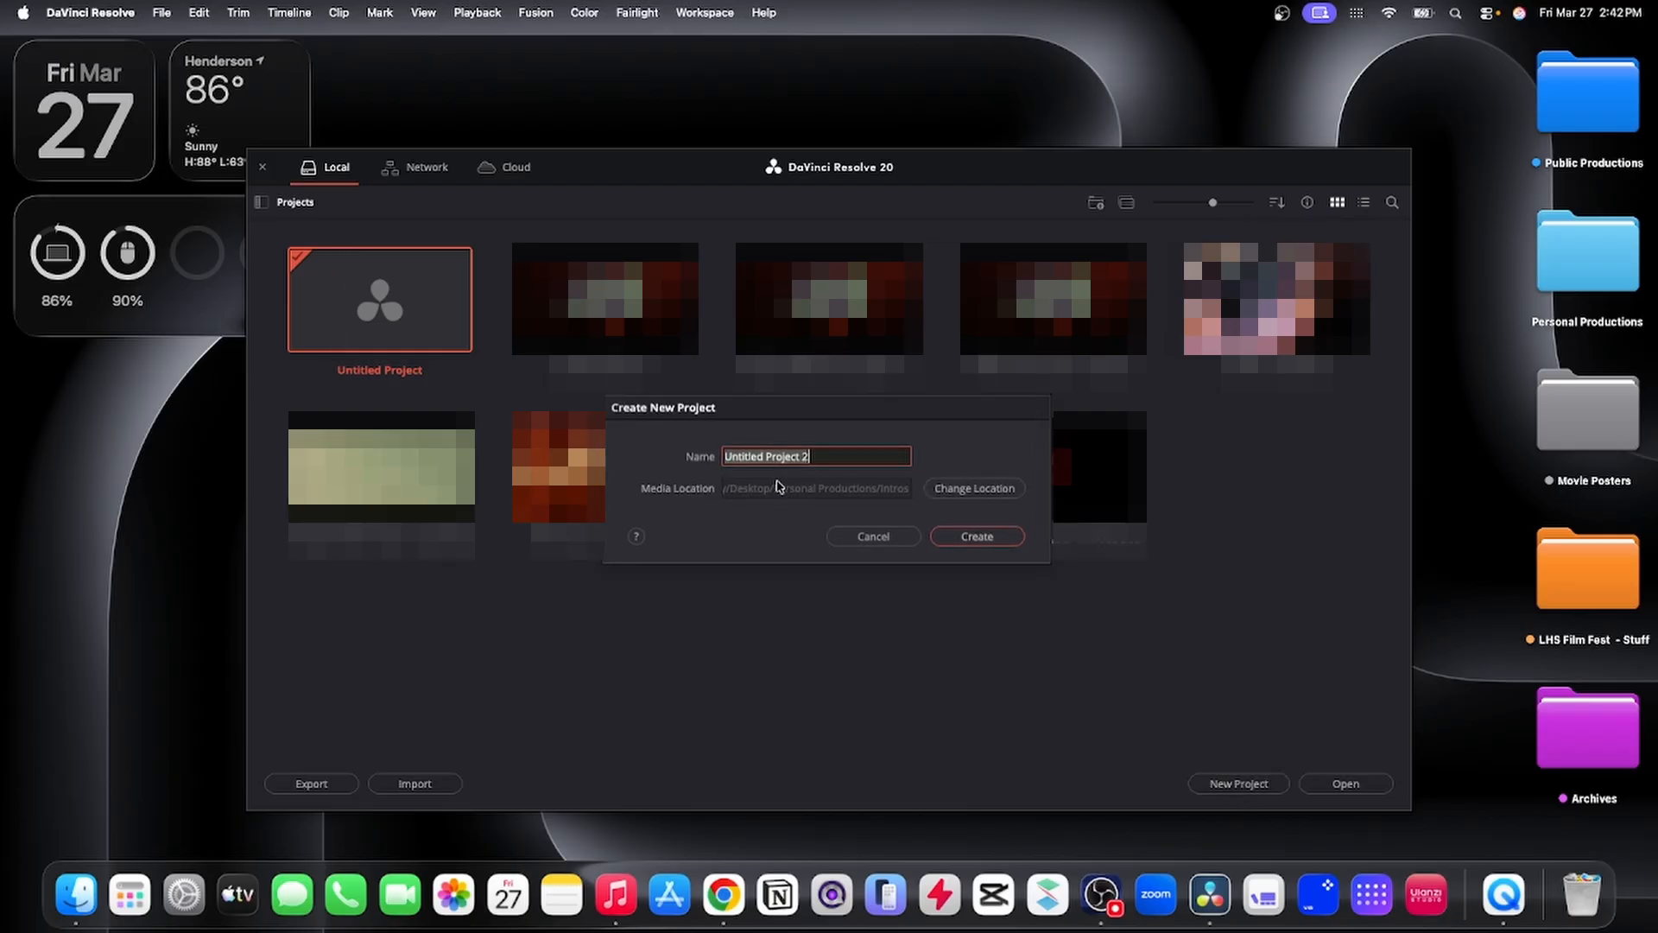
{"action": "left_click", "coordinate": [816, 458]}
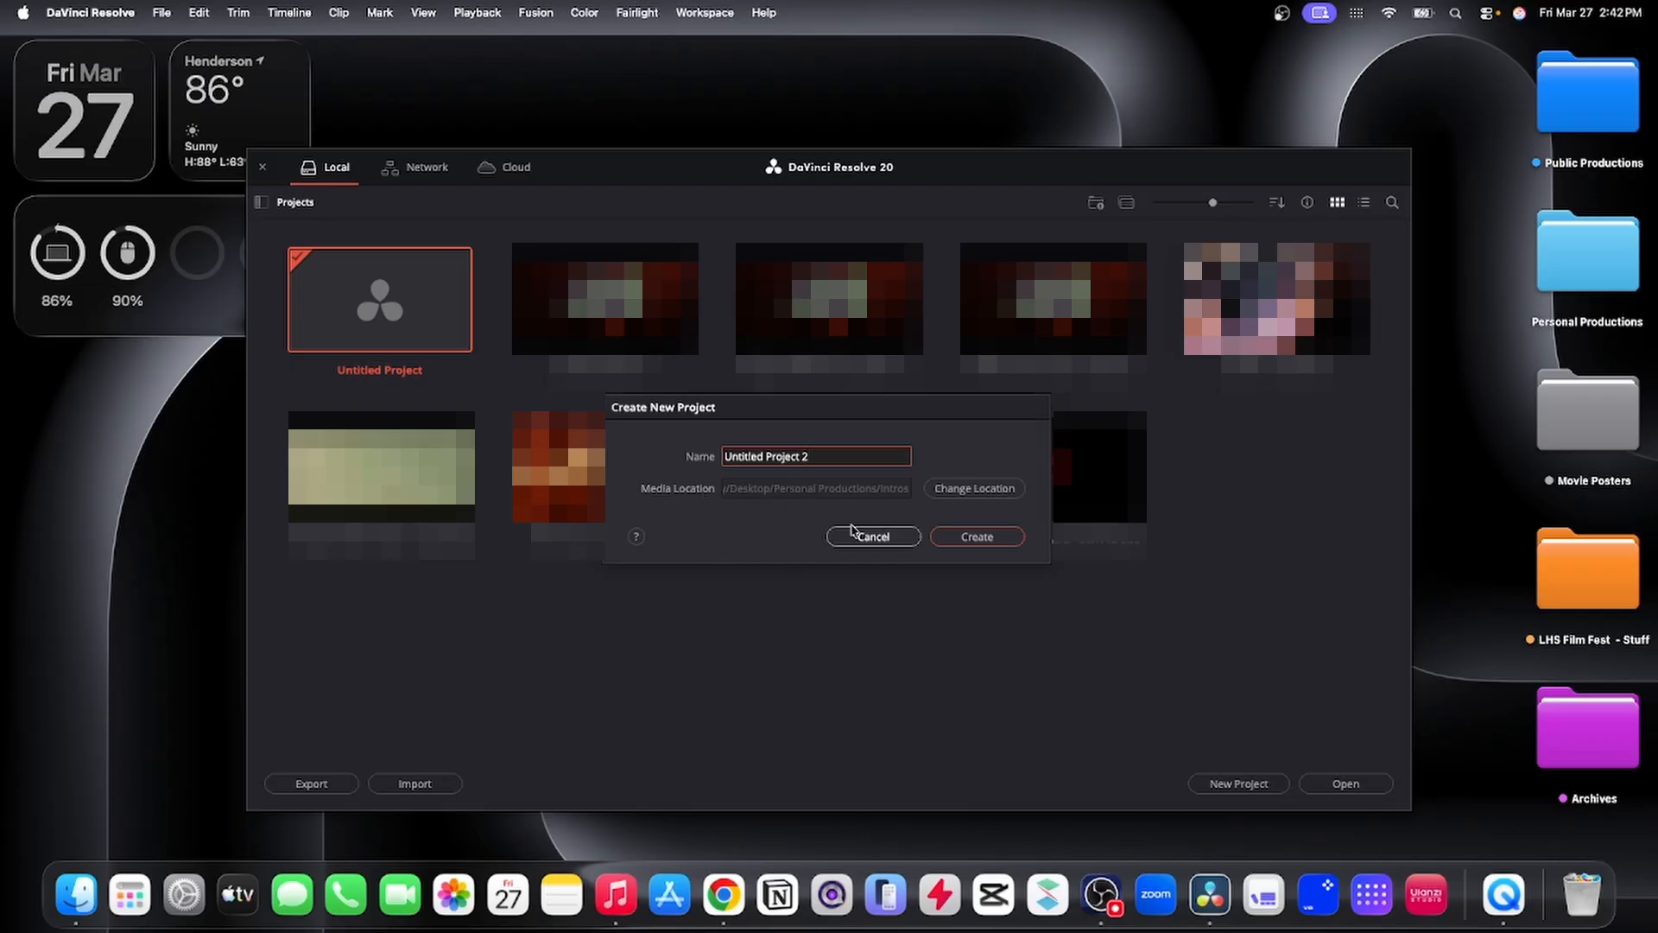
{"action": "left_click", "coordinate": [957, 535]}
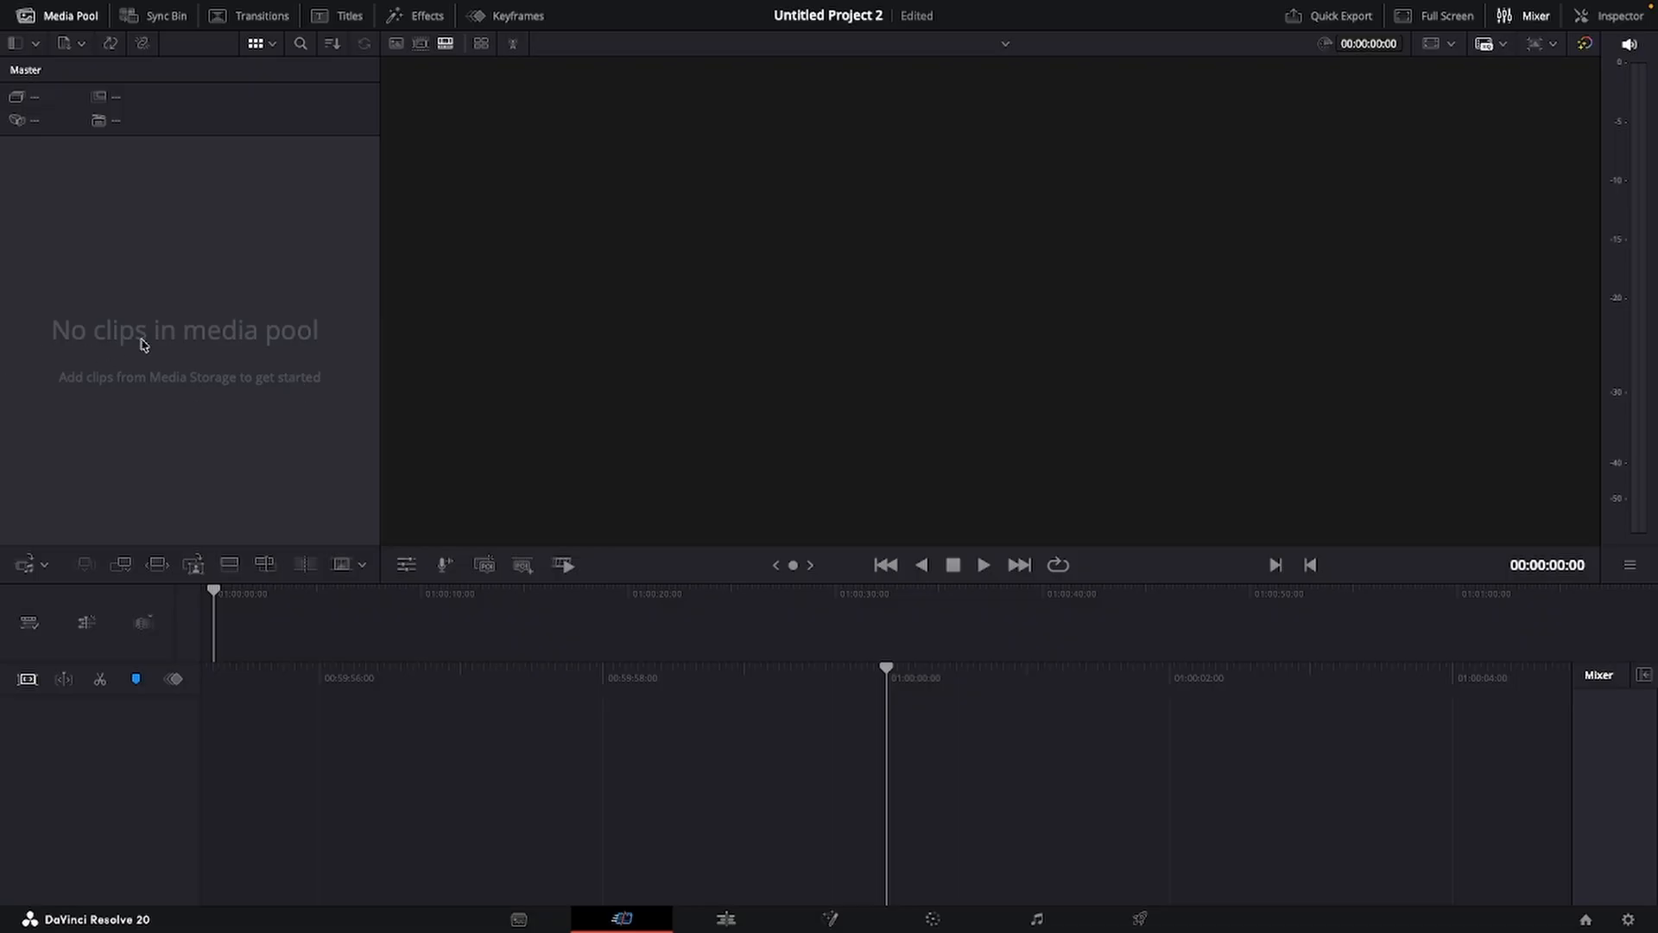
Import the Project FORGE final cut (R2) video from the FORGOTTEN - Final Cut folder into the media pool.
{"action": "right_click", "coordinate": [306, 338]}
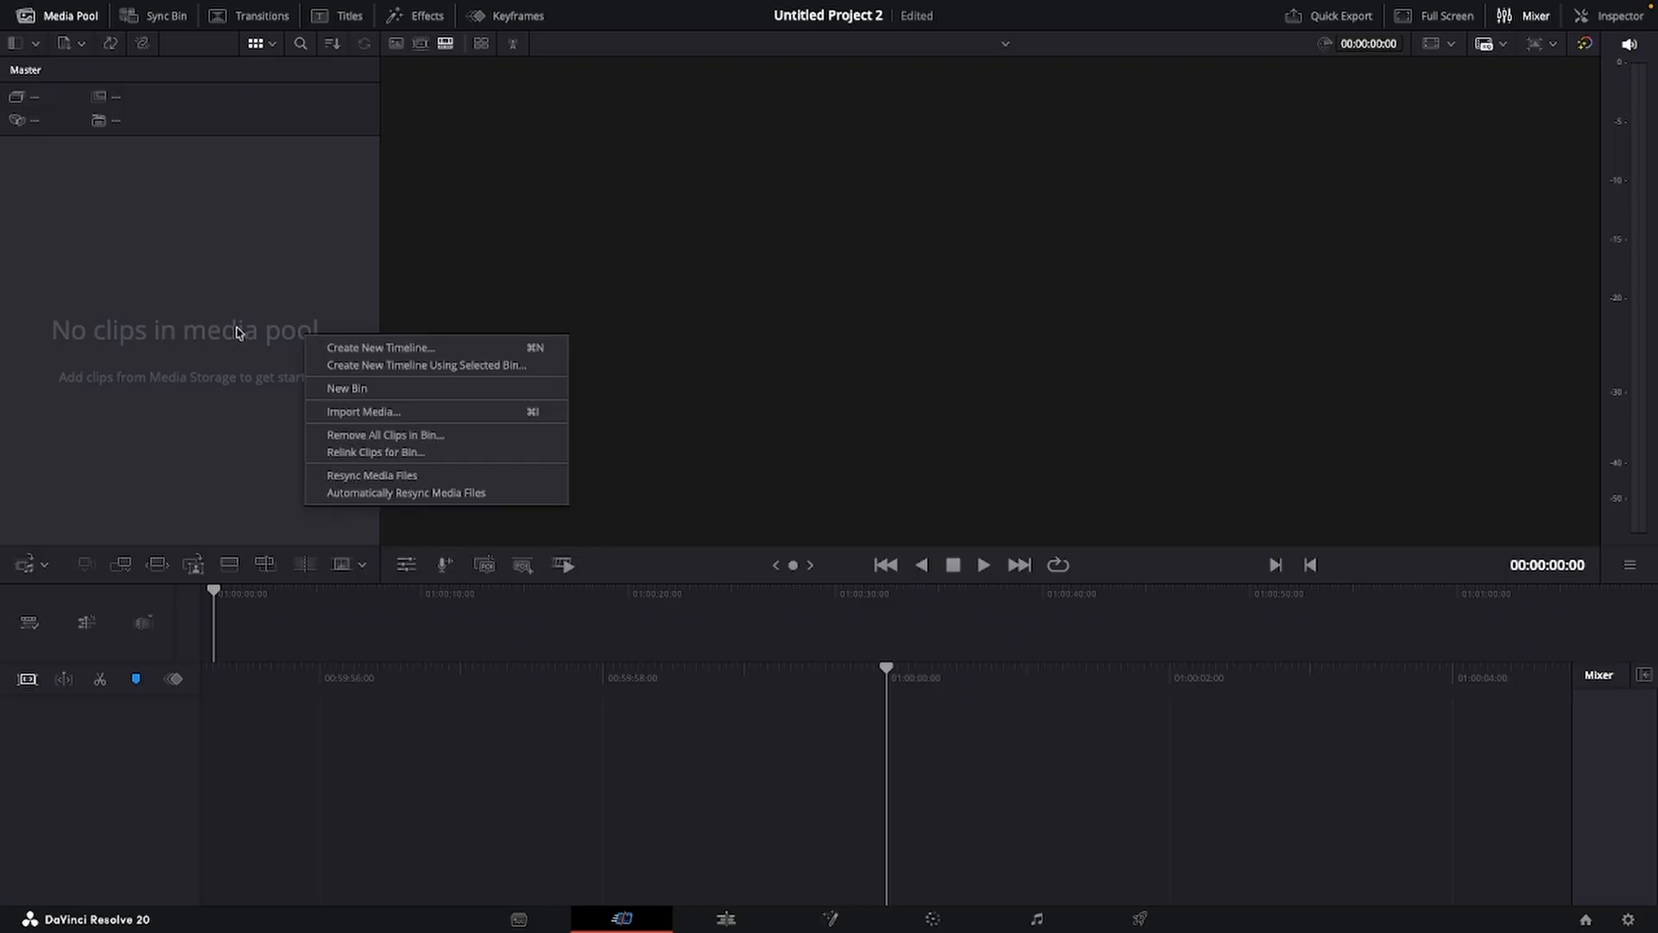
{"action": "left_click", "coordinate": [339, 412]}
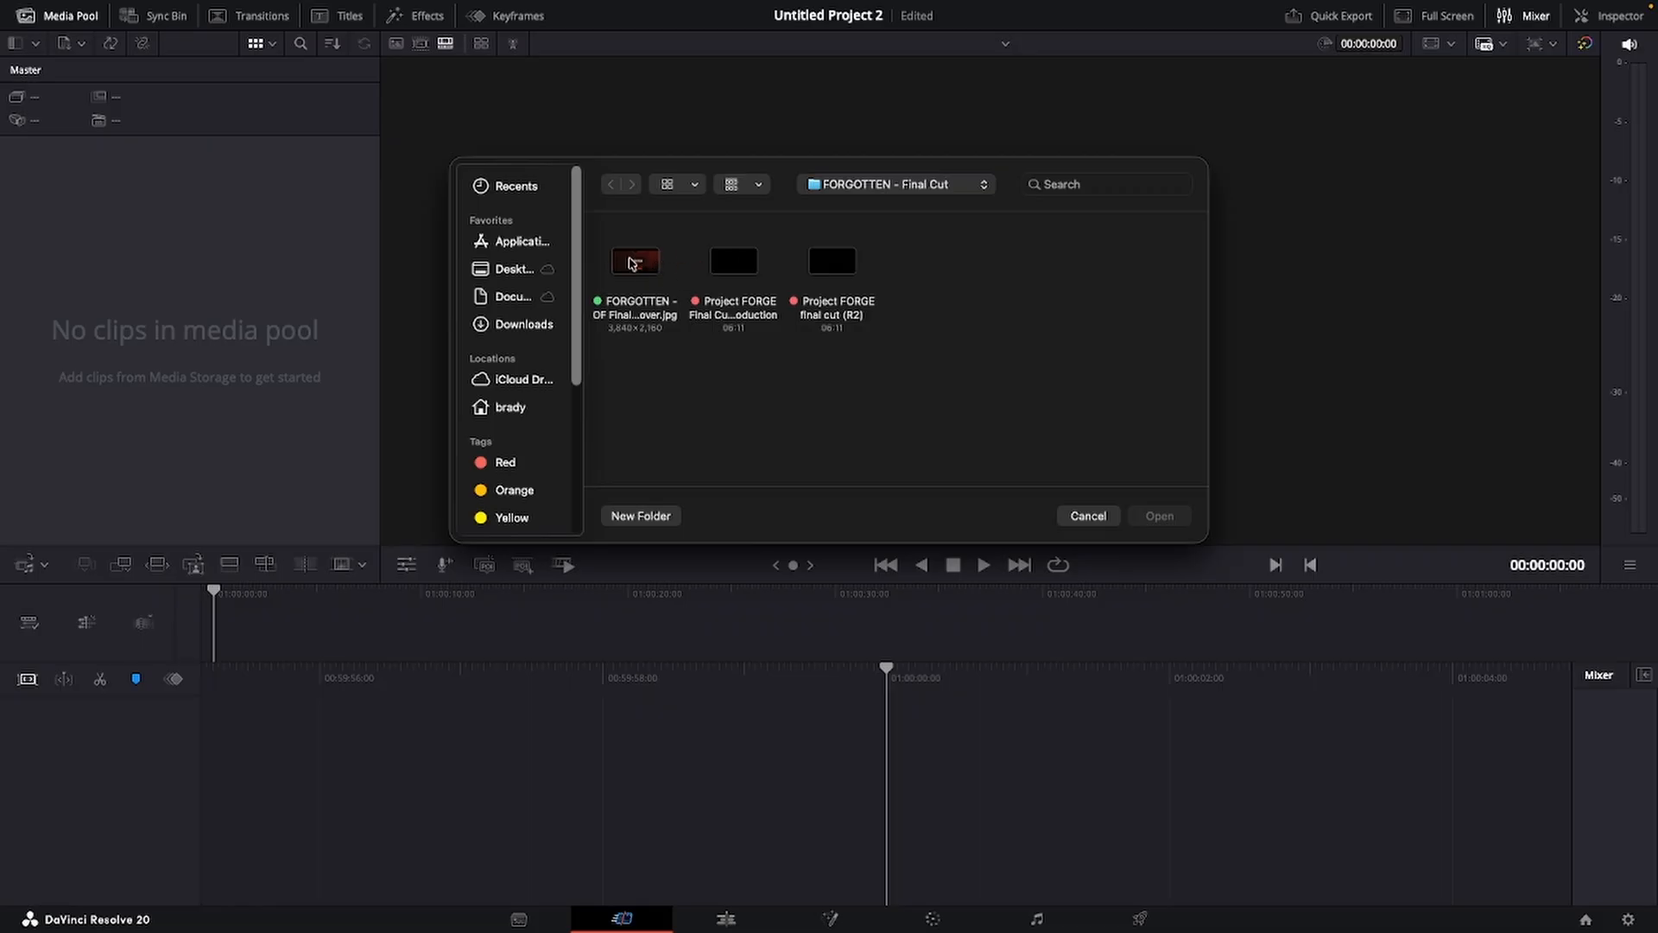
{"action": "left_click", "coordinate": [652, 279]}
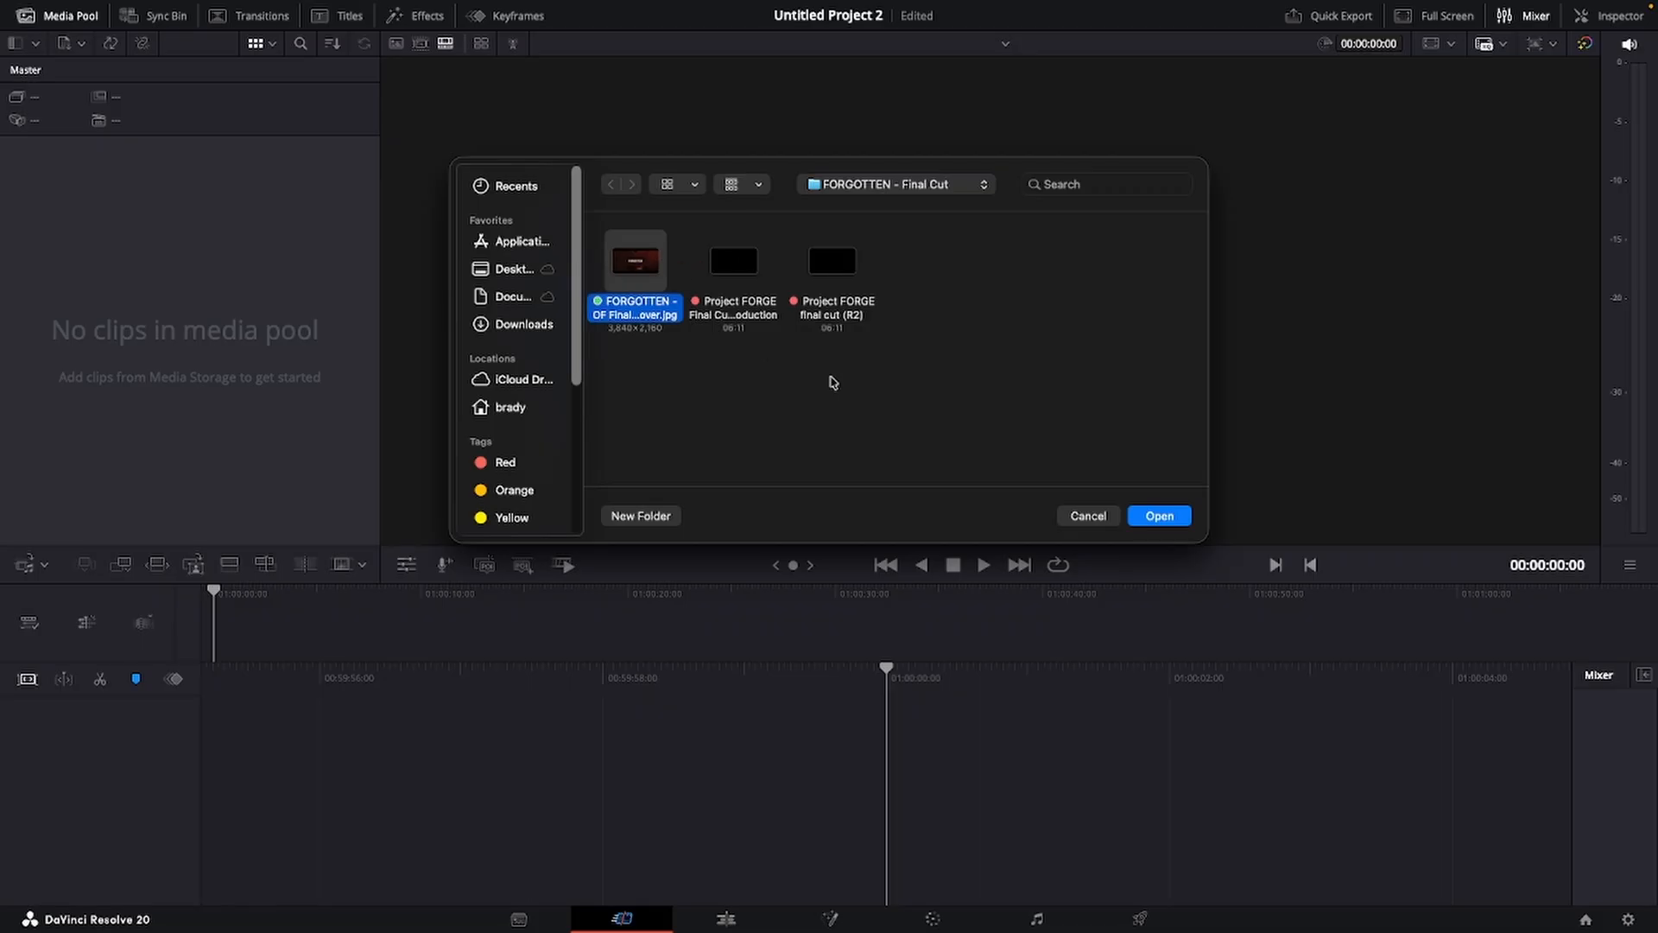
{"action": "left_click", "coordinate": [735, 278]}
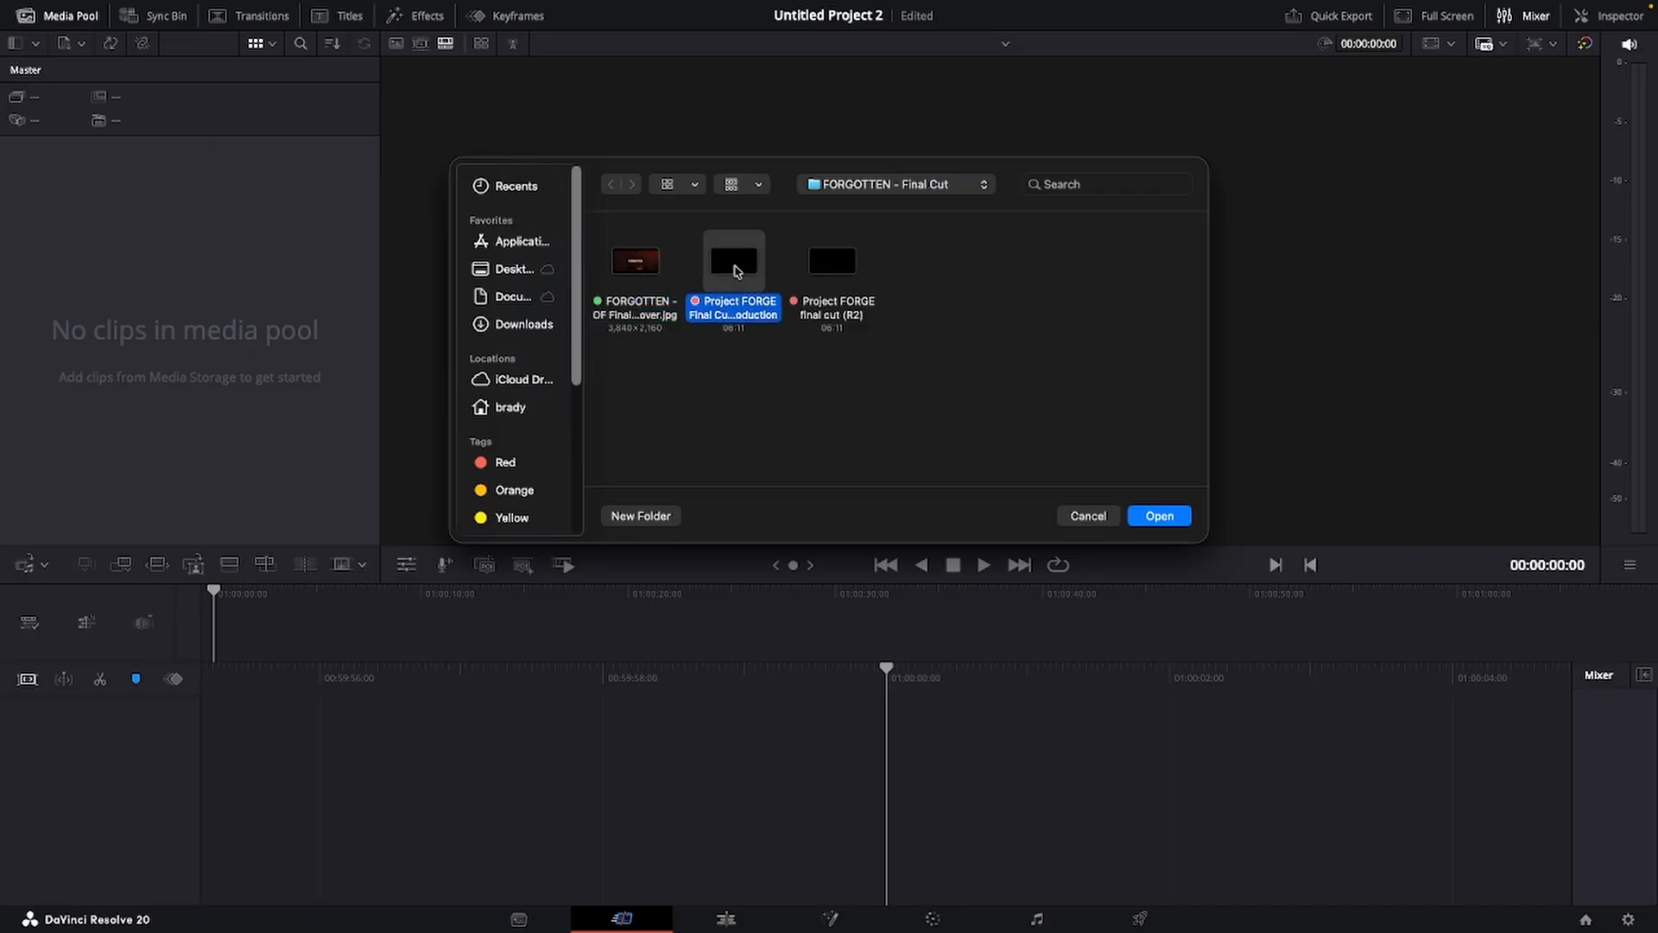
{"action": "left_click", "coordinate": [818, 271]}
{"action": "left_click", "coordinate": [1158, 515]}
{"action": "left_click", "coordinate": [977, 548]}
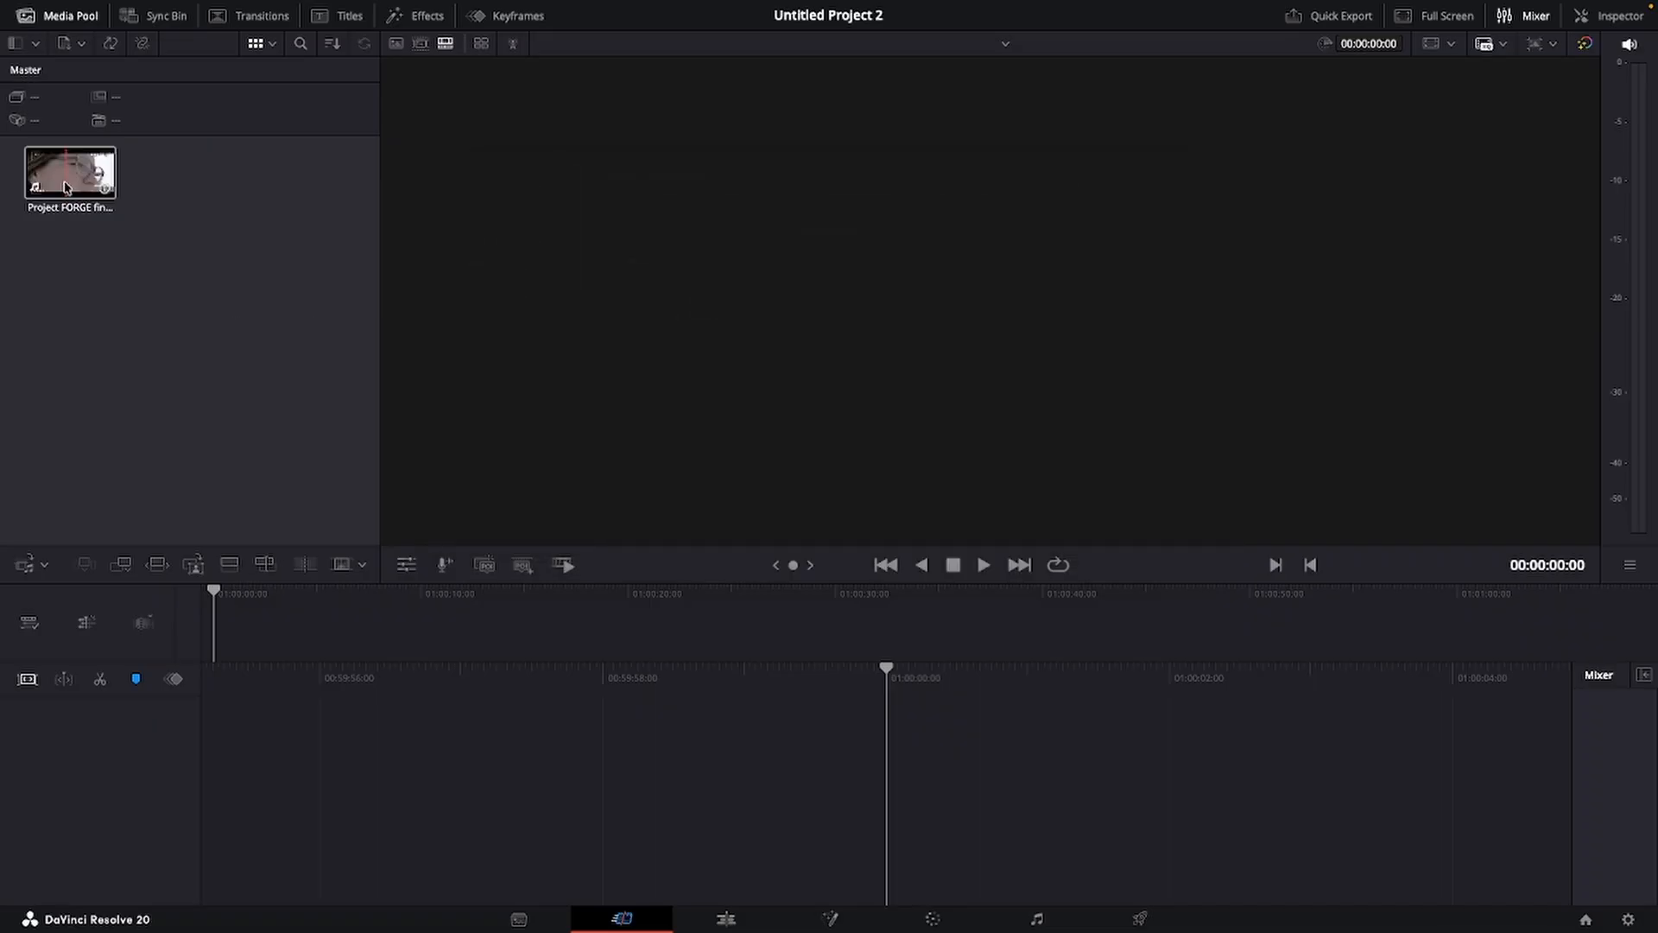
Place the imported Project FORGE clip at the start of a new timeline and open the Edit page.
{"action": "left_click_drag", "start_coordinate": [67, 188], "coordinate": [837, 770]}
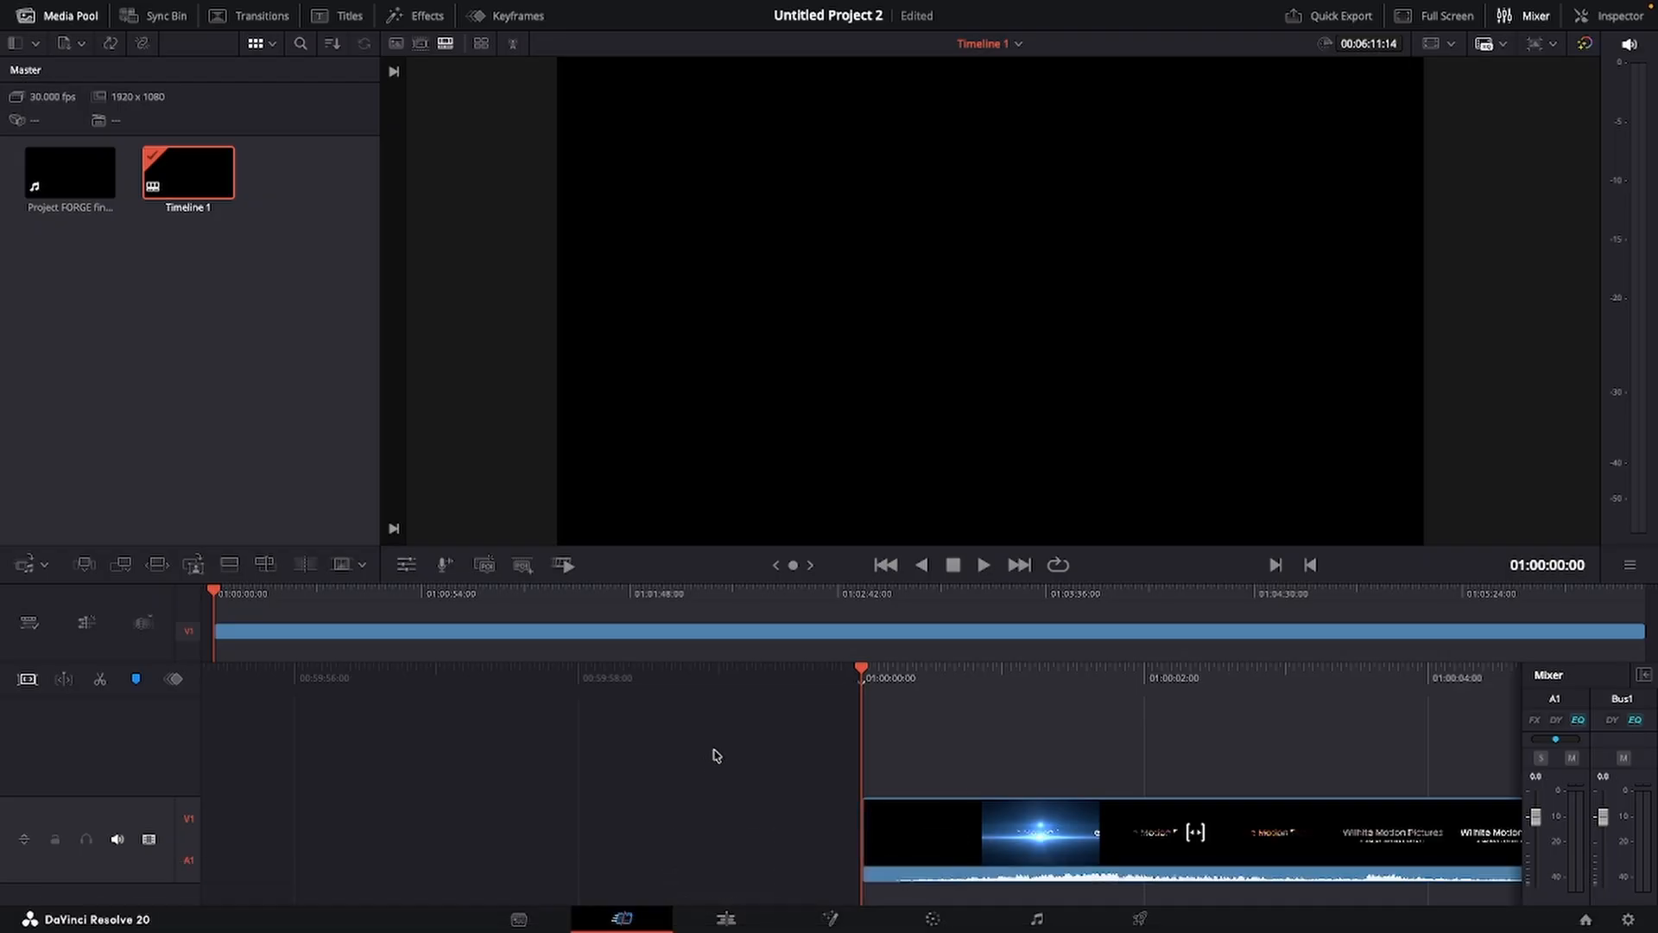
{"action": "left_click", "coordinate": [726, 920]}
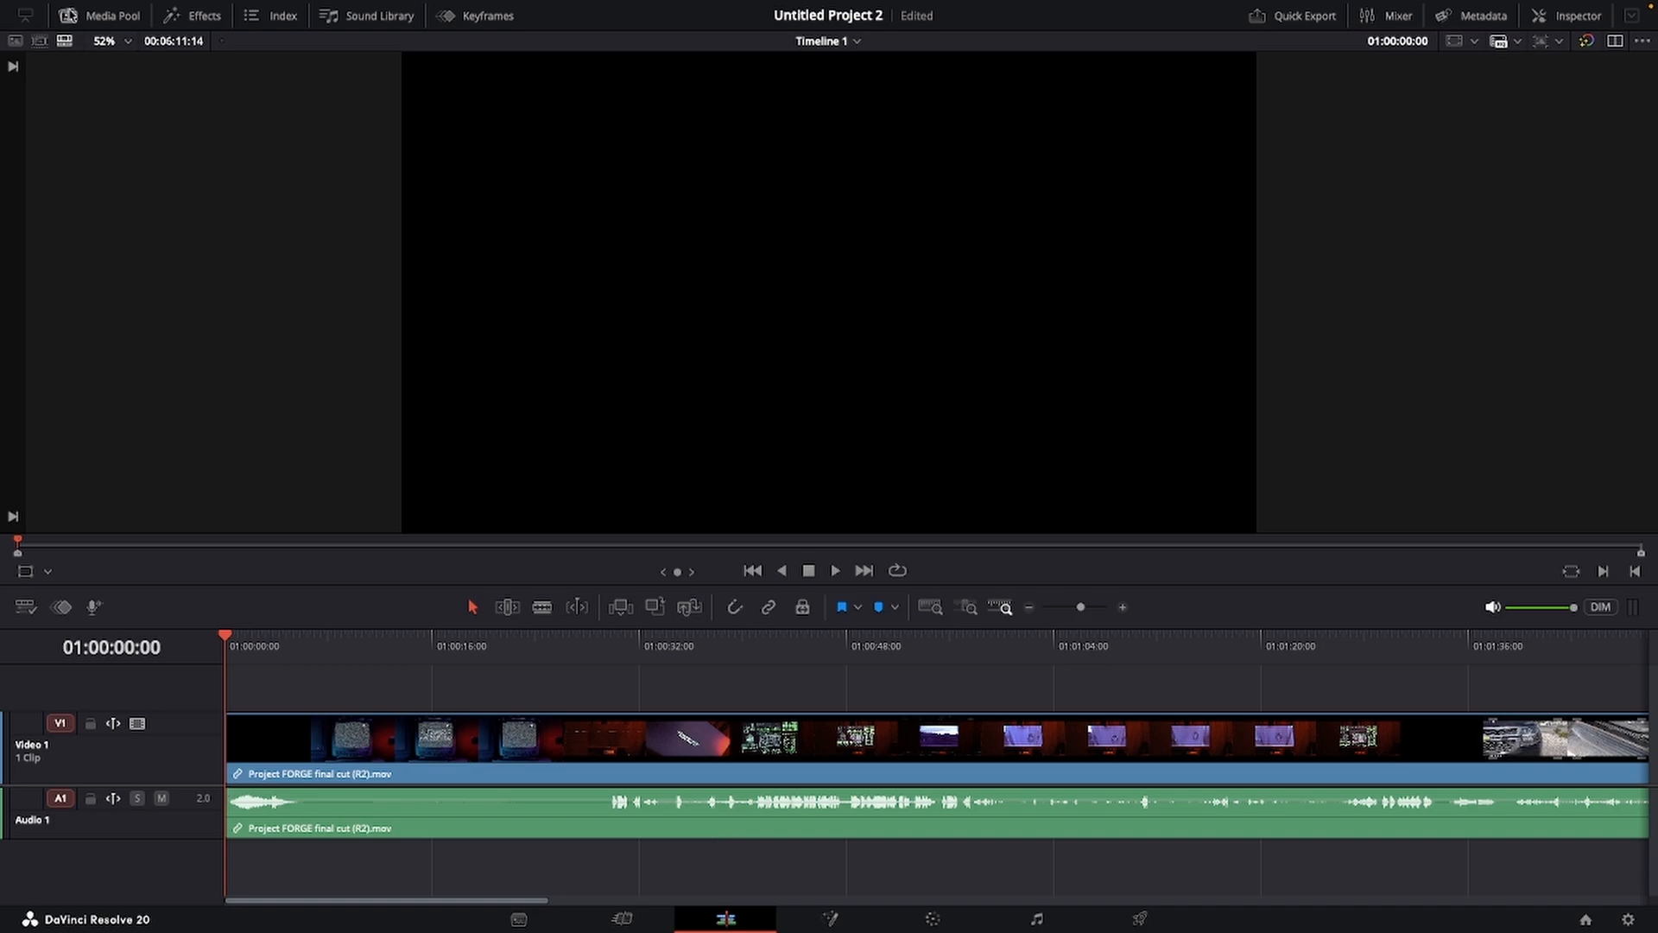
Show the media pool on the Edit page, look over its import and bin commands, and hide it again.
{"action": "left_click", "coordinate": [71, 17]}
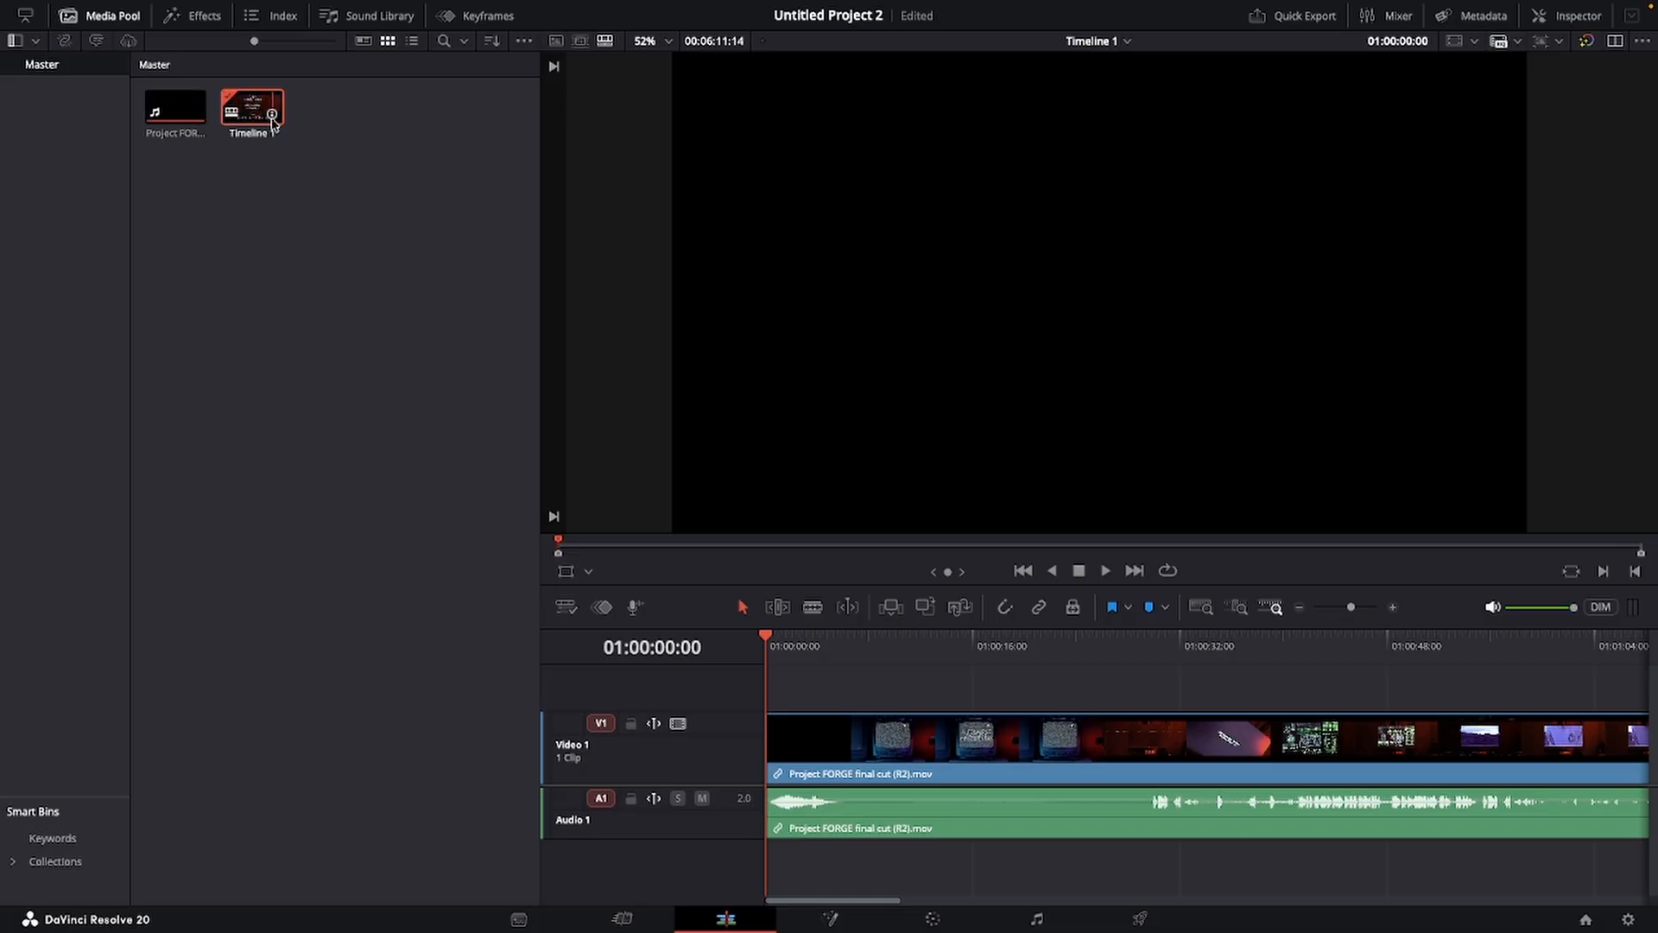
{"action": "right_click", "coordinate": [333, 333]}
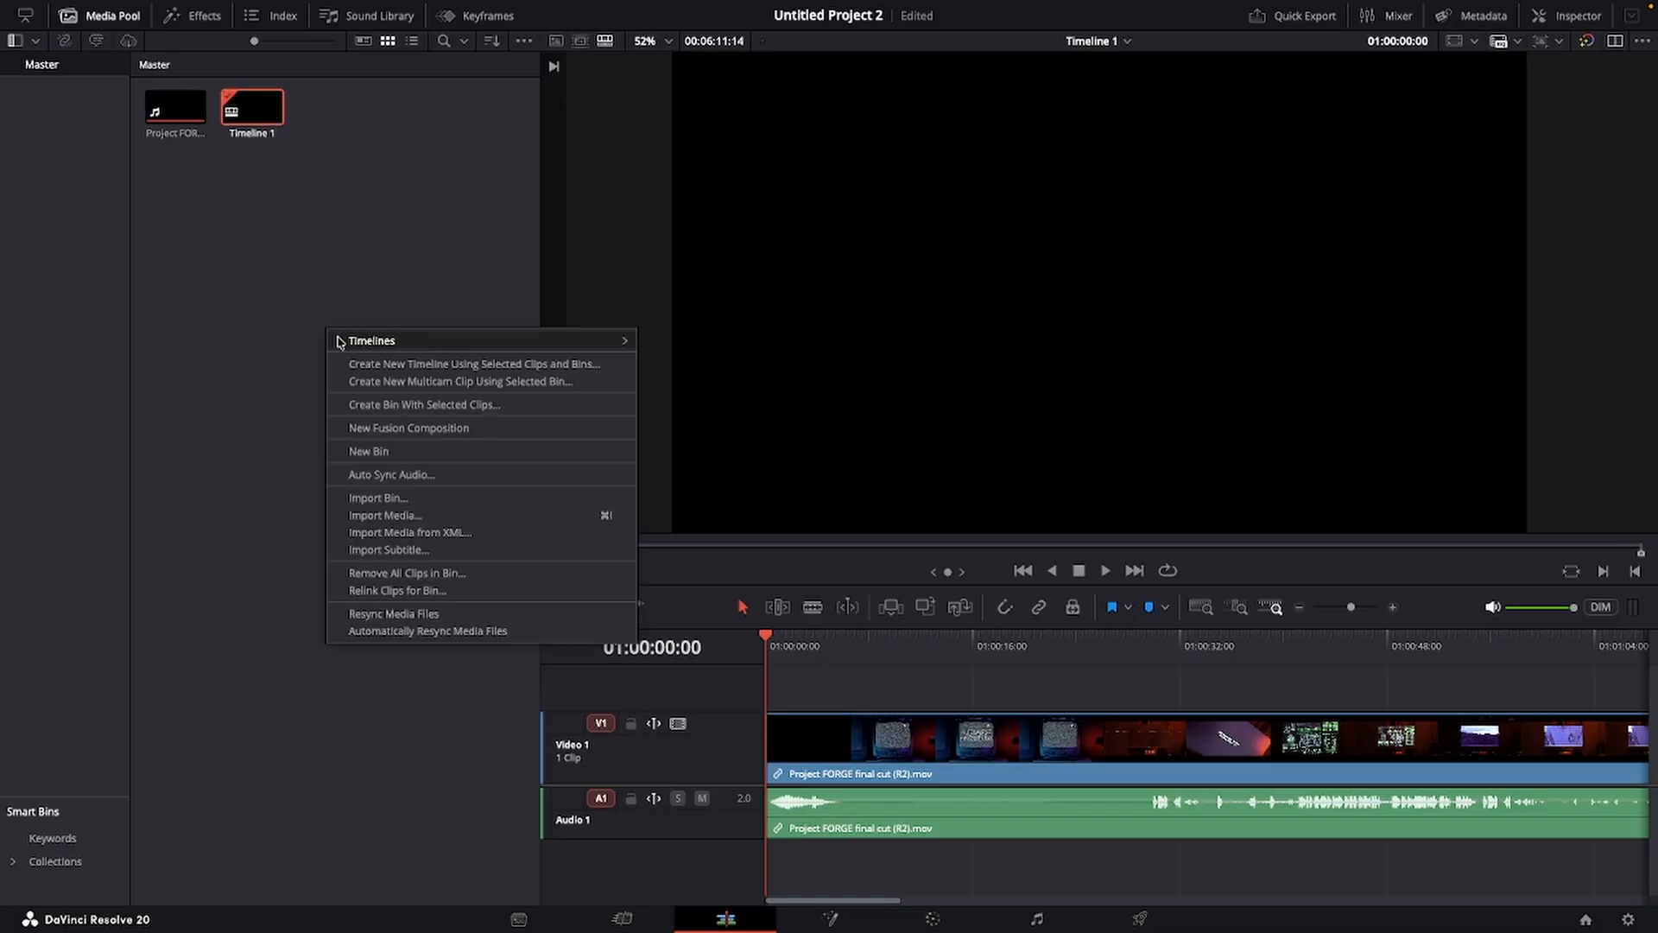
{"action": "left_click", "coordinate": [233, 369]}
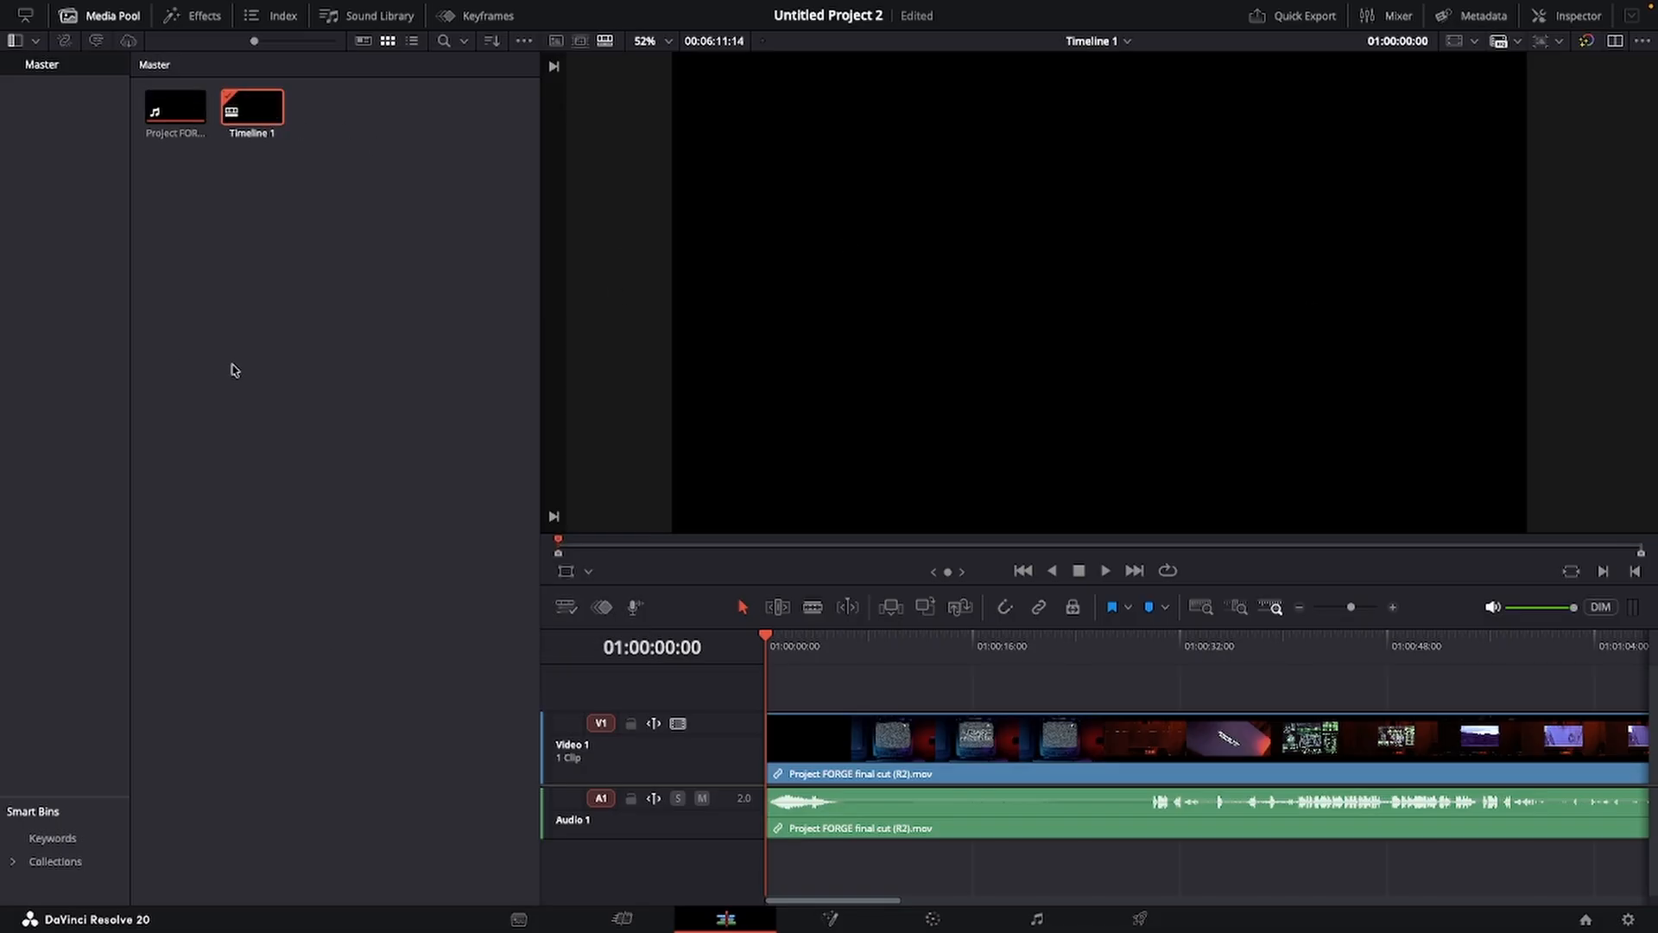
{"action": "left_click", "coordinate": [89, 17]}
{"action": "left_click", "coordinate": [89, 17]}
{"action": "left_click", "coordinate": [89, 18]}
{"action": "left_click", "coordinate": [89, 17]}
{"action": "left_click", "coordinate": [89, 18]}
{"action": "left_click", "coordinate": [89, 17]}
{"action": "left_click", "coordinate": [89, 18]}
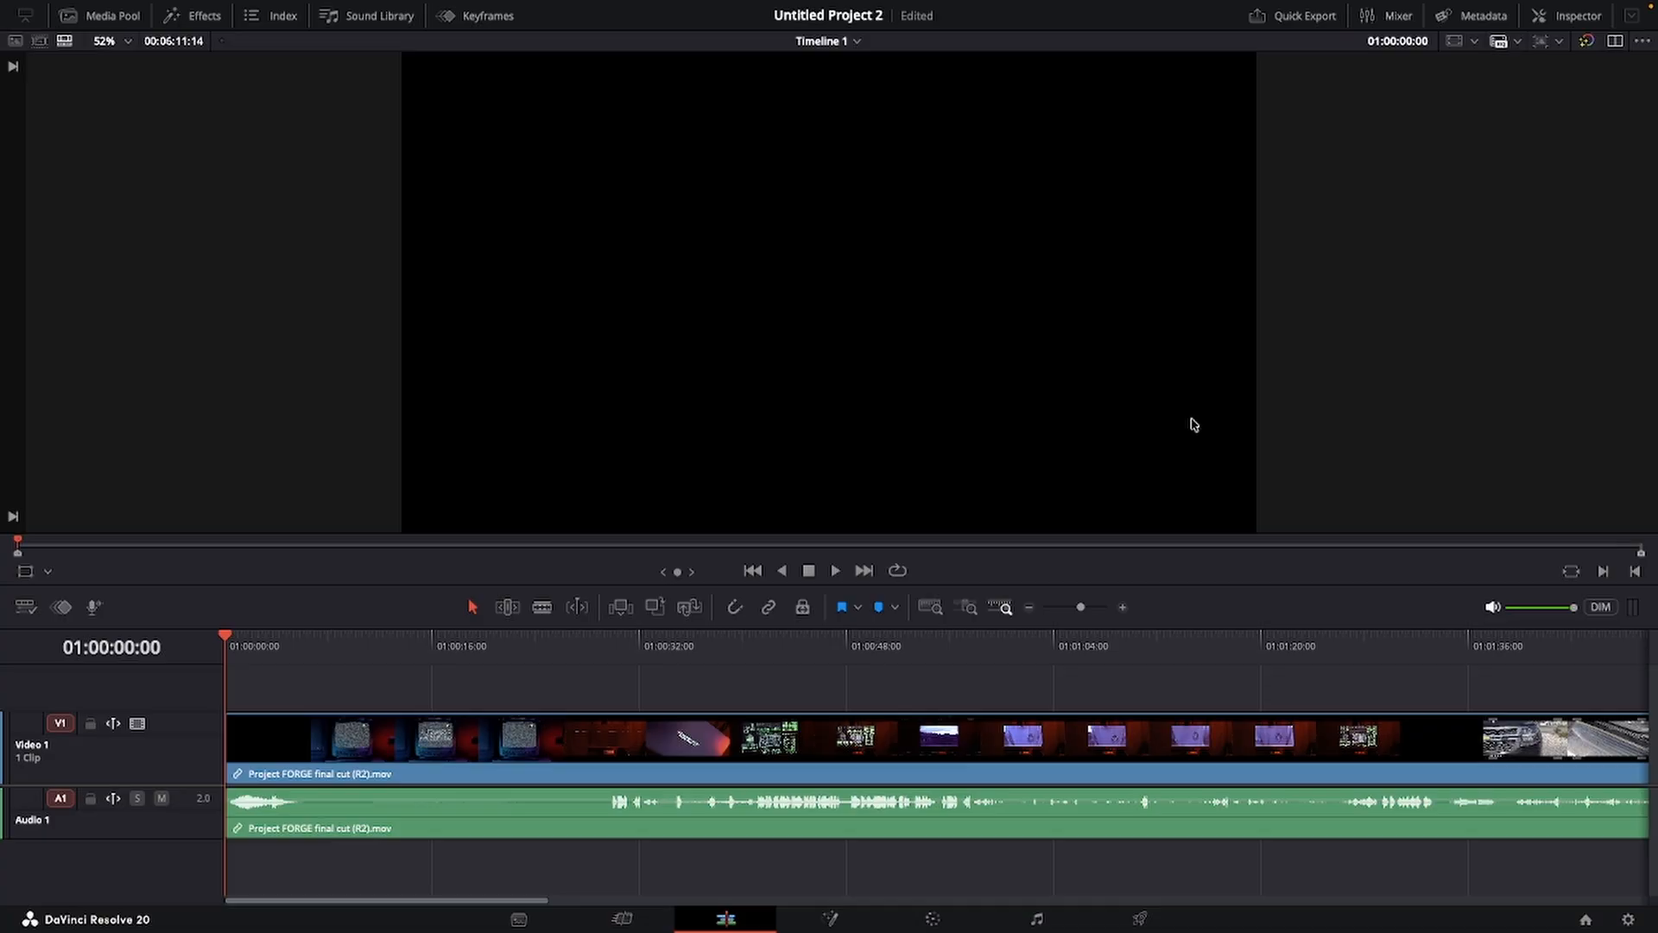
Examine the viewer's aspect ratio, safe area and ruler guide options, leaving Default in place.
{"action": "left_click", "coordinate": [1475, 41]}
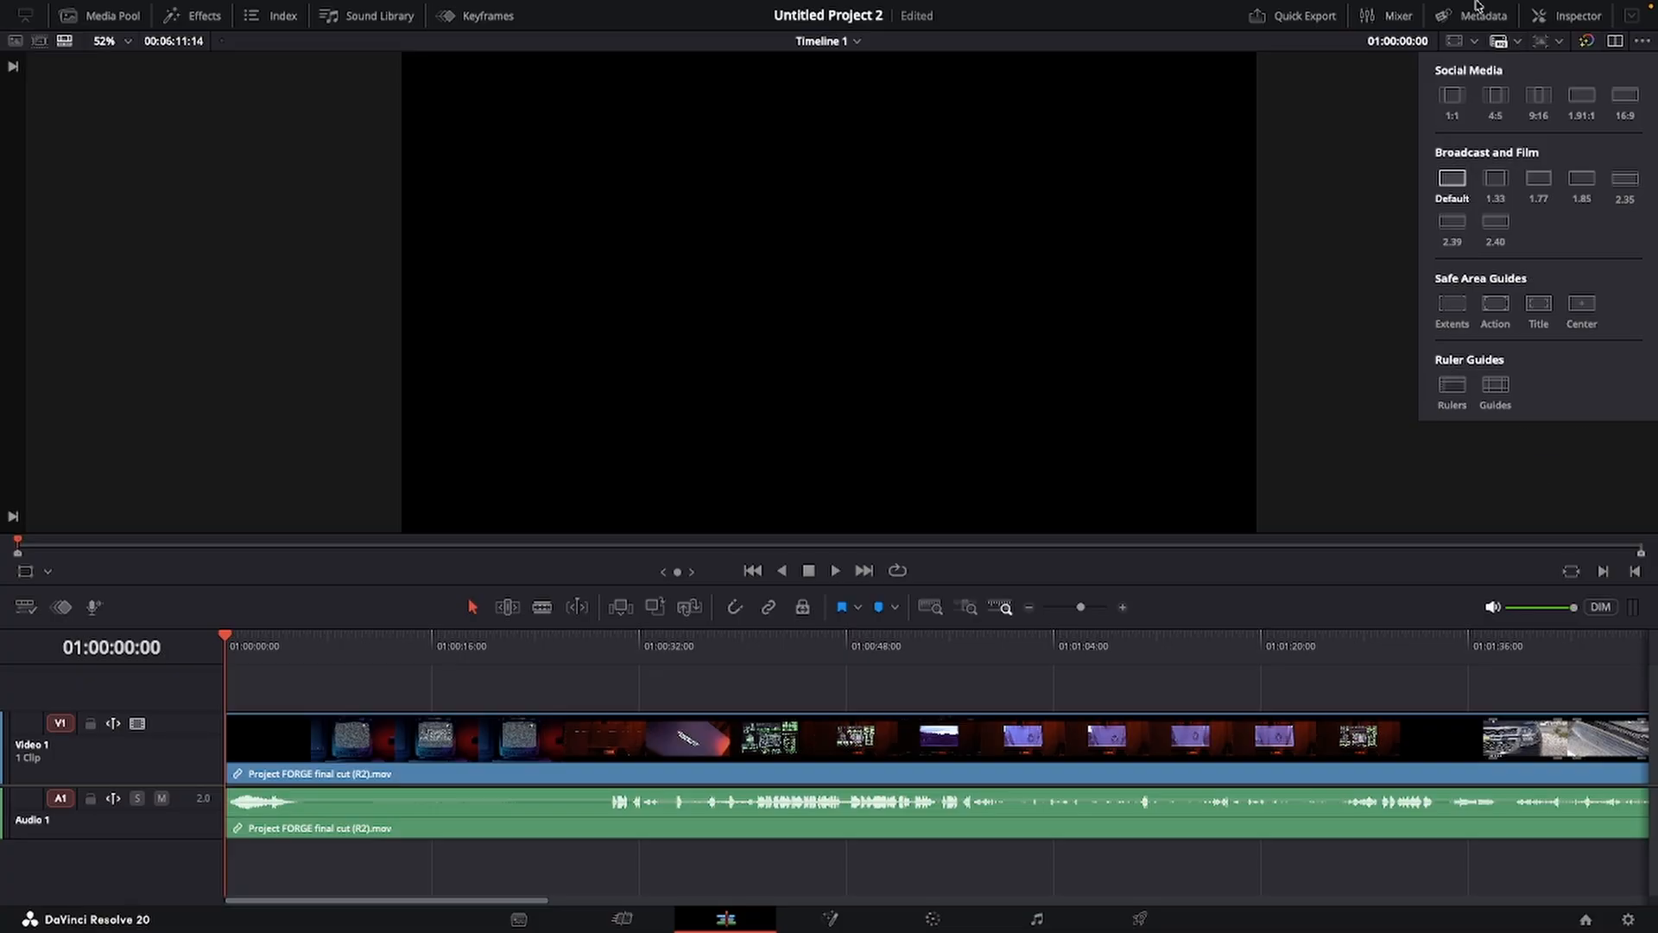
{"action": "left_click", "coordinate": [1466, 41]}
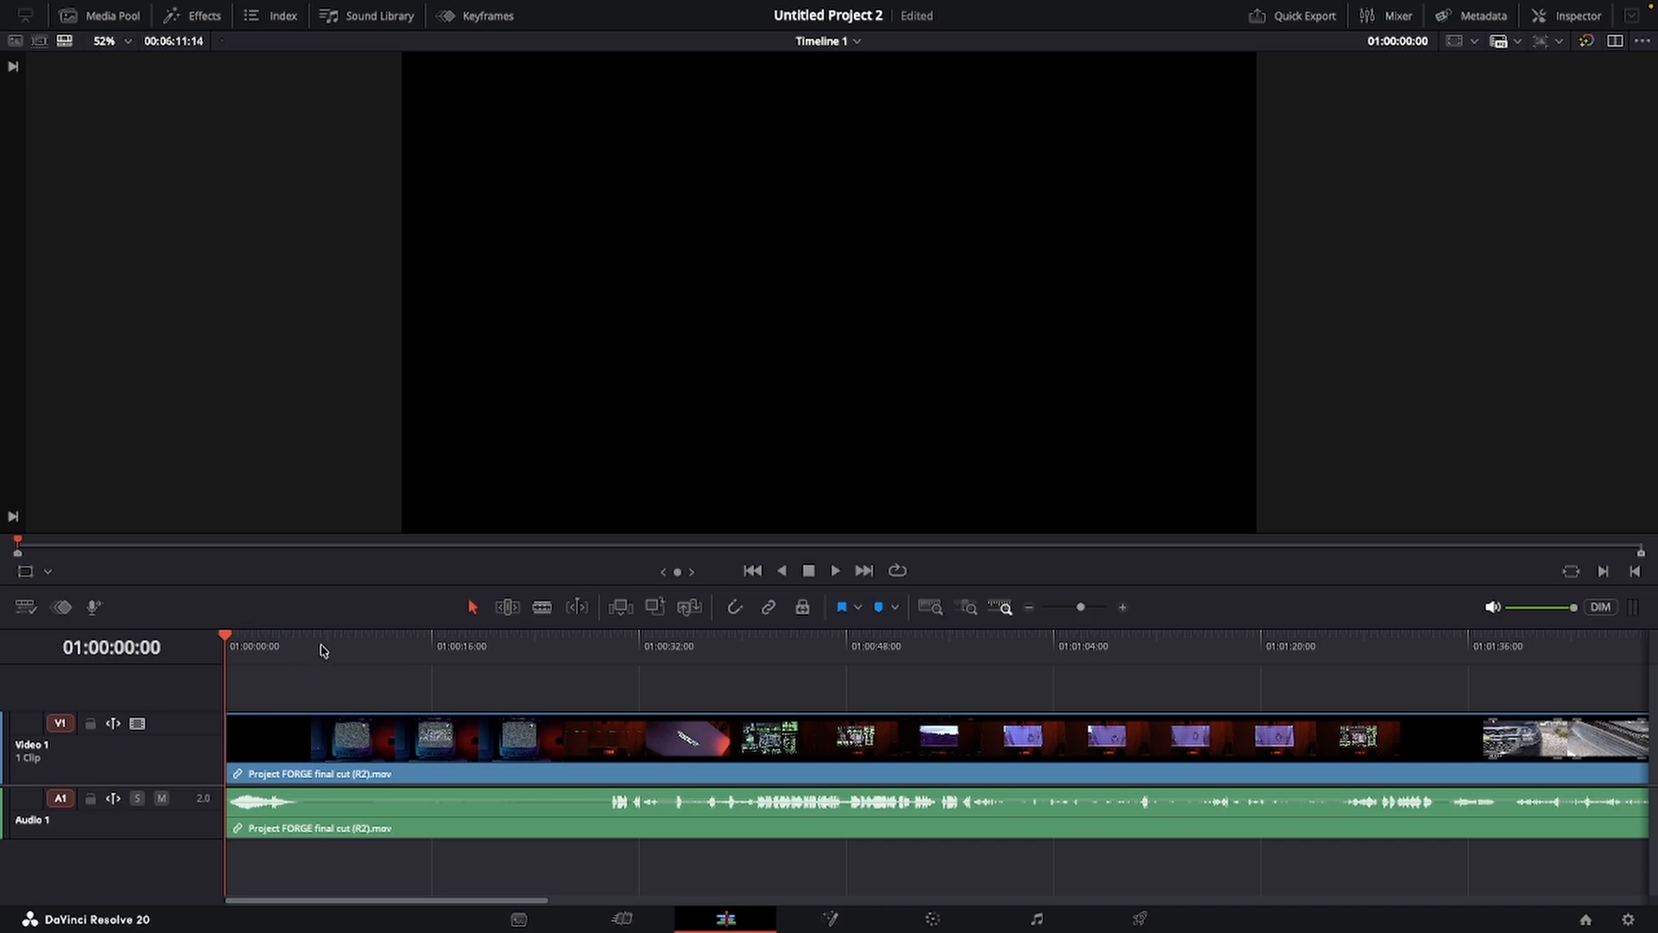
Enlarge the timeline area, making the Audio 1 track much taller and the Video 1 track shorter.
{"action": "left_click_drag", "start_coordinate": [355, 588], "coordinate": [374, 361]}
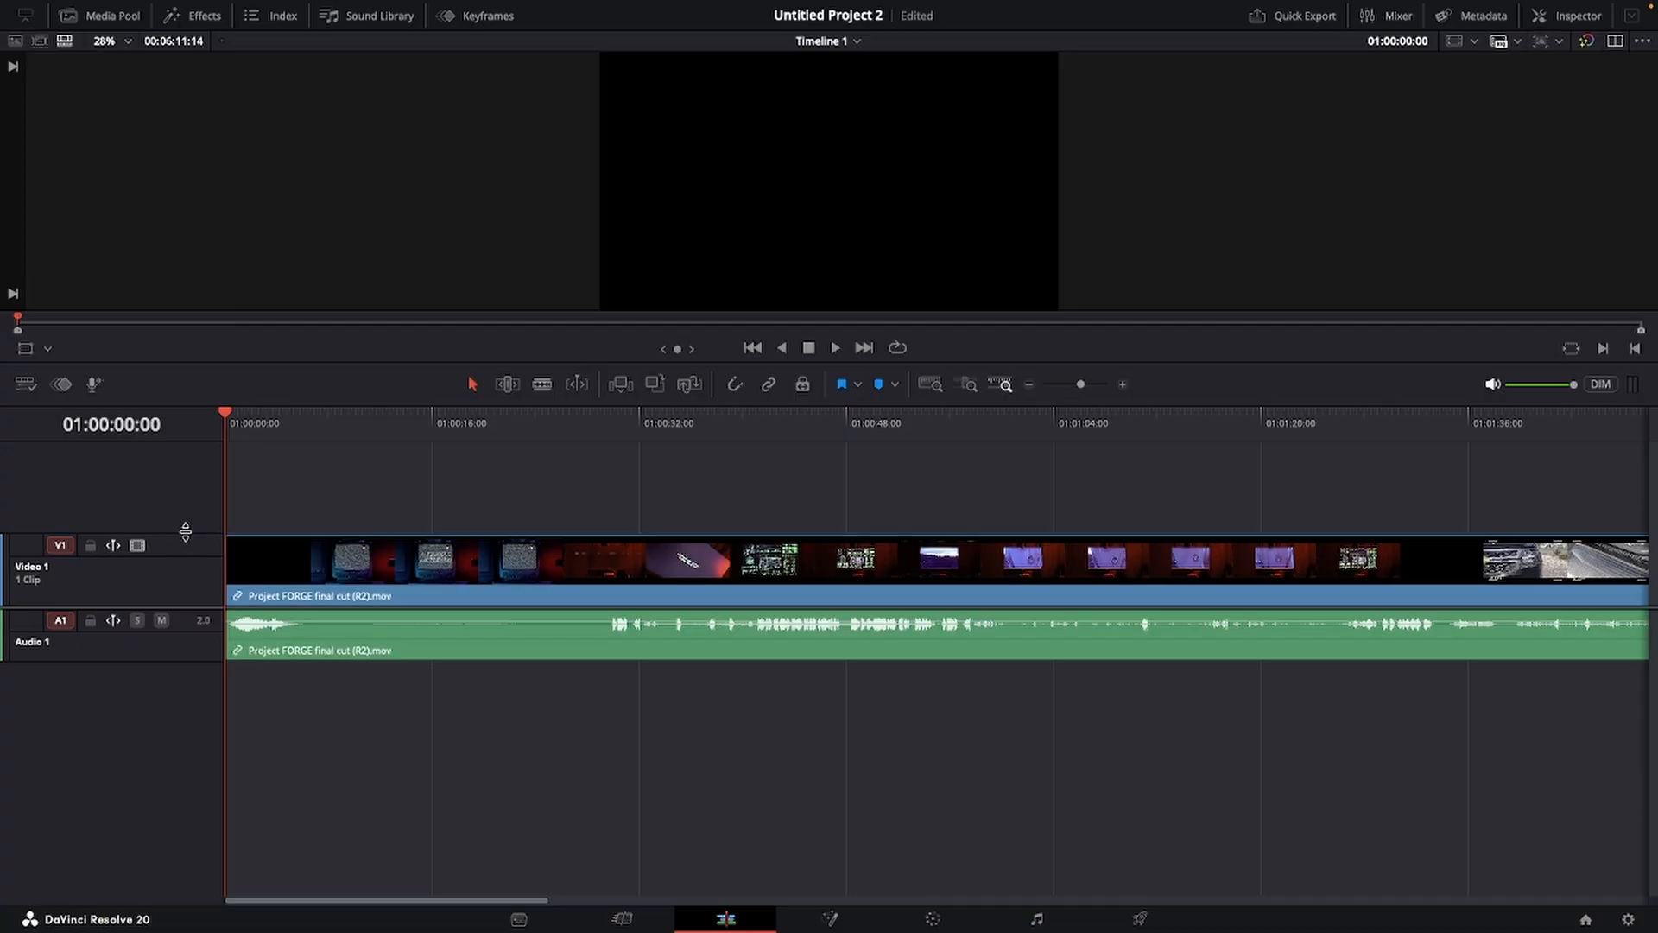
{"action": "left_click_drag", "start_coordinate": [186, 535], "coordinate": [181, 484]}
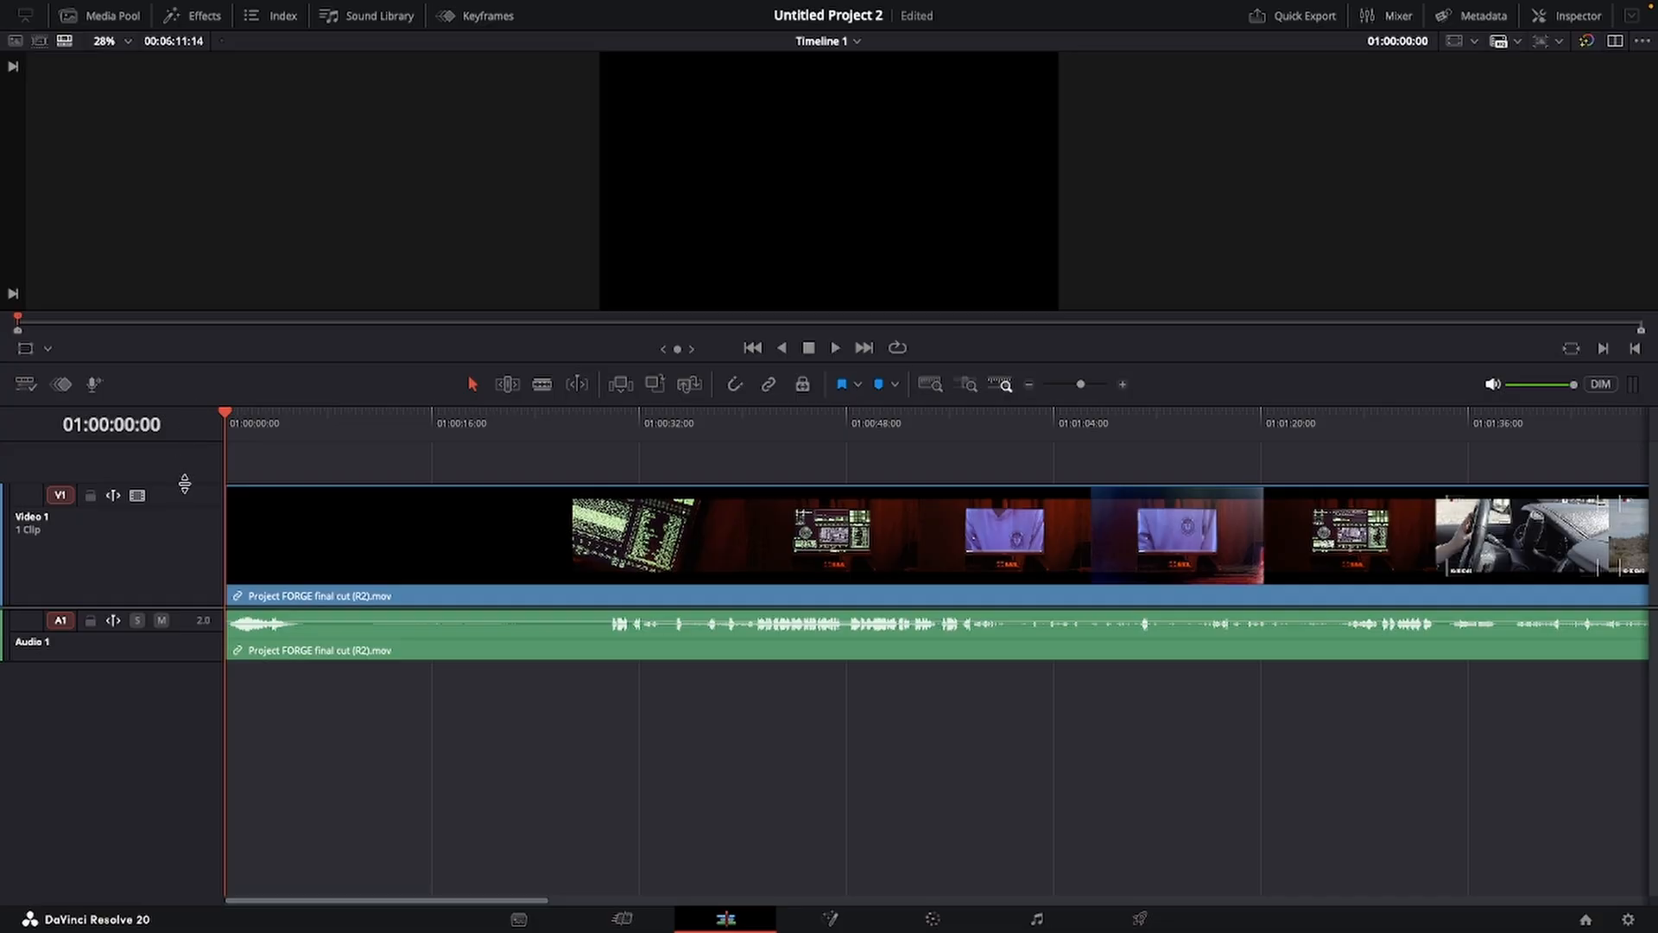
{"action": "mouse_move", "coordinate": [183, 483]}
{"action": "left_mouse_down"}
{"action": "mouse_move", "coordinate": [181, 510]}
{"action": "mouse_move", "coordinate": [171, 486]}
{"action": "left_mouse_up"}
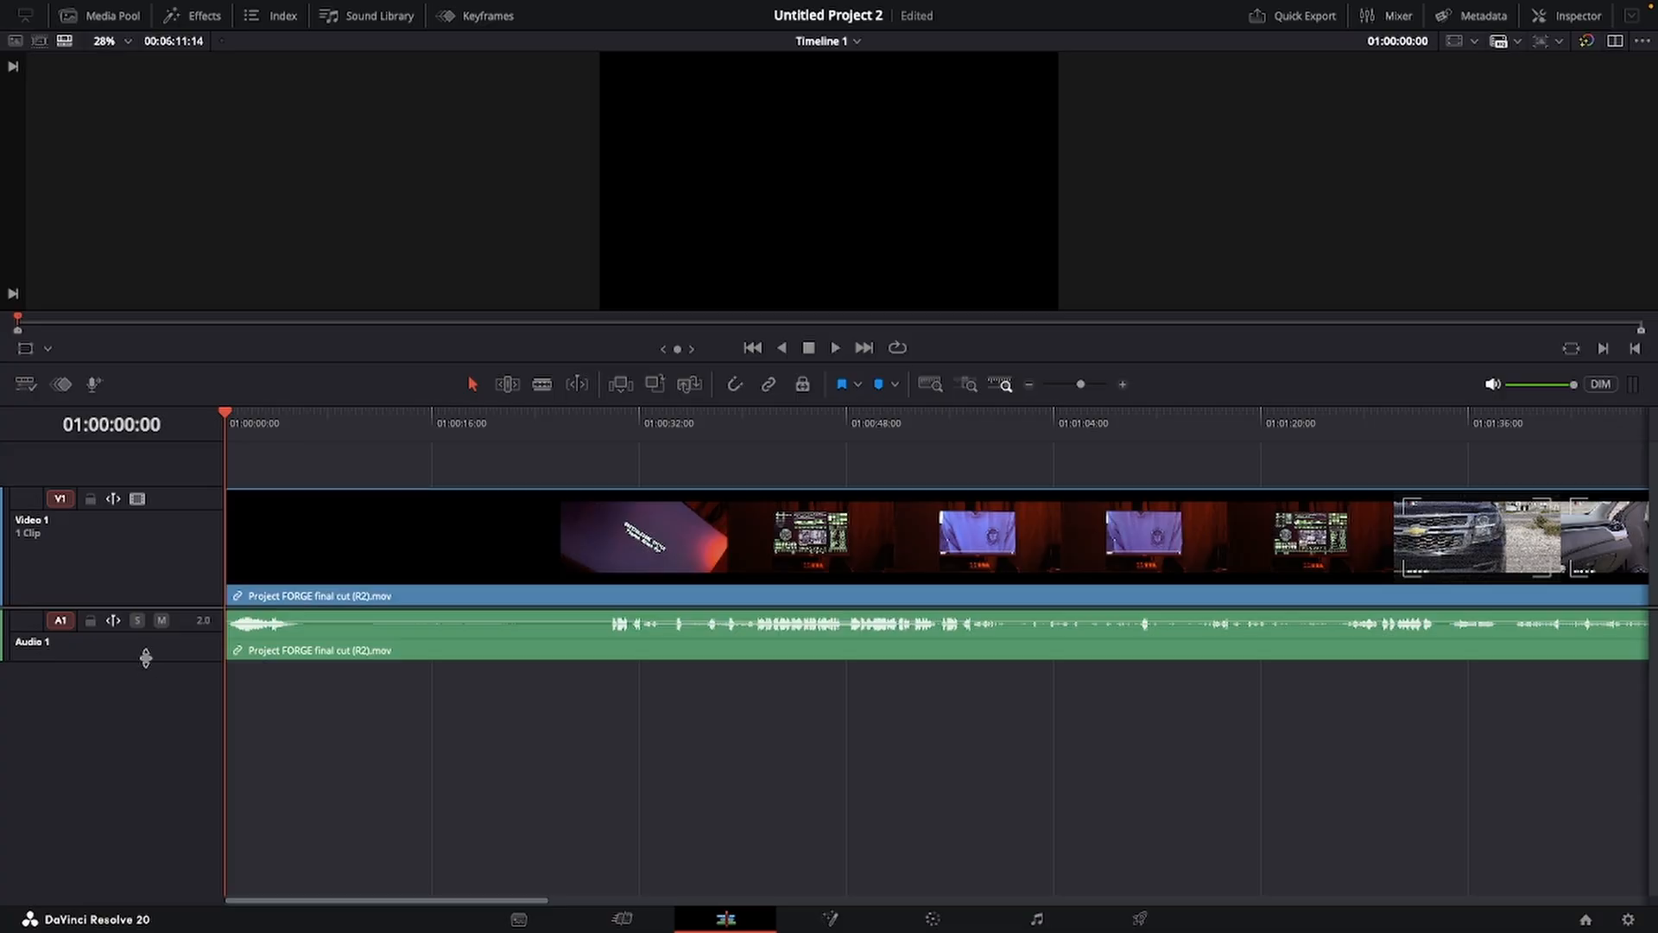
{"action": "left_click_drag", "start_coordinate": [144, 661], "coordinate": [148, 823]}
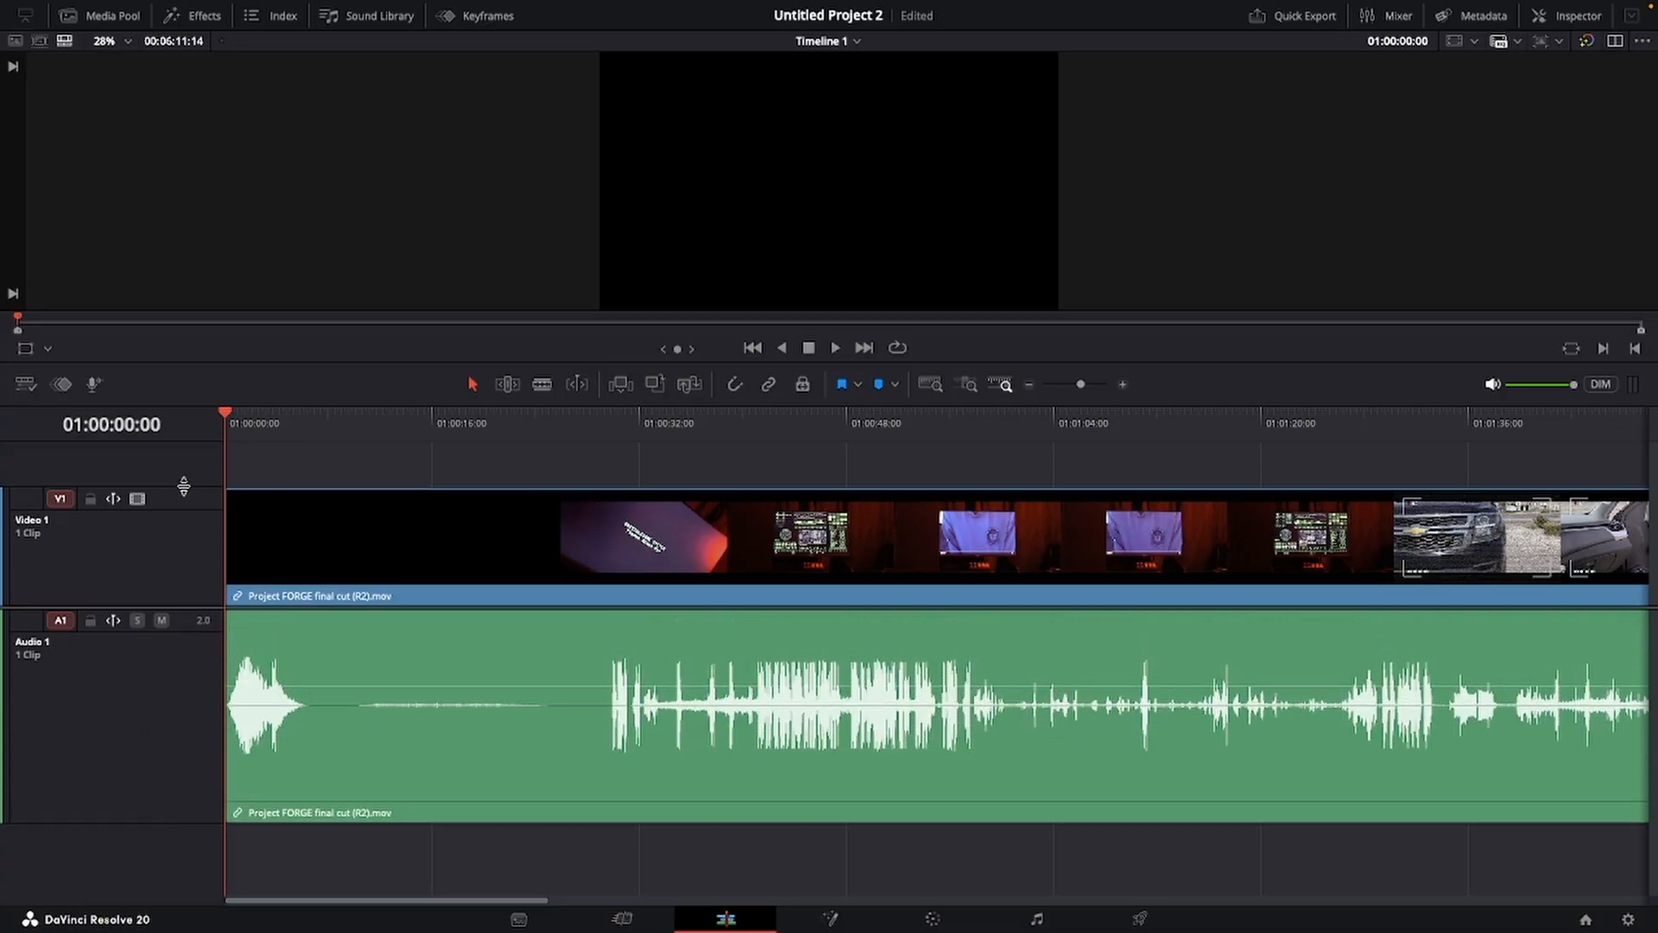
{"action": "left_click_drag", "start_coordinate": [181, 484], "coordinate": [182, 555]}
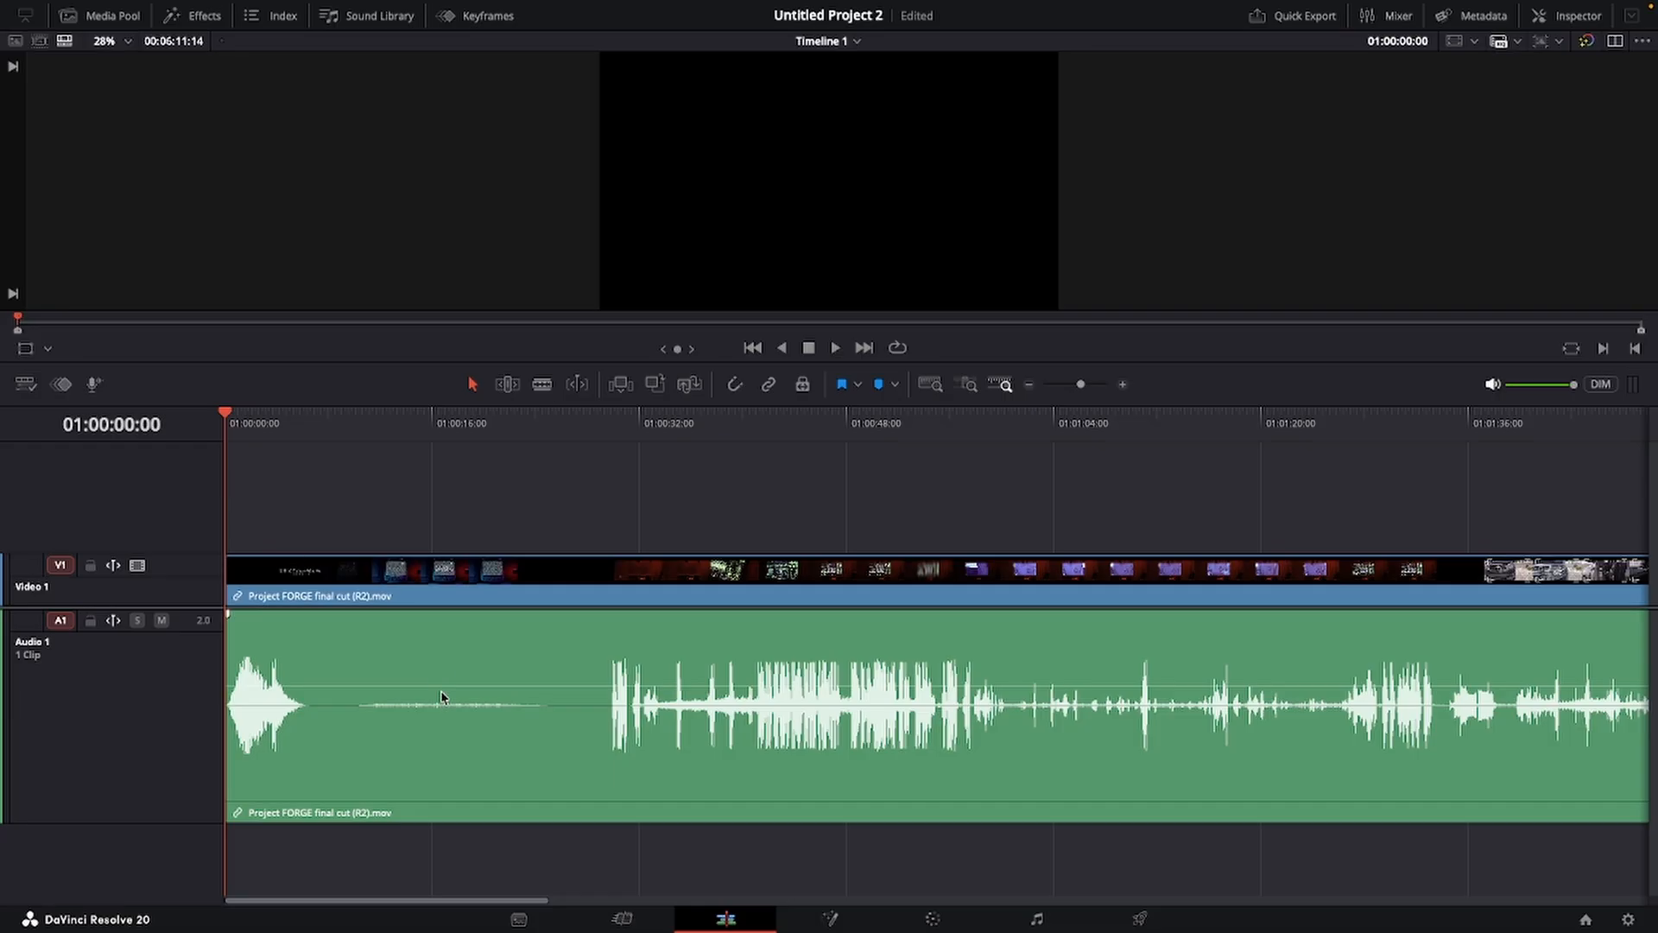
Lower the Audio 1 clip's volume with its volume line in the timeline and save the project.
{"action": "left_click", "coordinate": [367, 685]}
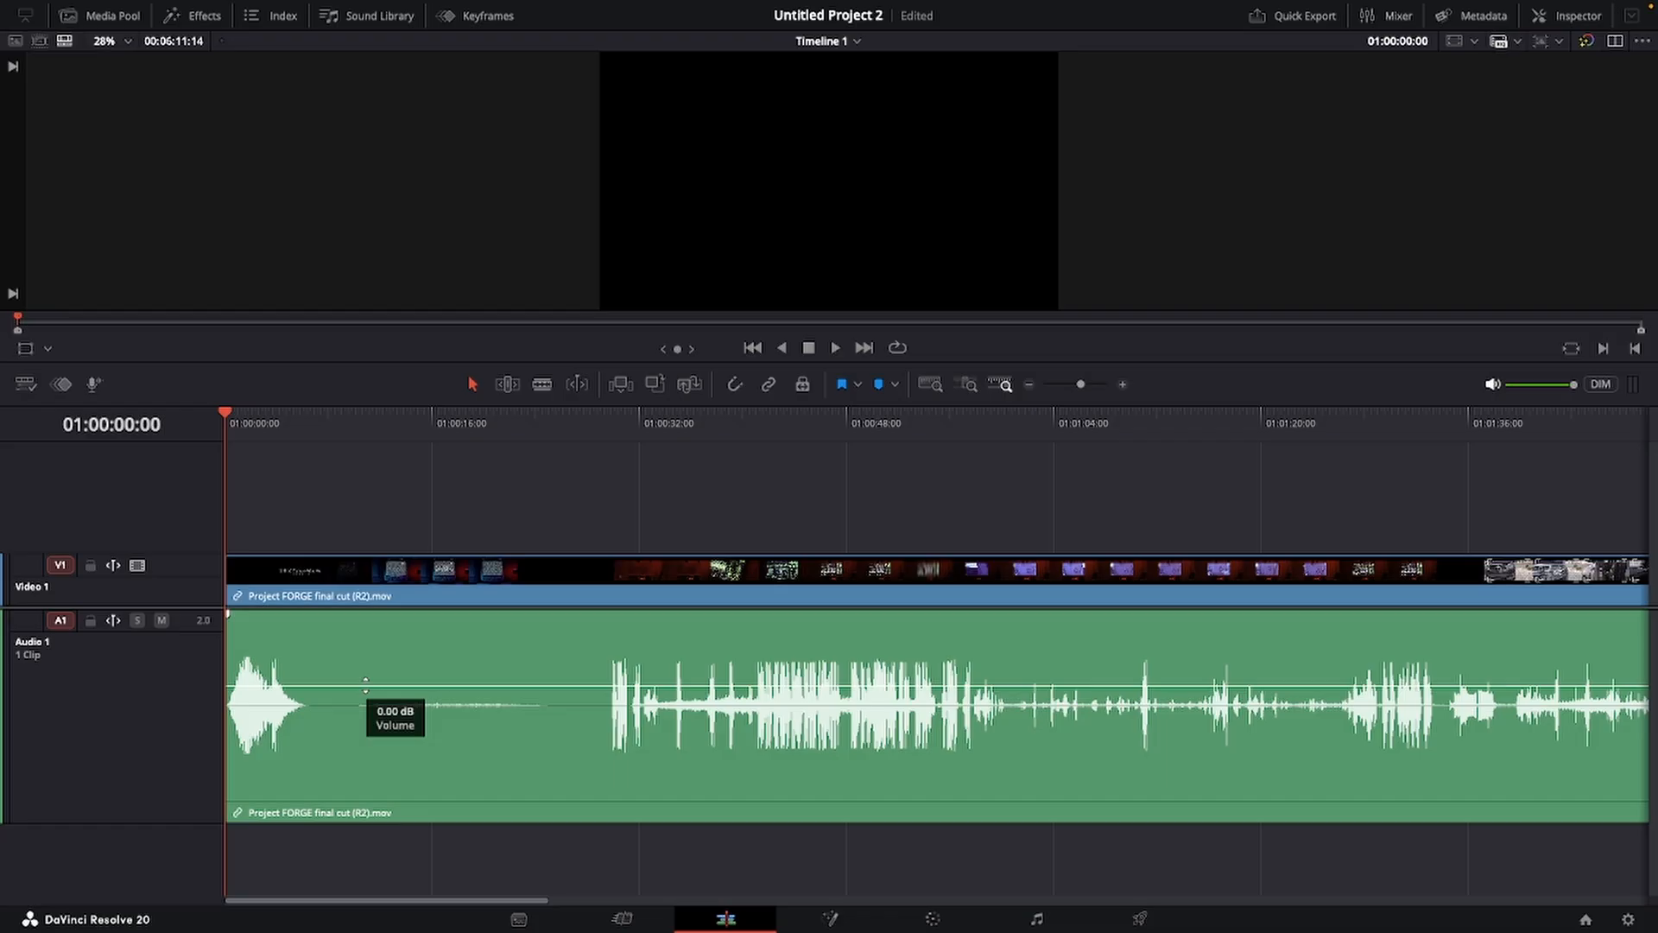
{"action": "left_click_drag", "start_coordinate": [365, 682], "coordinate": [395, 702]}
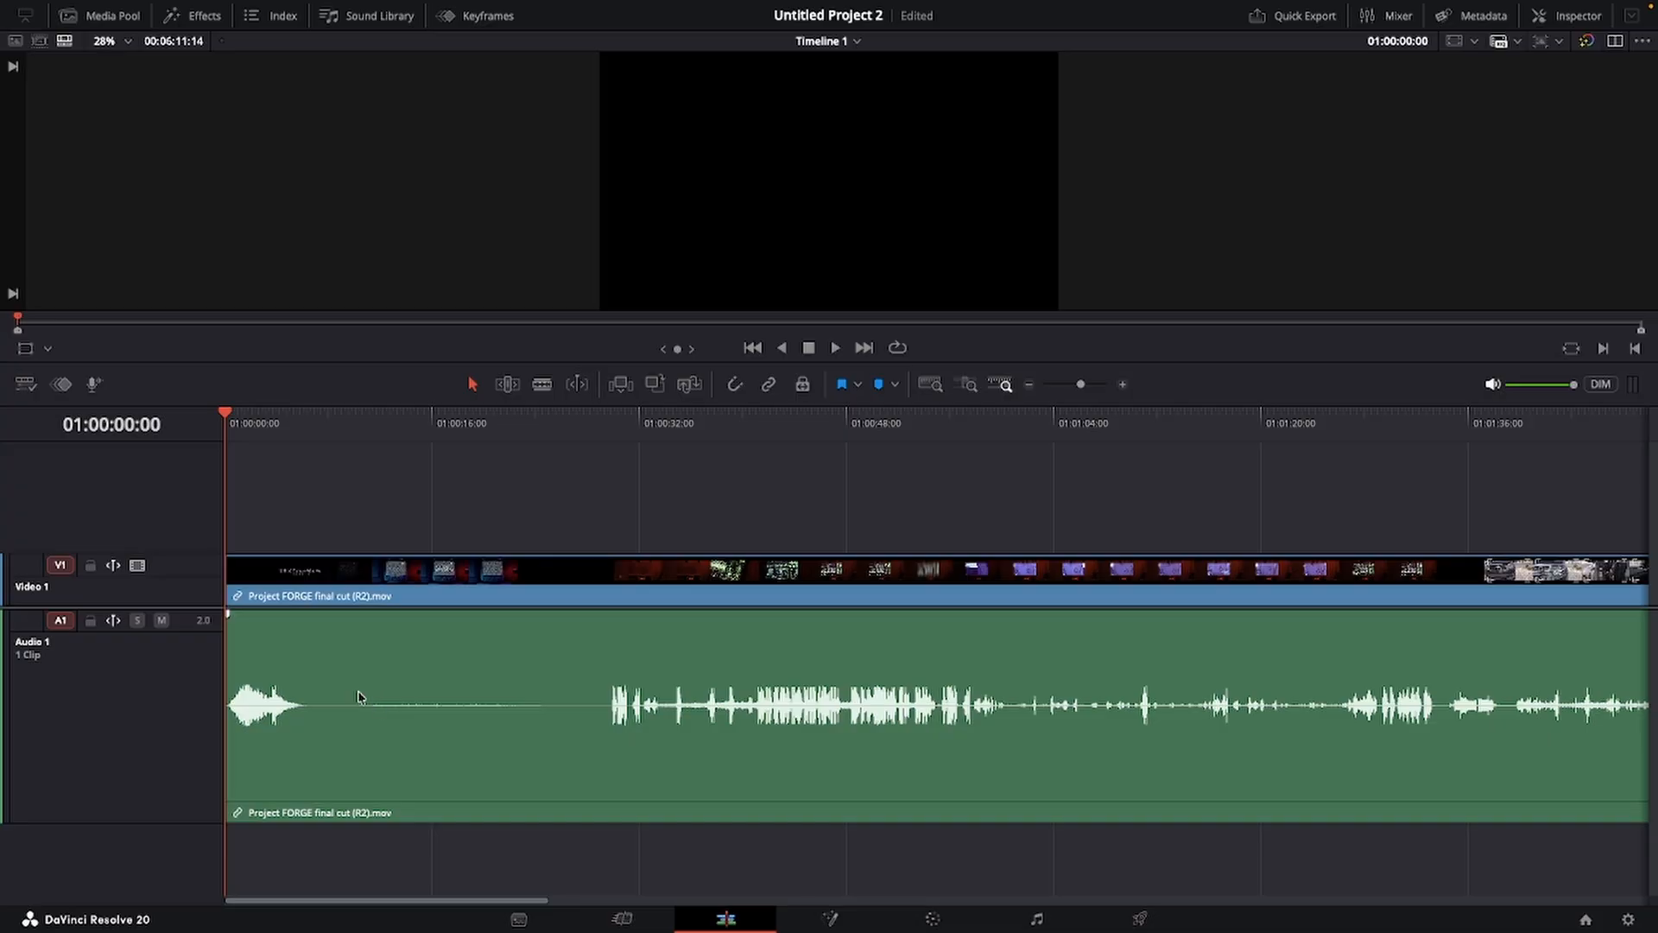
{"action": "key", "text": "ctrl+s"}
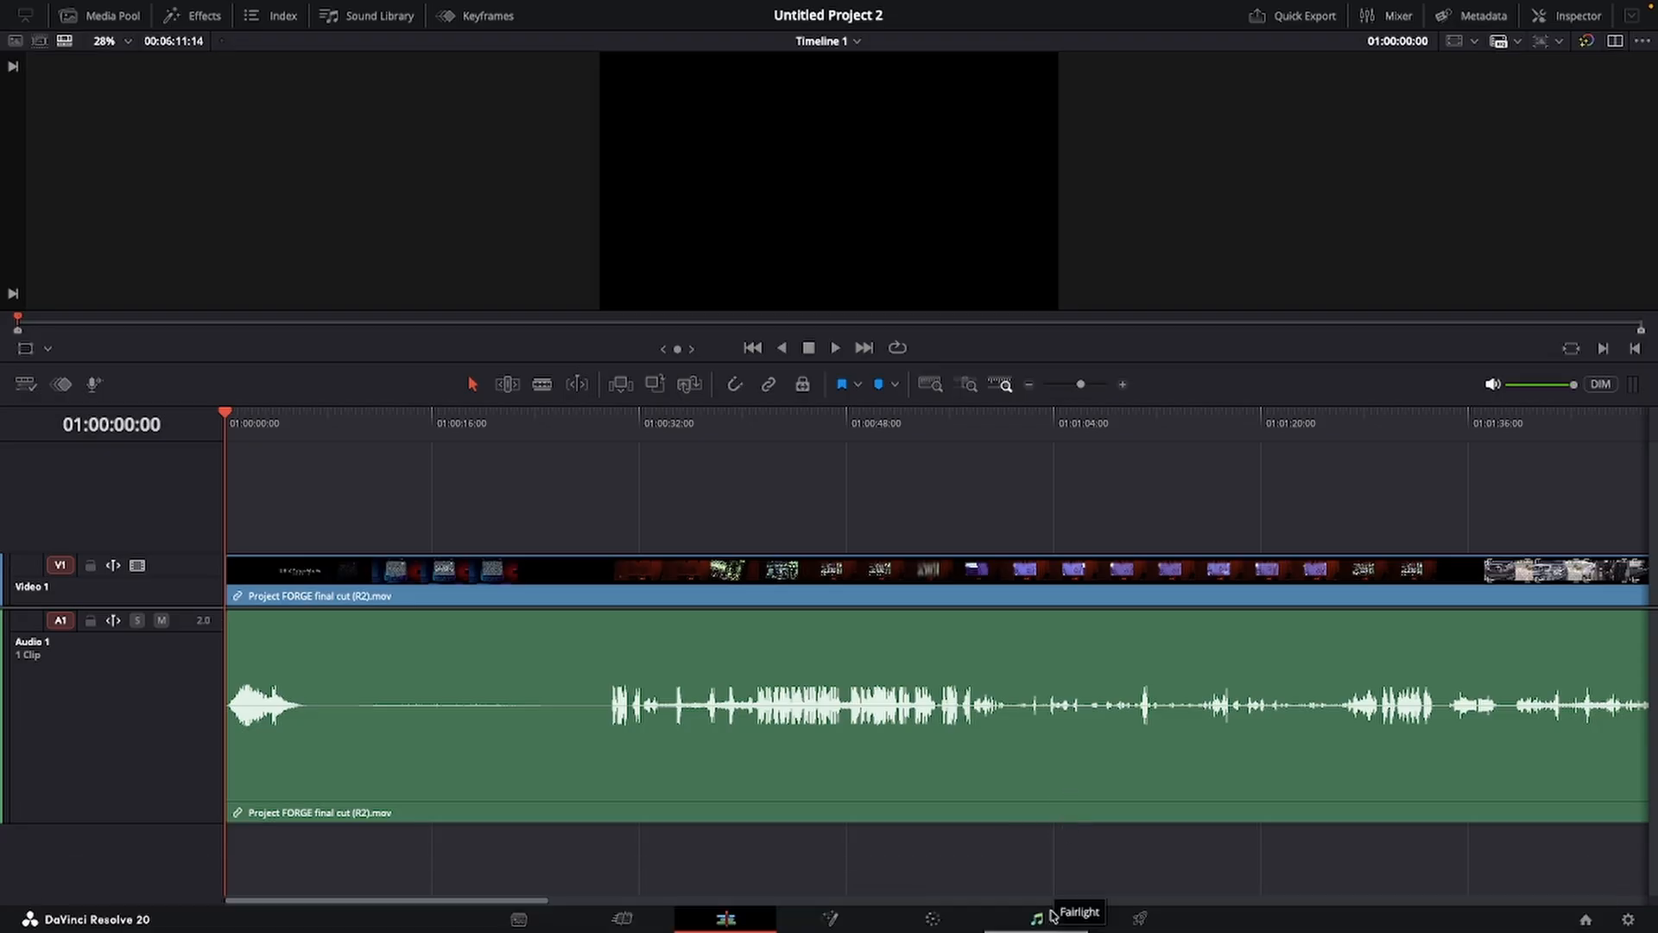
Look at the Audio 1 fader in the Fairlight page's mixer, save the project and return to the Edit page.
{"action": "left_click", "coordinate": [1037, 918]}
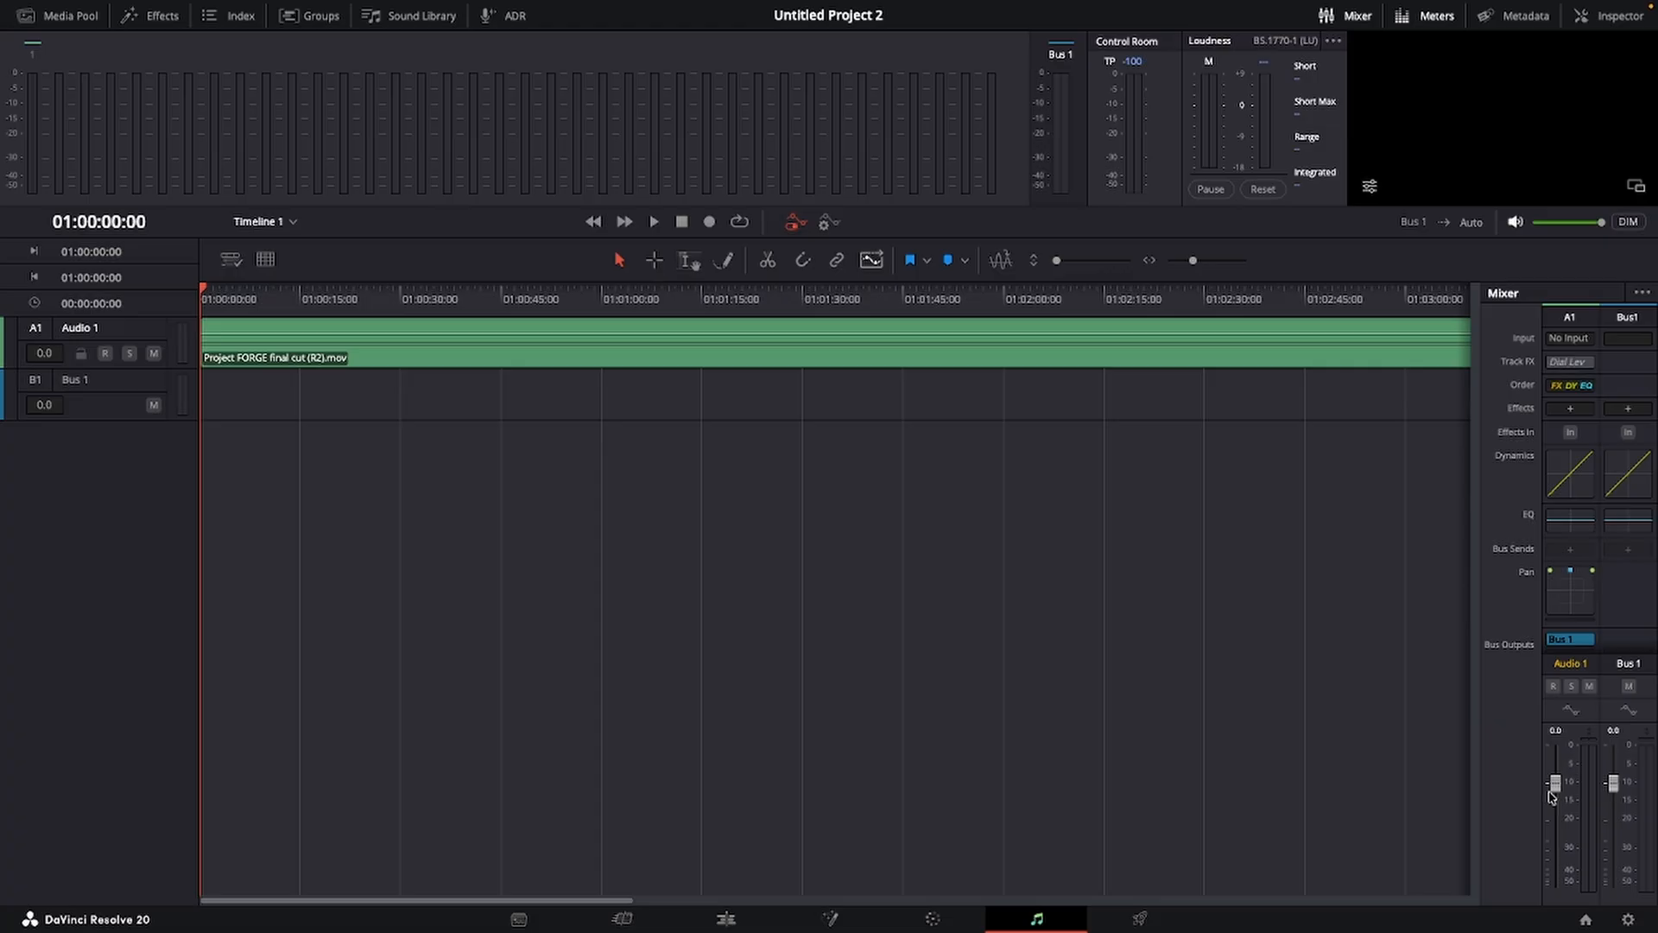
{"action": "left_click_drag", "start_coordinate": [1557, 784], "coordinate": [1520, 790]}
{"action": "key", "text": "ctrl+s"}
{"action": "left_click", "coordinate": [725, 918]}
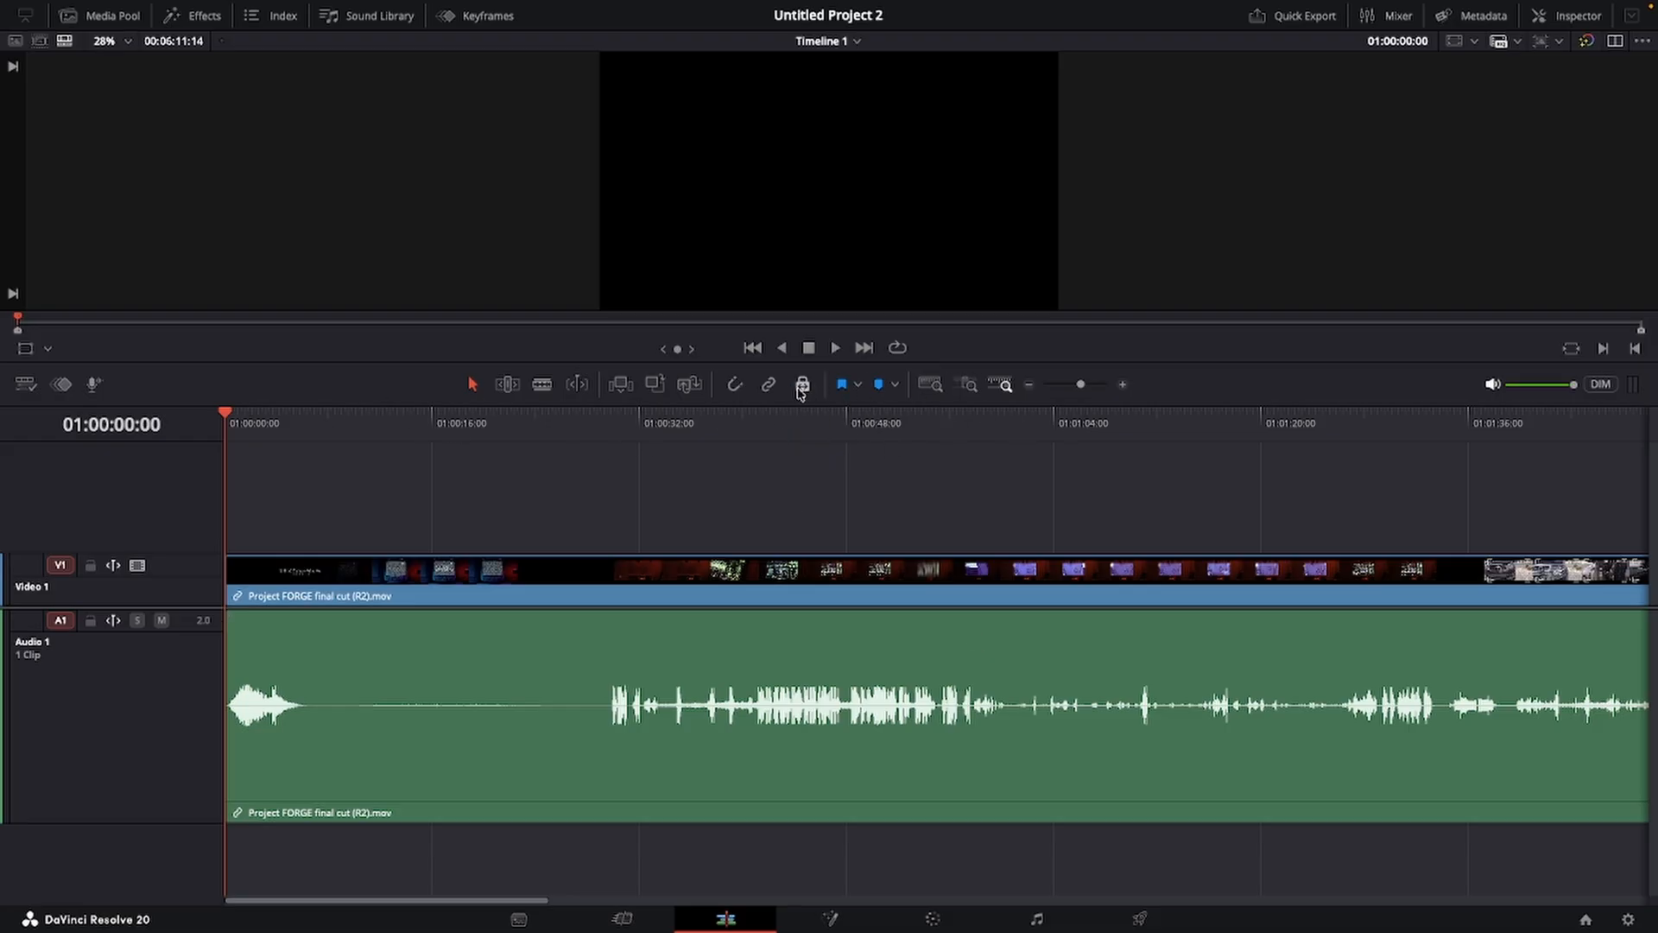
Split the Video 1 and Audio 1 clips in Blade Edit mode at multiple points up to about 01:01:38:00.
{"action": "left_click", "coordinate": [543, 385]}
{"action": "key", "text": "space"}
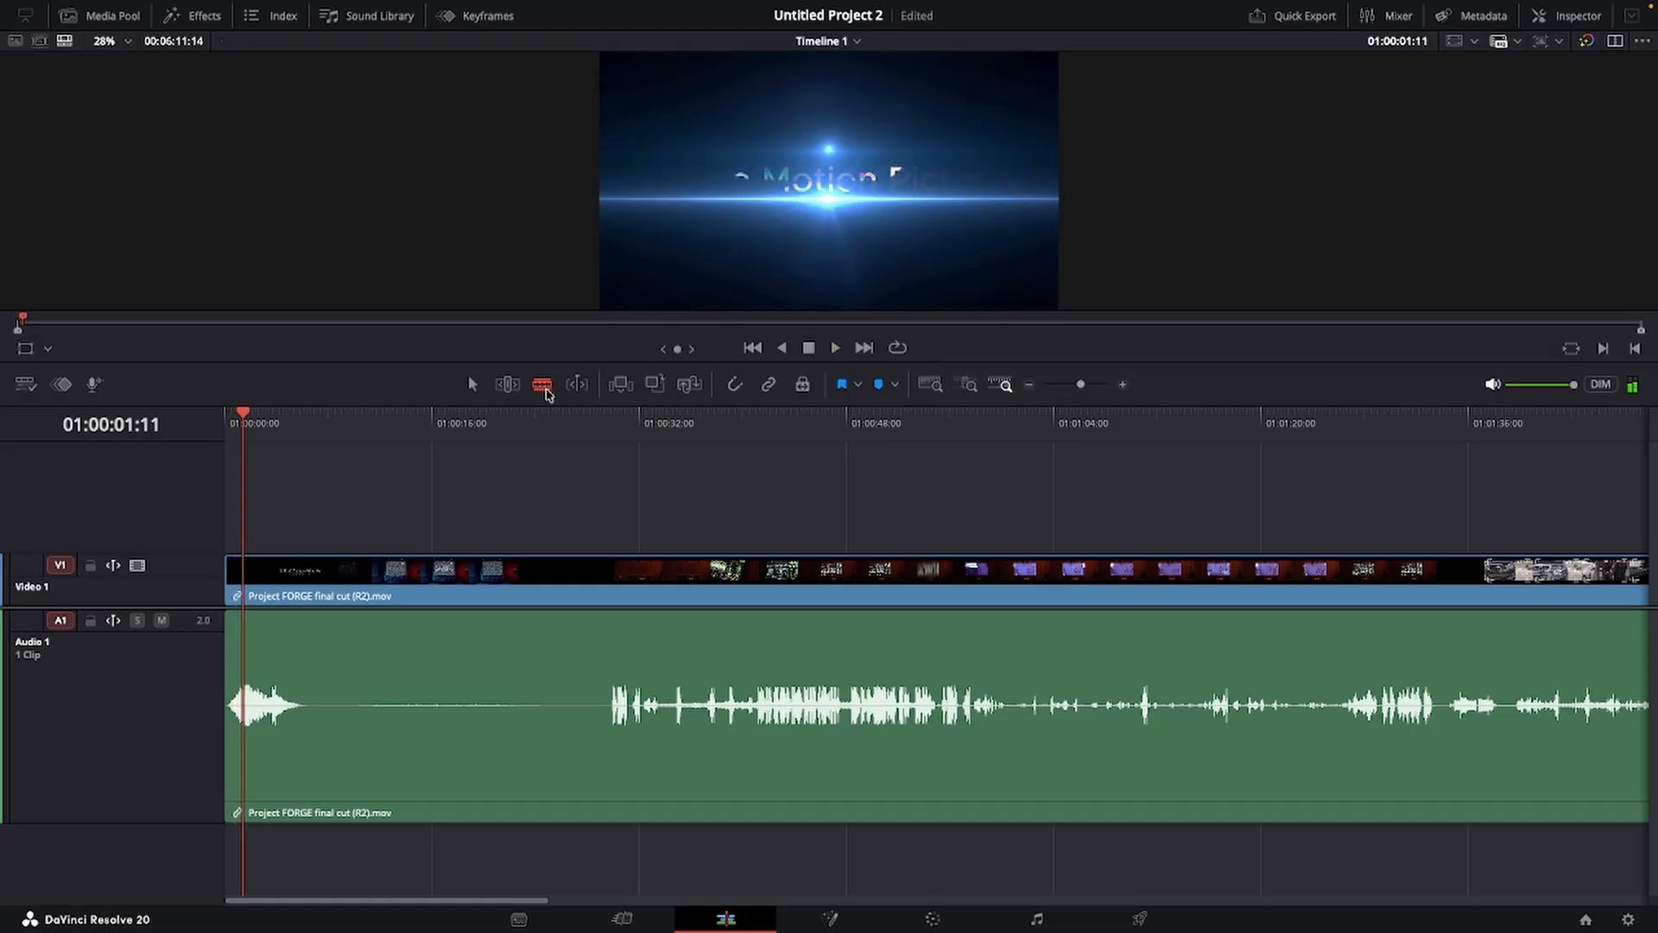
{"action": "key", "text": "Home"}
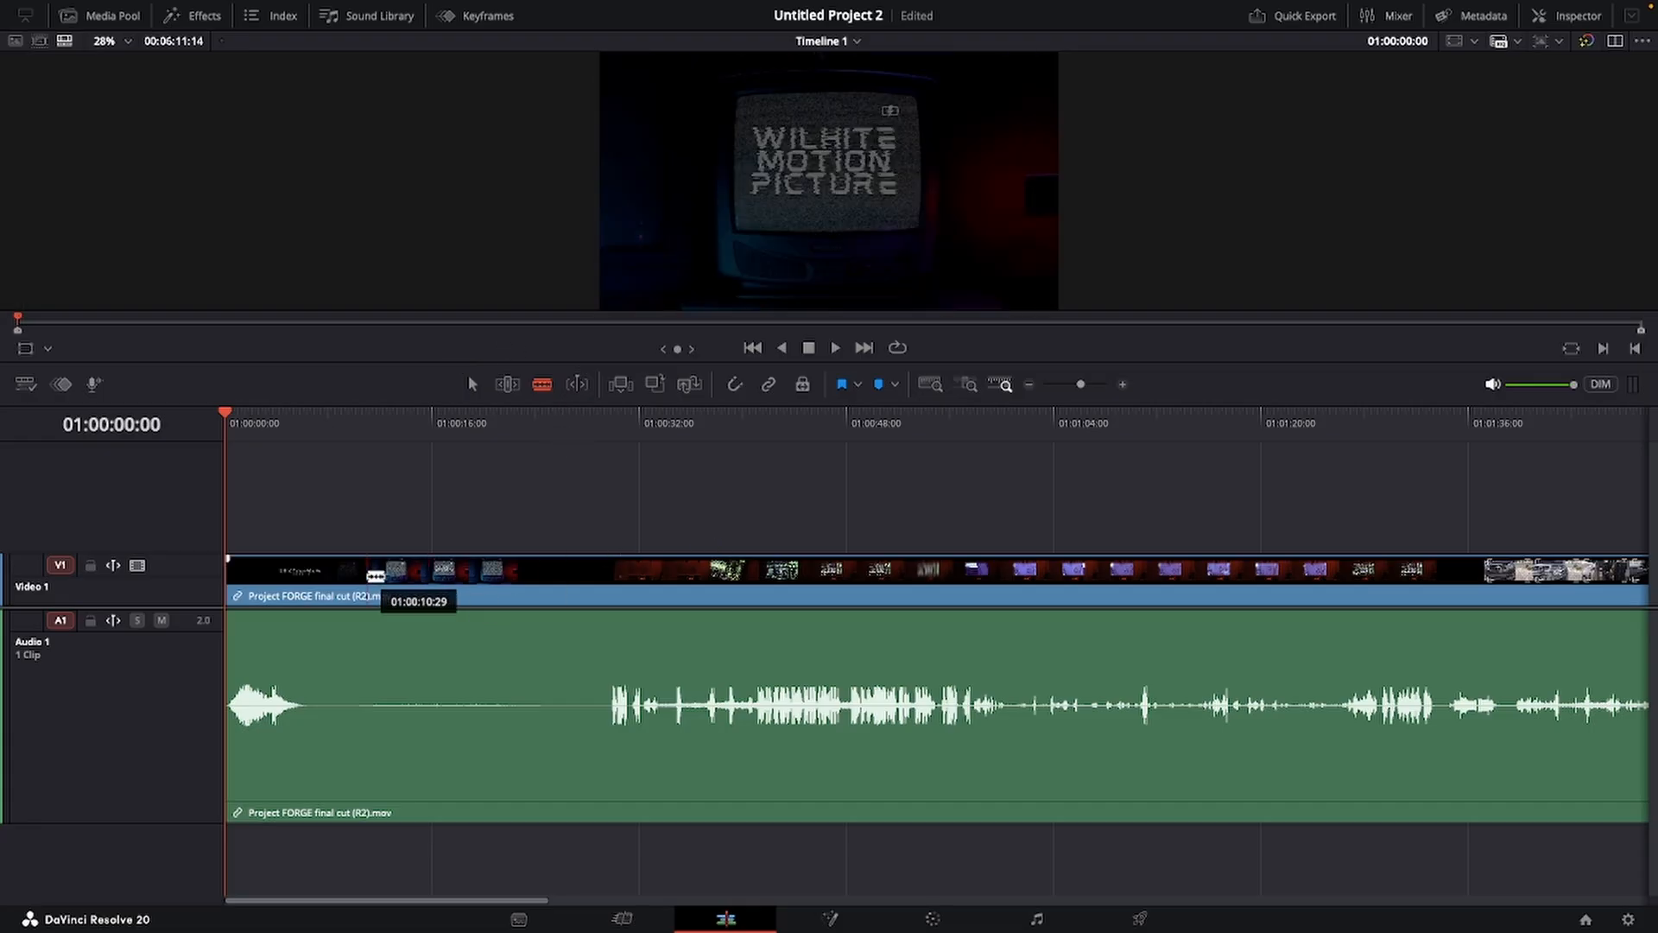
{"action": "left_click", "coordinate": [562, 595]}
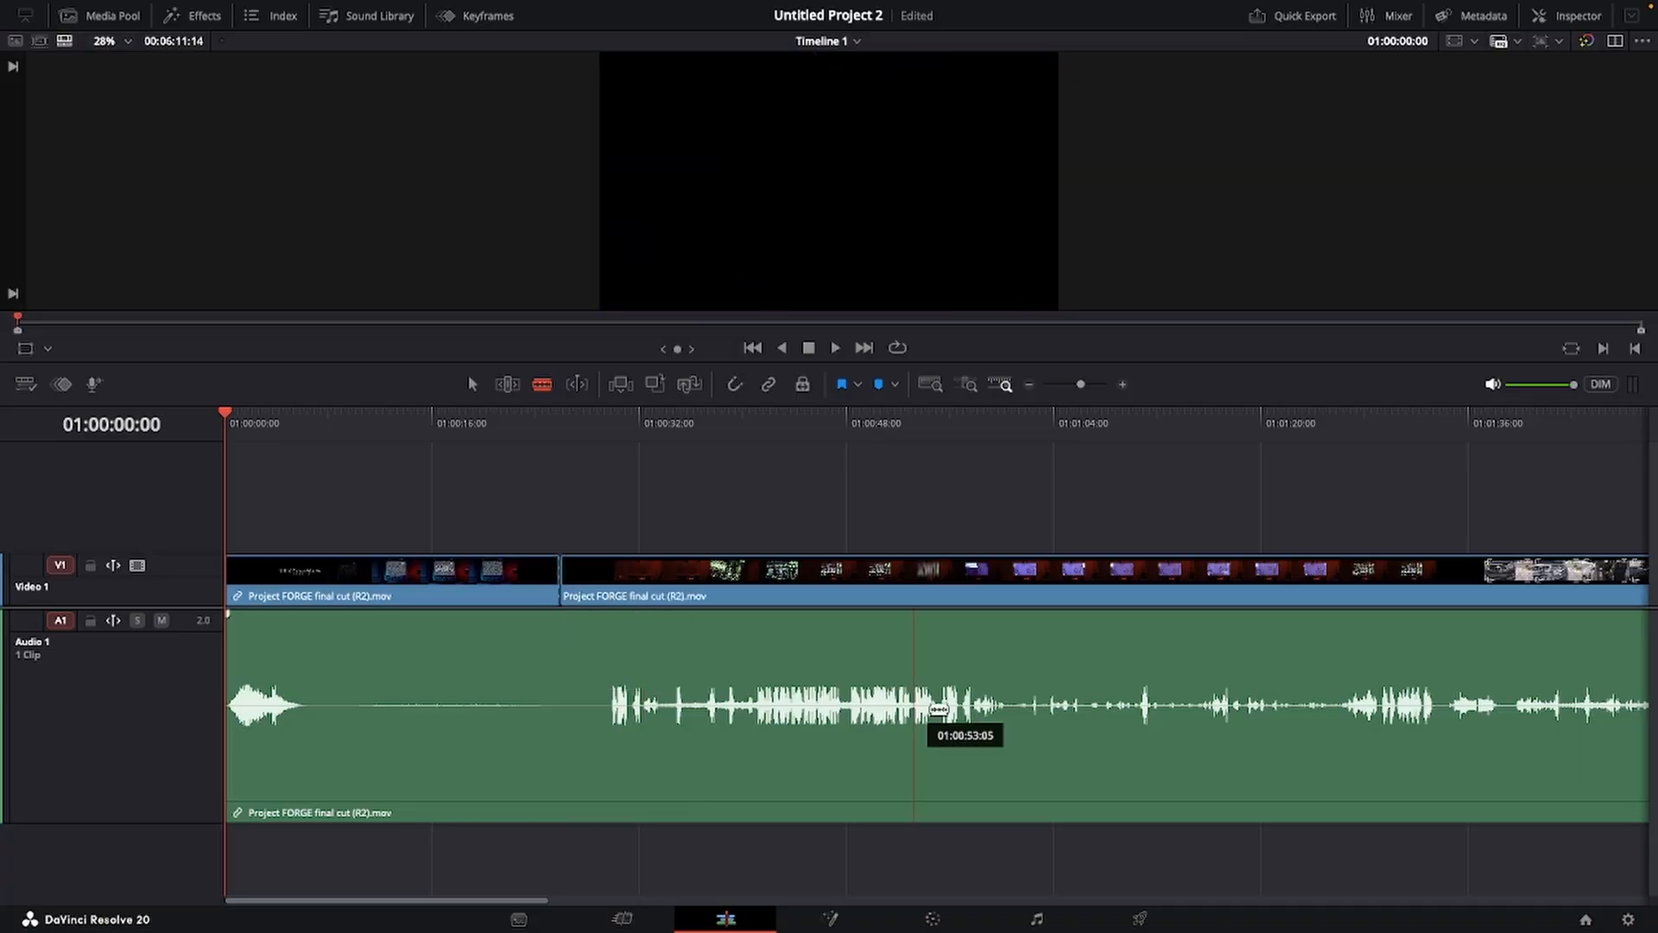
{"action": "left_click", "coordinate": [623, 640]}
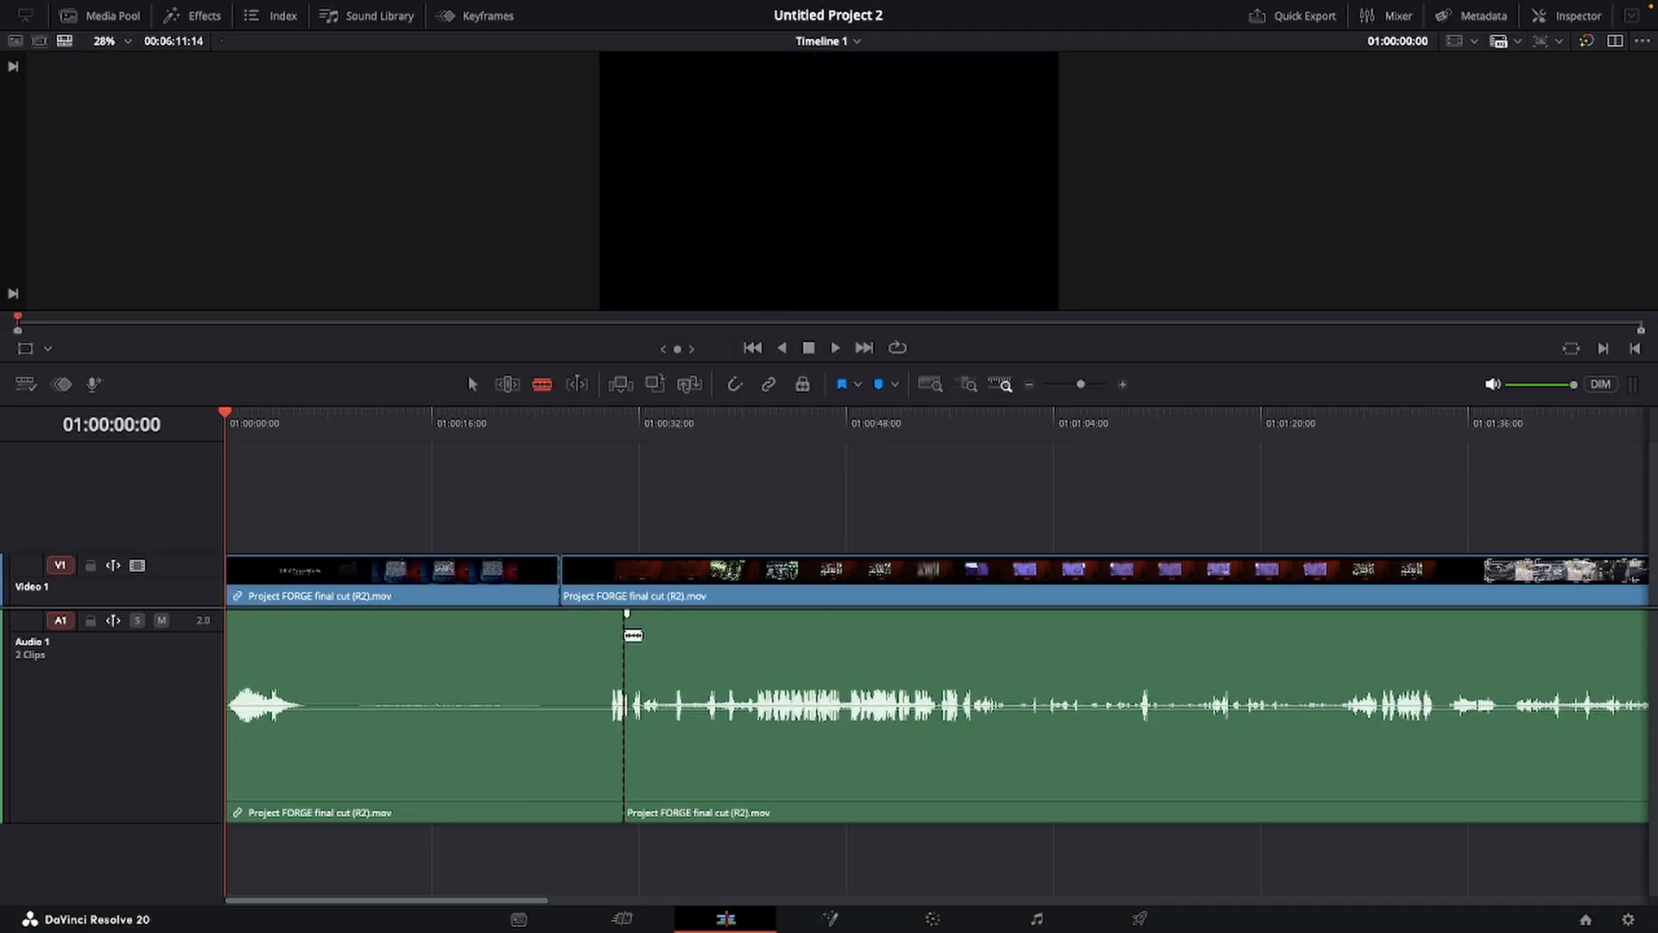
{"action": "left_click", "coordinate": [881, 644]}
{"action": "left_click", "coordinate": [942, 598]}
{"action": "left_click", "coordinate": [820, 586]}
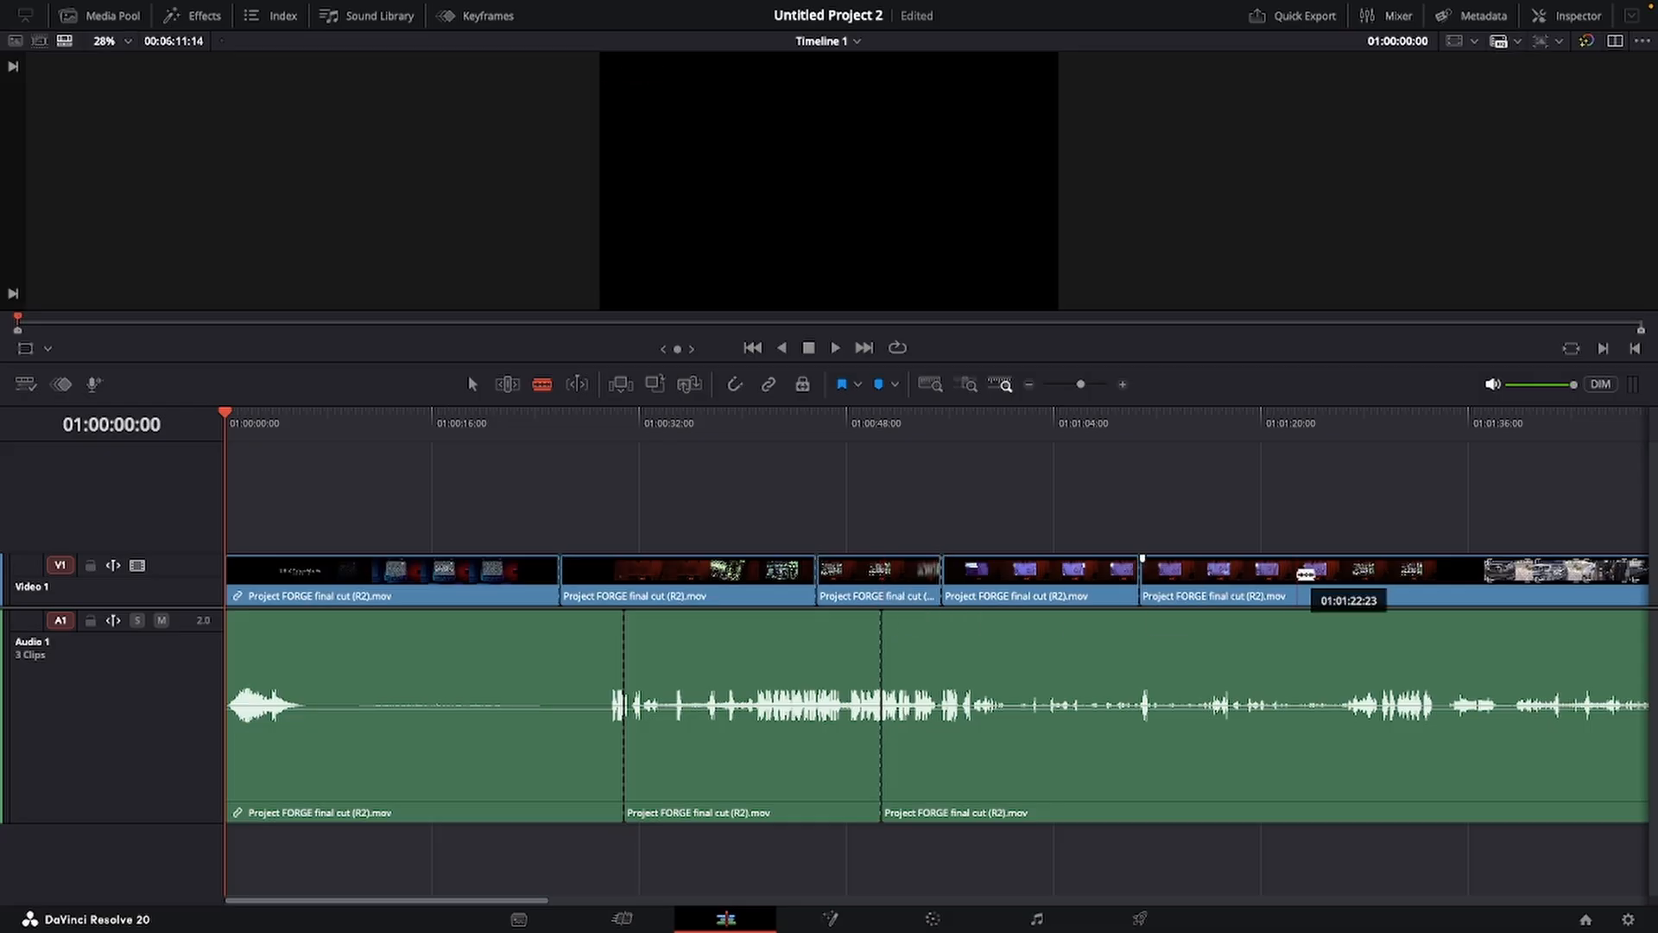
{"action": "left_click", "coordinate": [1300, 574]}
{"action": "left_click", "coordinate": [716, 656]}
{"action": "left_click", "coordinate": [517, 672]}
{"action": "left_click", "coordinate": [998, 666]}
{"action": "left_click", "coordinate": [391, 660]}
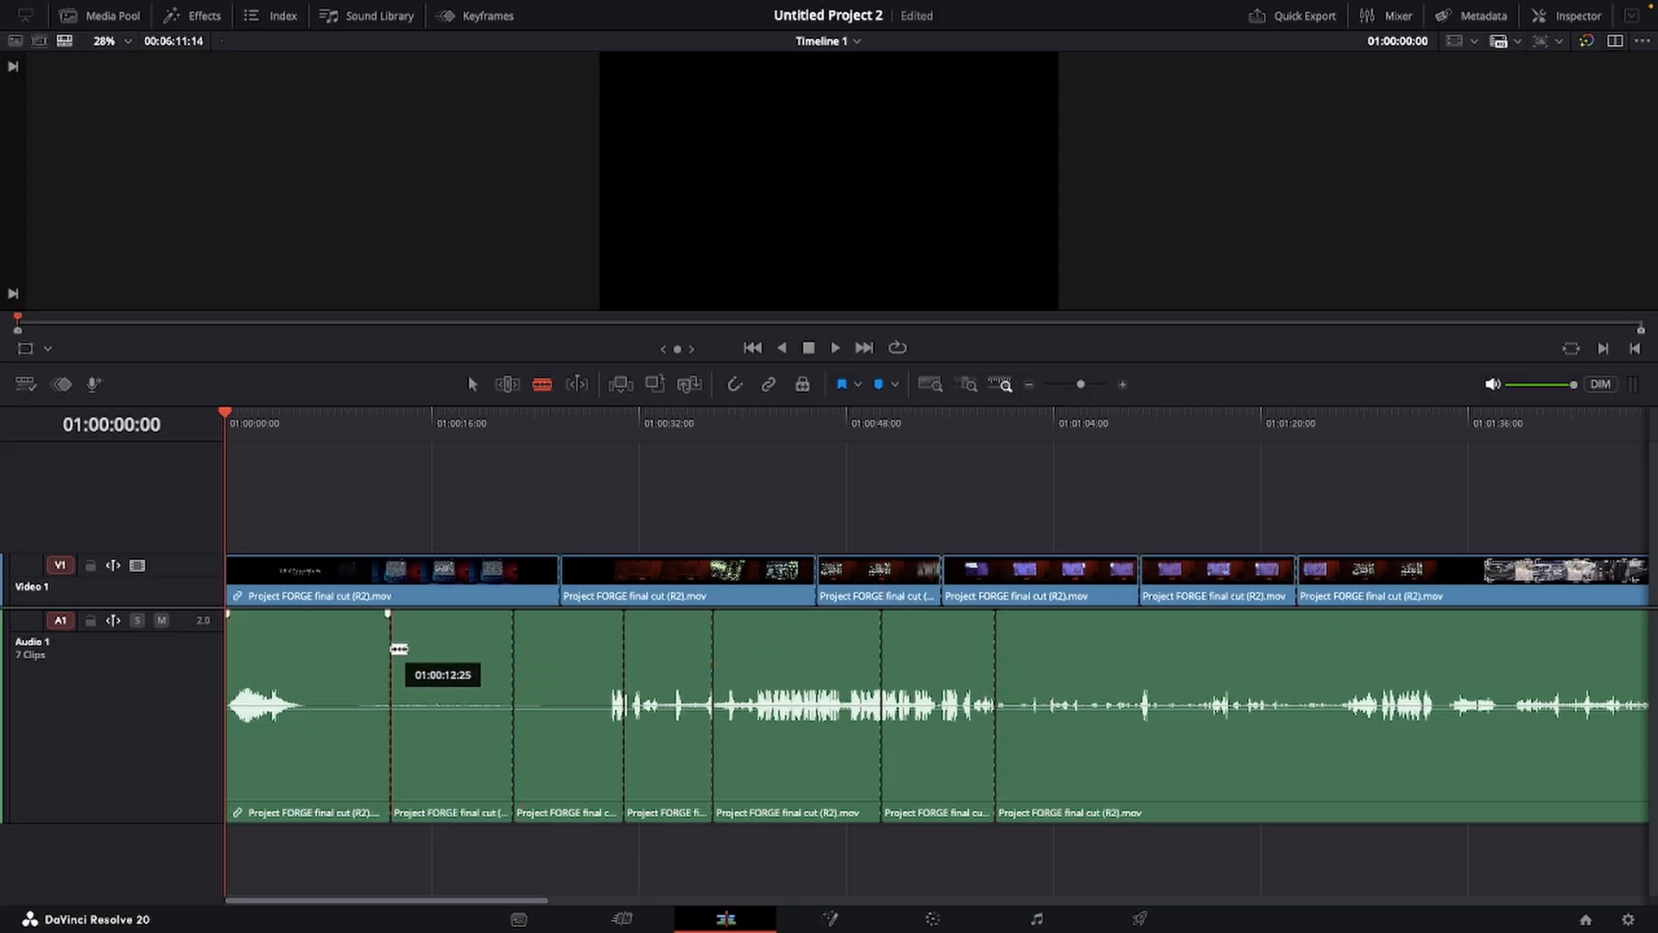
{"action": "left_click", "coordinate": [1002, 678]}
{"action": "left_click", "coordinate": [1493, 656]}
{"action": "left_click", "coordinate": [1493, 583]}
{"action": "left_click", "coordinate": [1402, 595]}
{"action": "left_click", "coordinate": [1255, 699]}
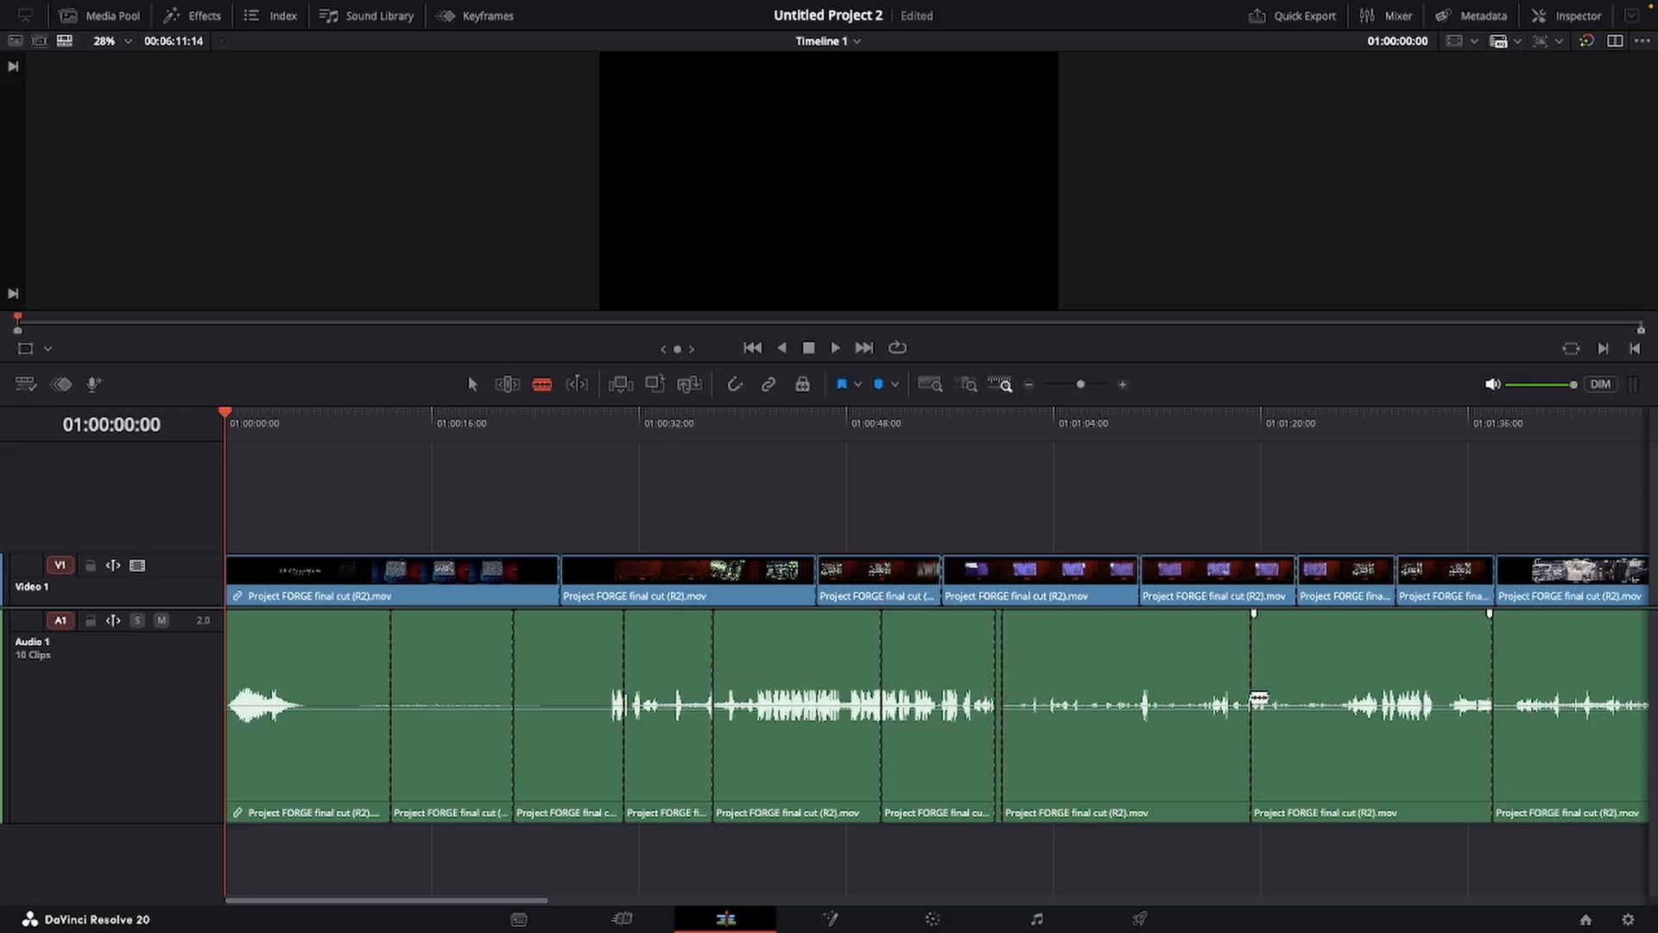
{"action": "left_click", "coordinate": [1070, 700]}
{"action": "left_click", "coordinate": [1367, 694]}
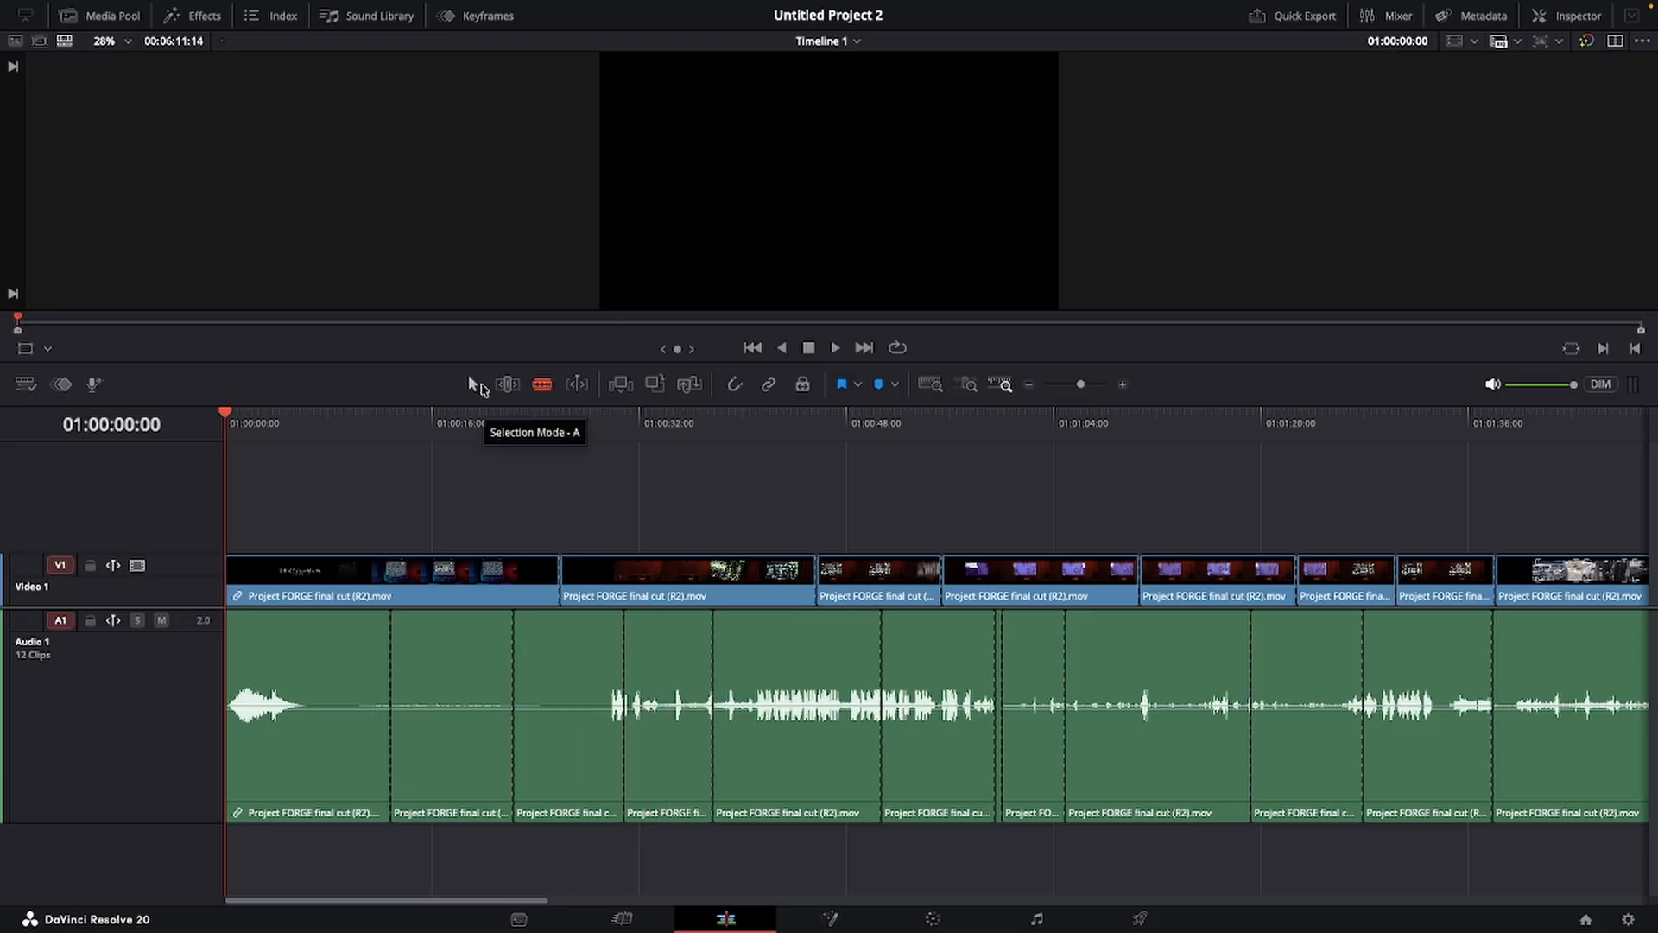
{"action": "left_click", "coordinate": [477, 385]}
{"action": "key", "text": "b"}
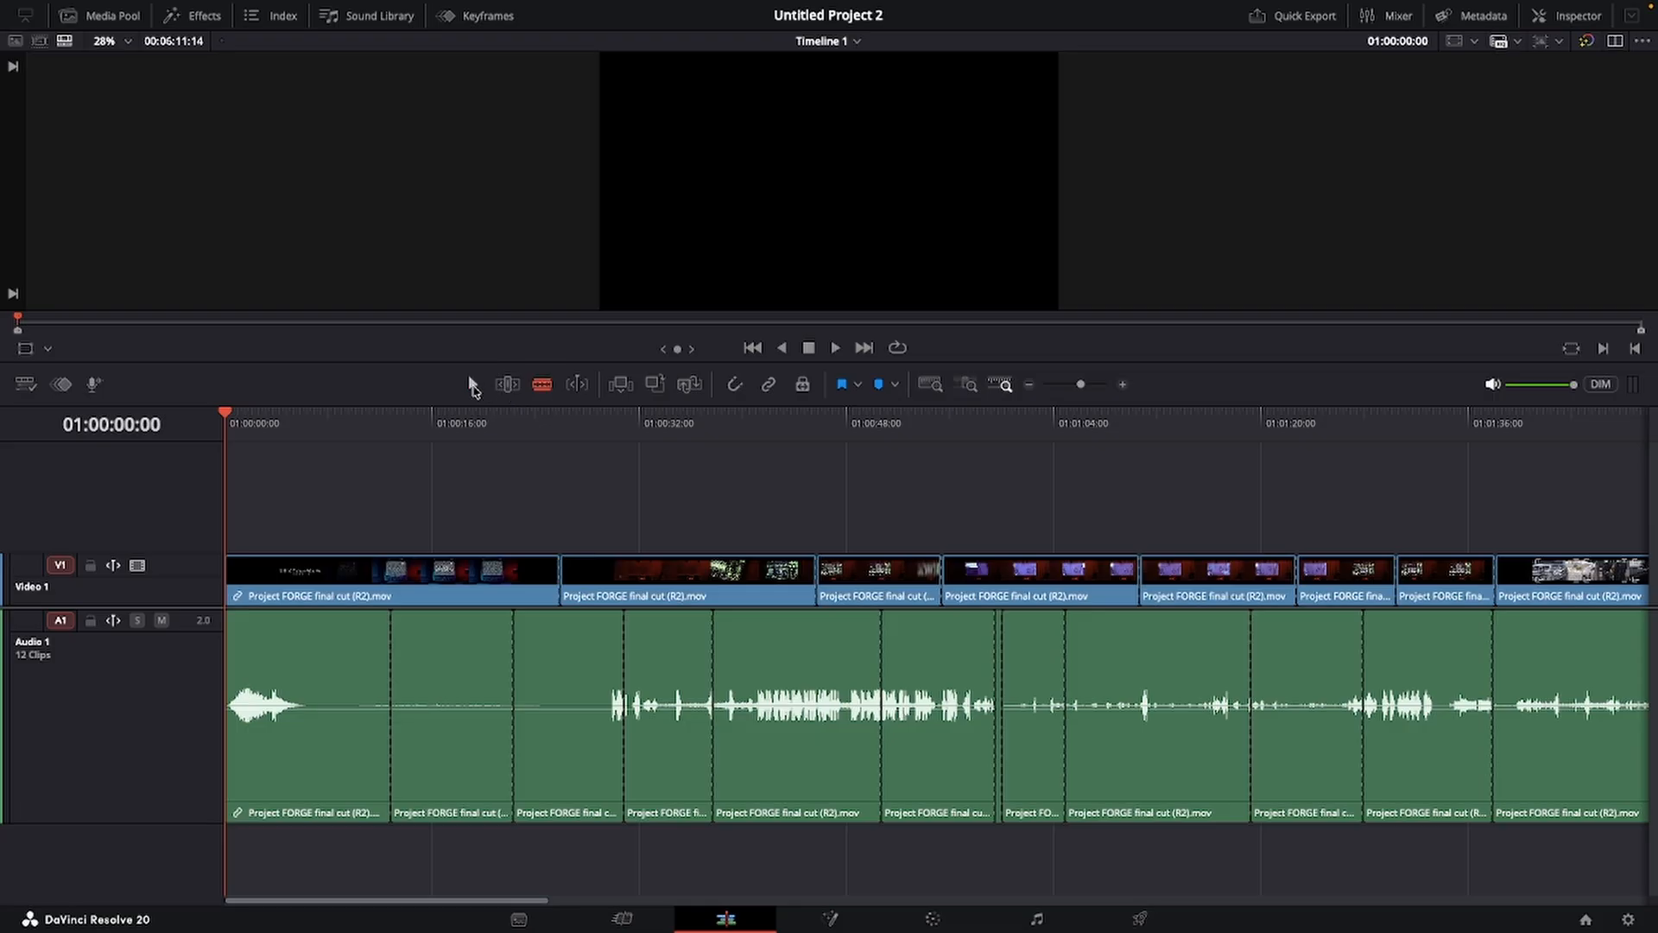
Reposition the unlinked clips, moving the second Audio 1 clip slightly later and the third Video 1 clip to about 01:00:08:00, and save.
{"action": "left_click_drag", "start_coordinate": [456, 688], "coordinate": [259, 639]}
{"action": "left_click_drag", "start_coordinate": [677, 596], "coordinate": [432, 605]}
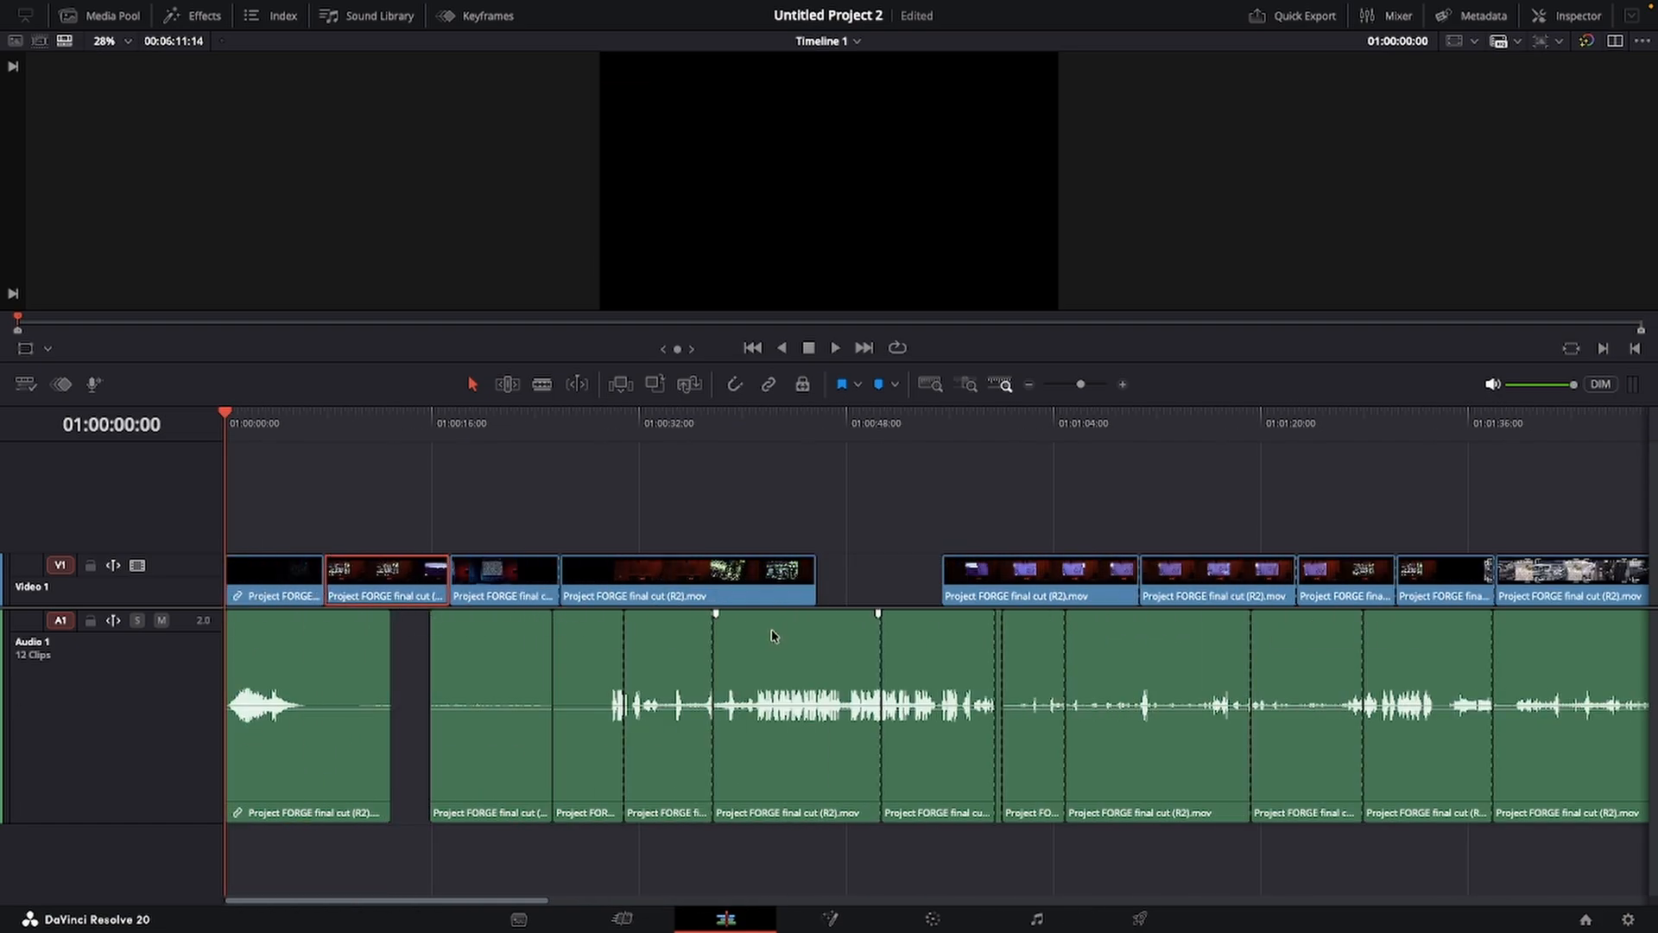
{"action": "key", "text": "ctrl+s"}
Undo the clip moves and all earlier splits on Video 1 and Audio 1, and save the project.
{"action": "key", "text": "ctrl+z"}
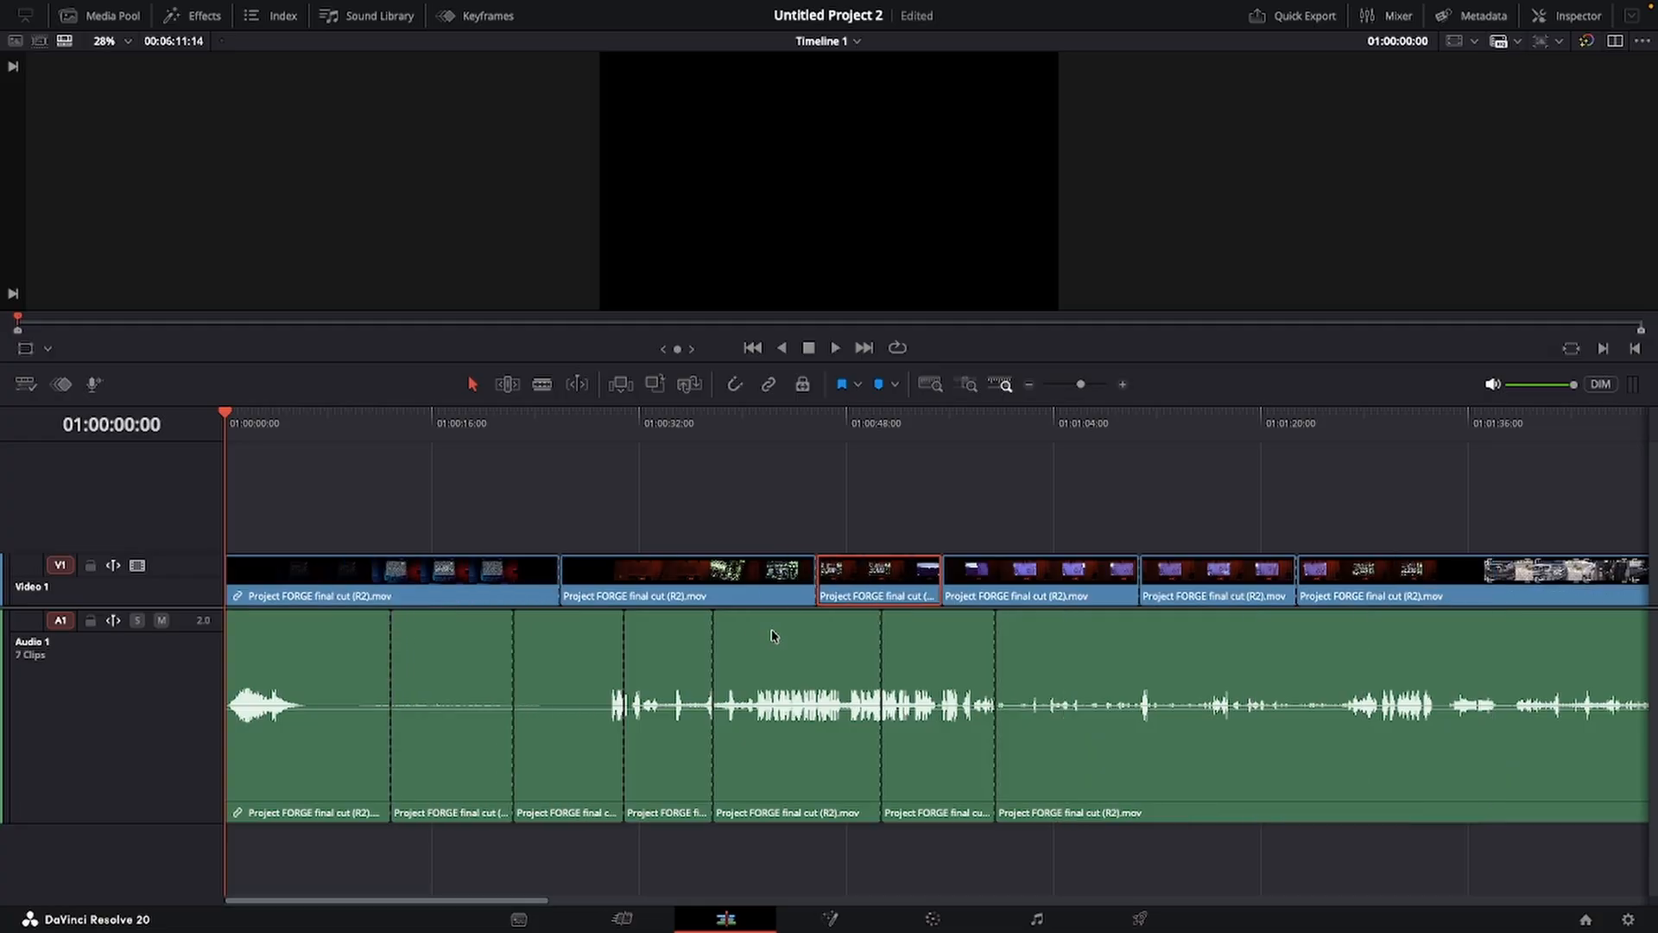
{"action": "key", "text": "ctrl+z"}
{"action": "key", "text": "ctrl+z"}
{"action": "key", "text": "ctrl+z"}
{"action": "key", "text": "ctrl+z"}
{"action": "key", "text": "ctrl+z"}
{"action": "key", "text": "ctrl+z"}
{"action": "key", "text": "ctrl+z"}
{"action": "key", "text": "ctrl+z"}
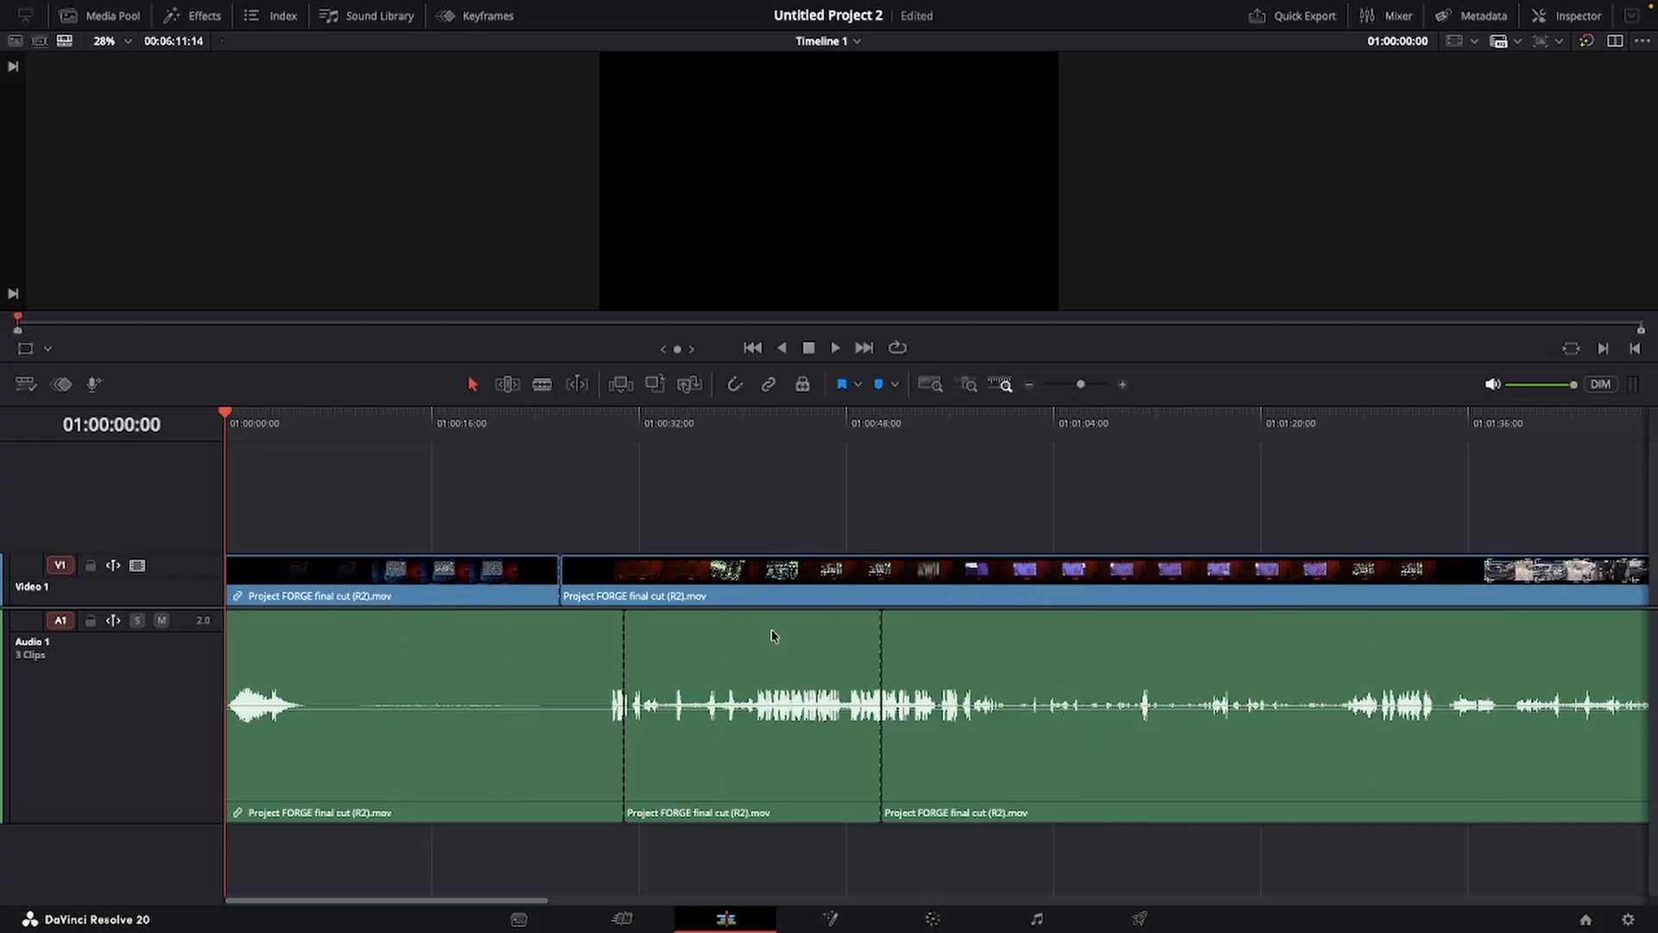
{"action": "key", "text": "ctrl+z"}
{"action": "key", "text": "ctrl+z"}
{"action": "key", "text": "ctrl+z"}
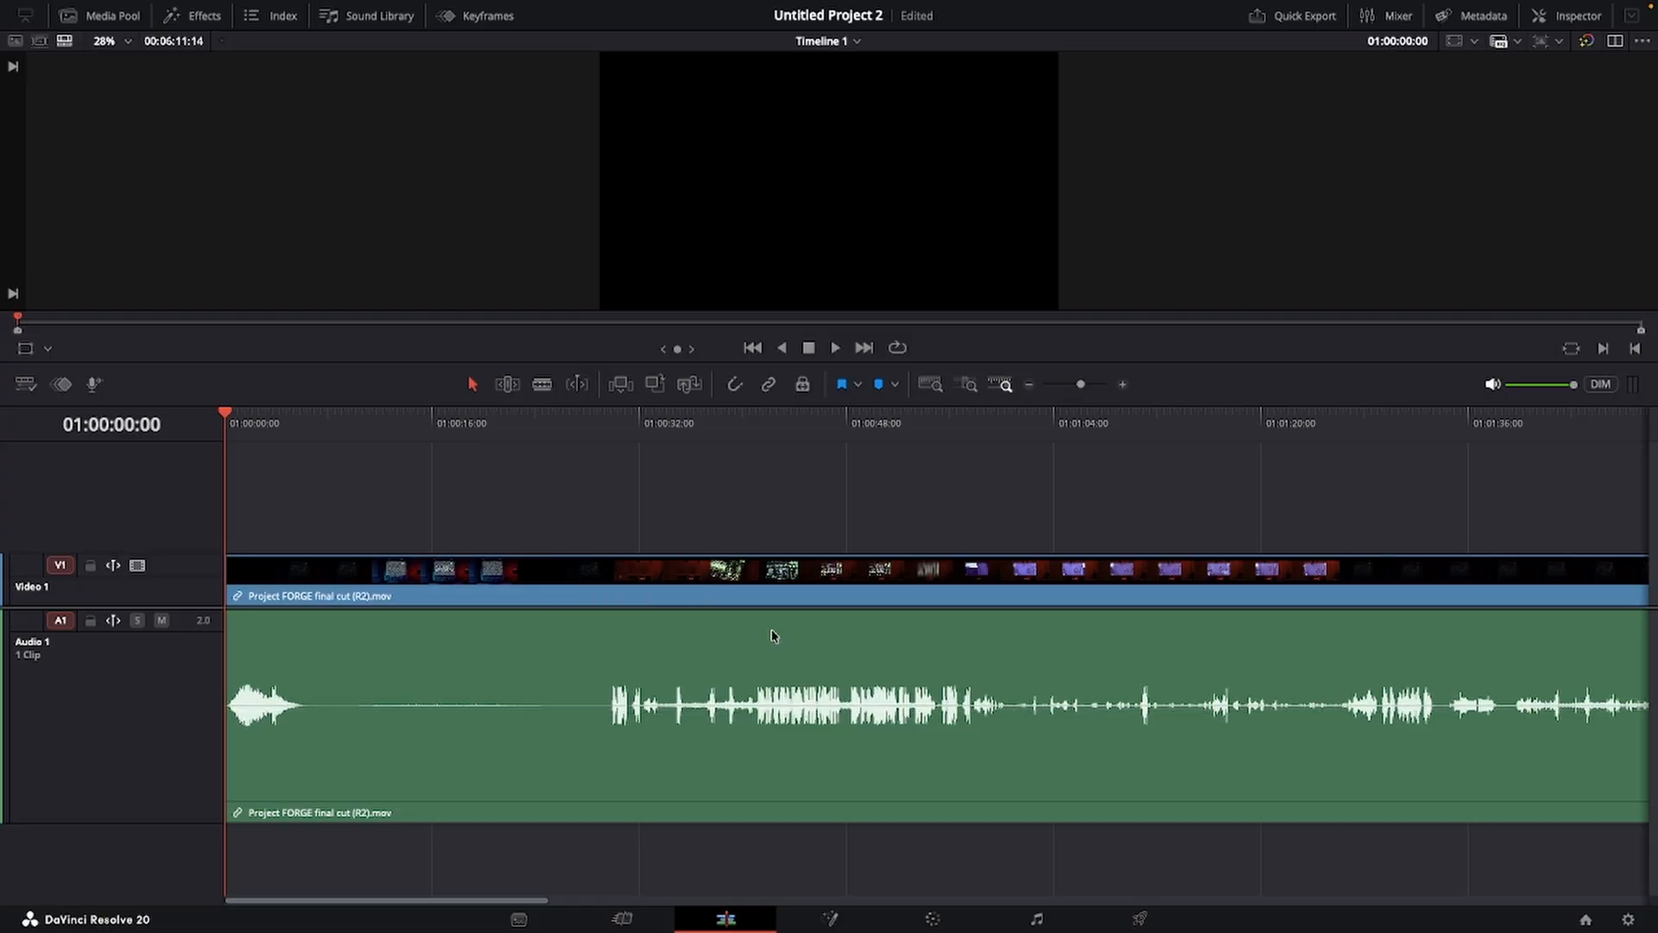
{"action": "key", "text": "ctrl+s"}
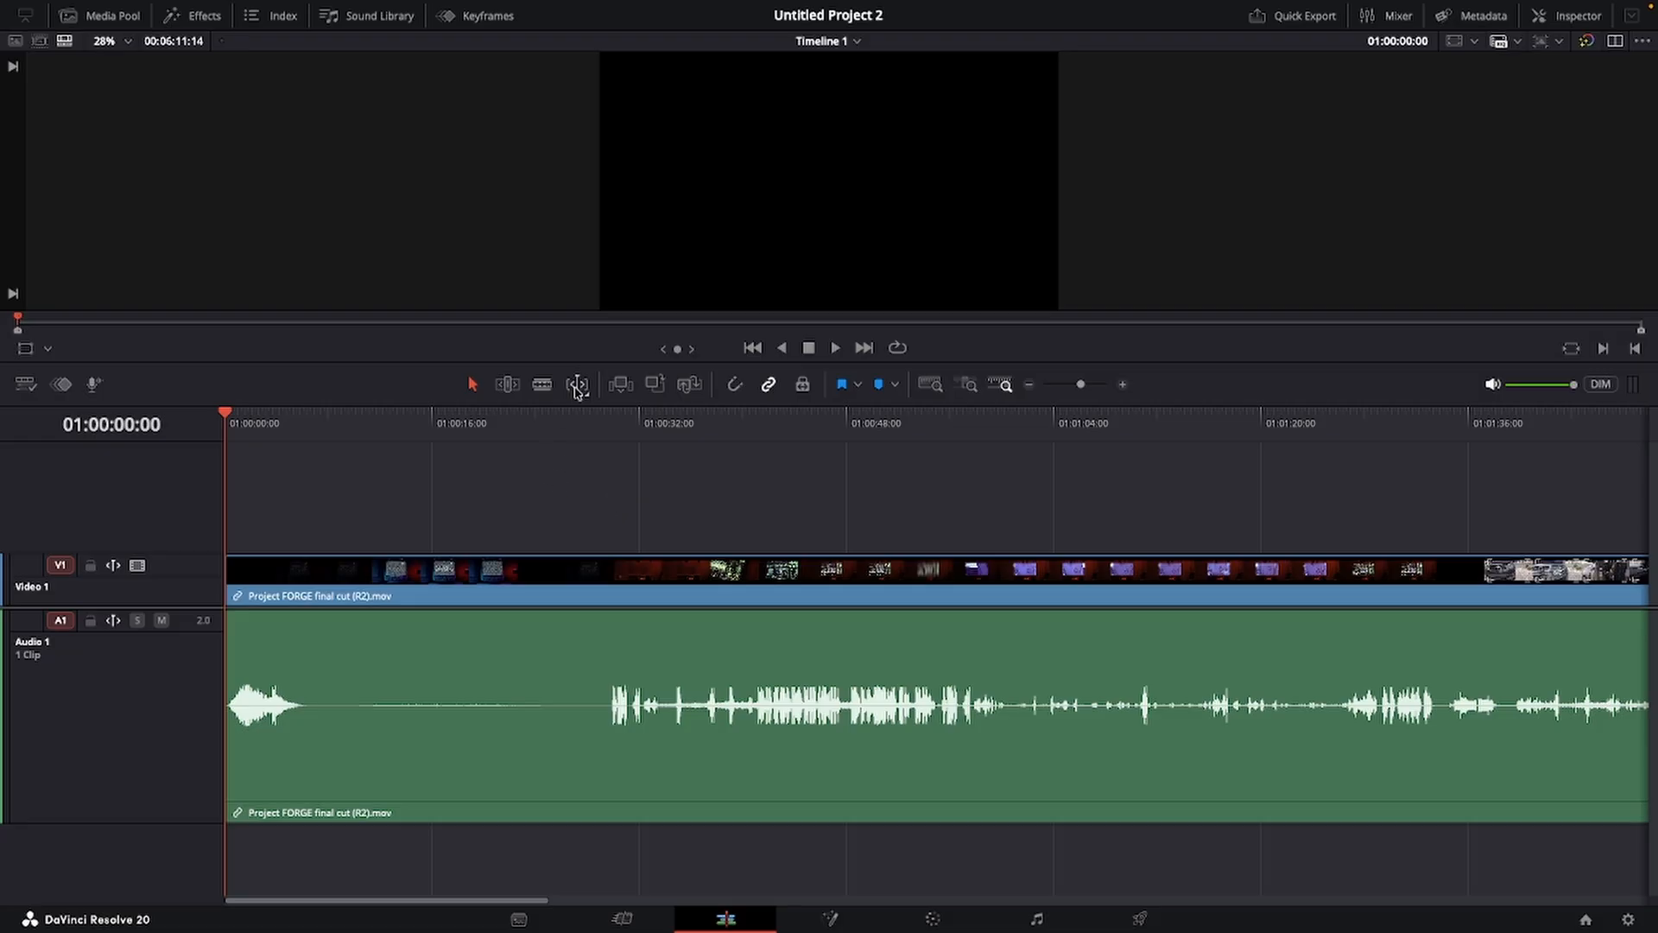
Split the linked video and audio together in Blade Edit mode at nine points between about 01:00:12:00 and 01:01:32:00, and save.
{"action": "key", "text": "b"}
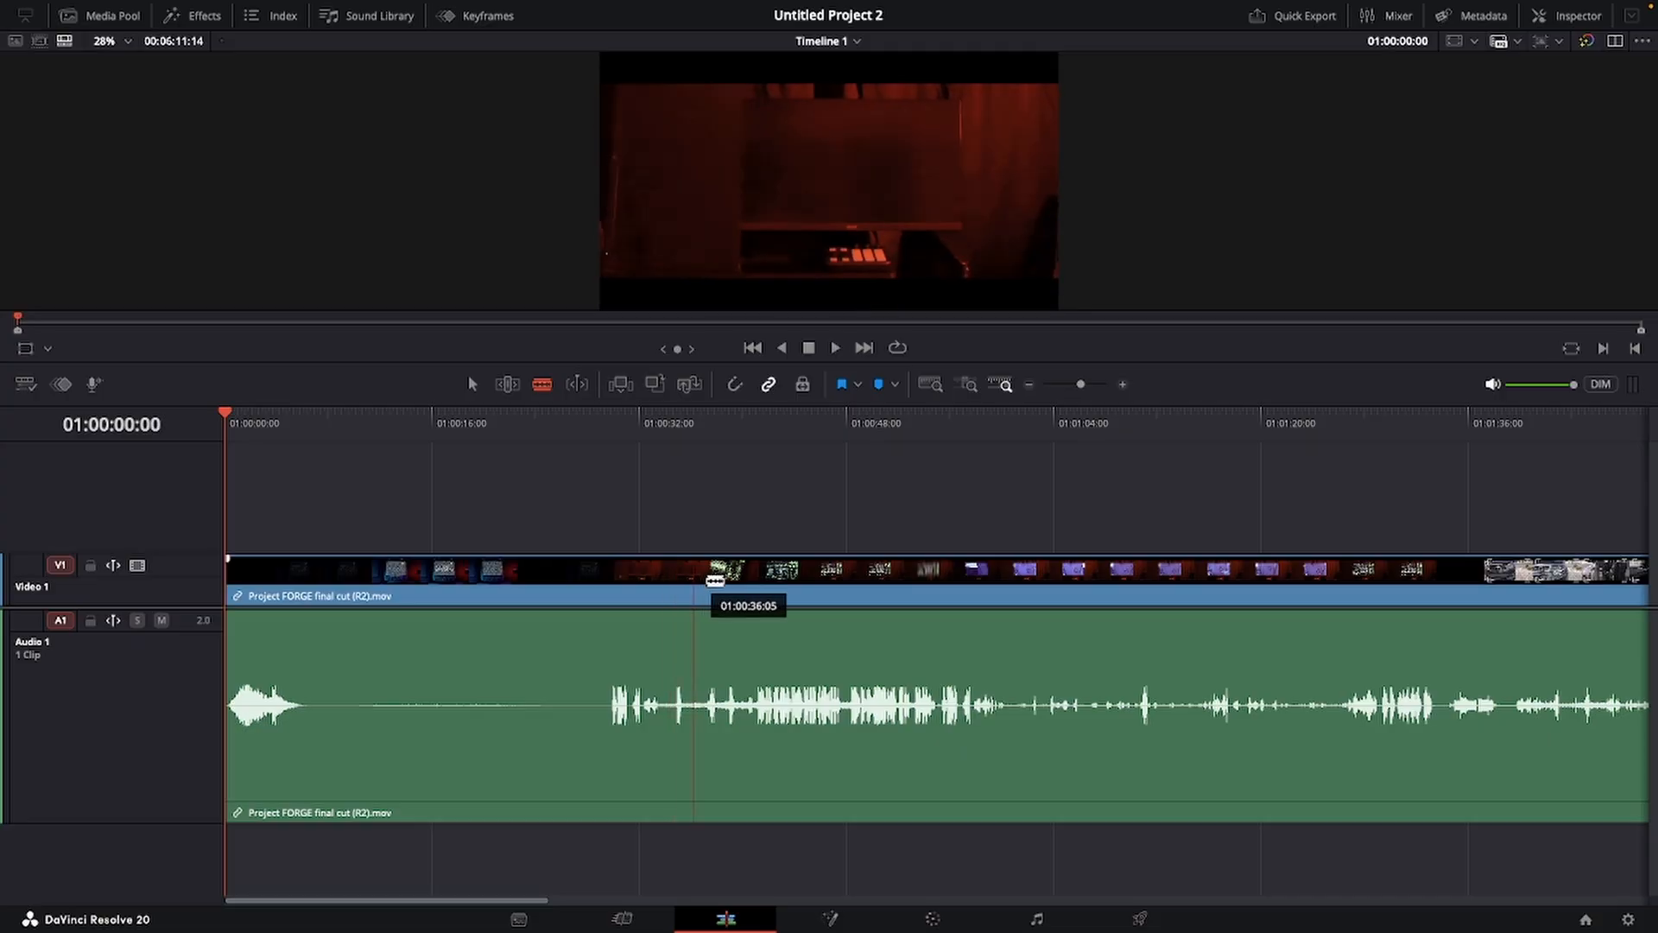
{"action": "left_click", "coordinate": [598, 576]}
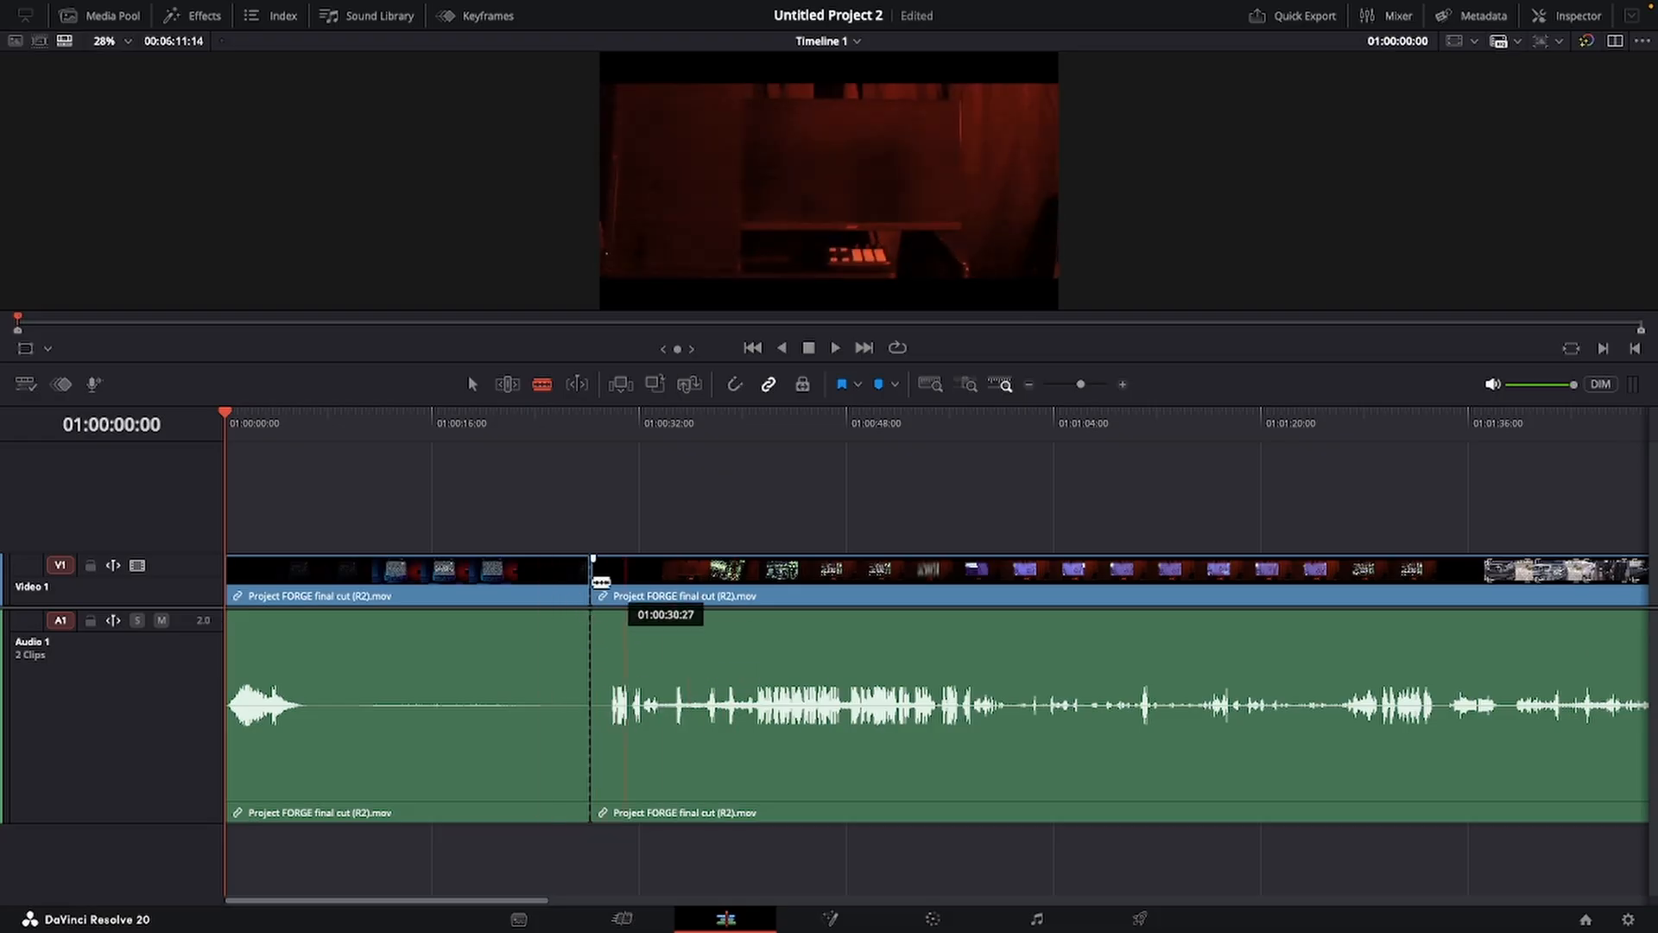
{"action": "left_click", "coordinate": [791, 657]}
{"action": "left_click", "coordinate": [1039, 655]}
{"action": "left_click", "coordinate": [471, 669]}
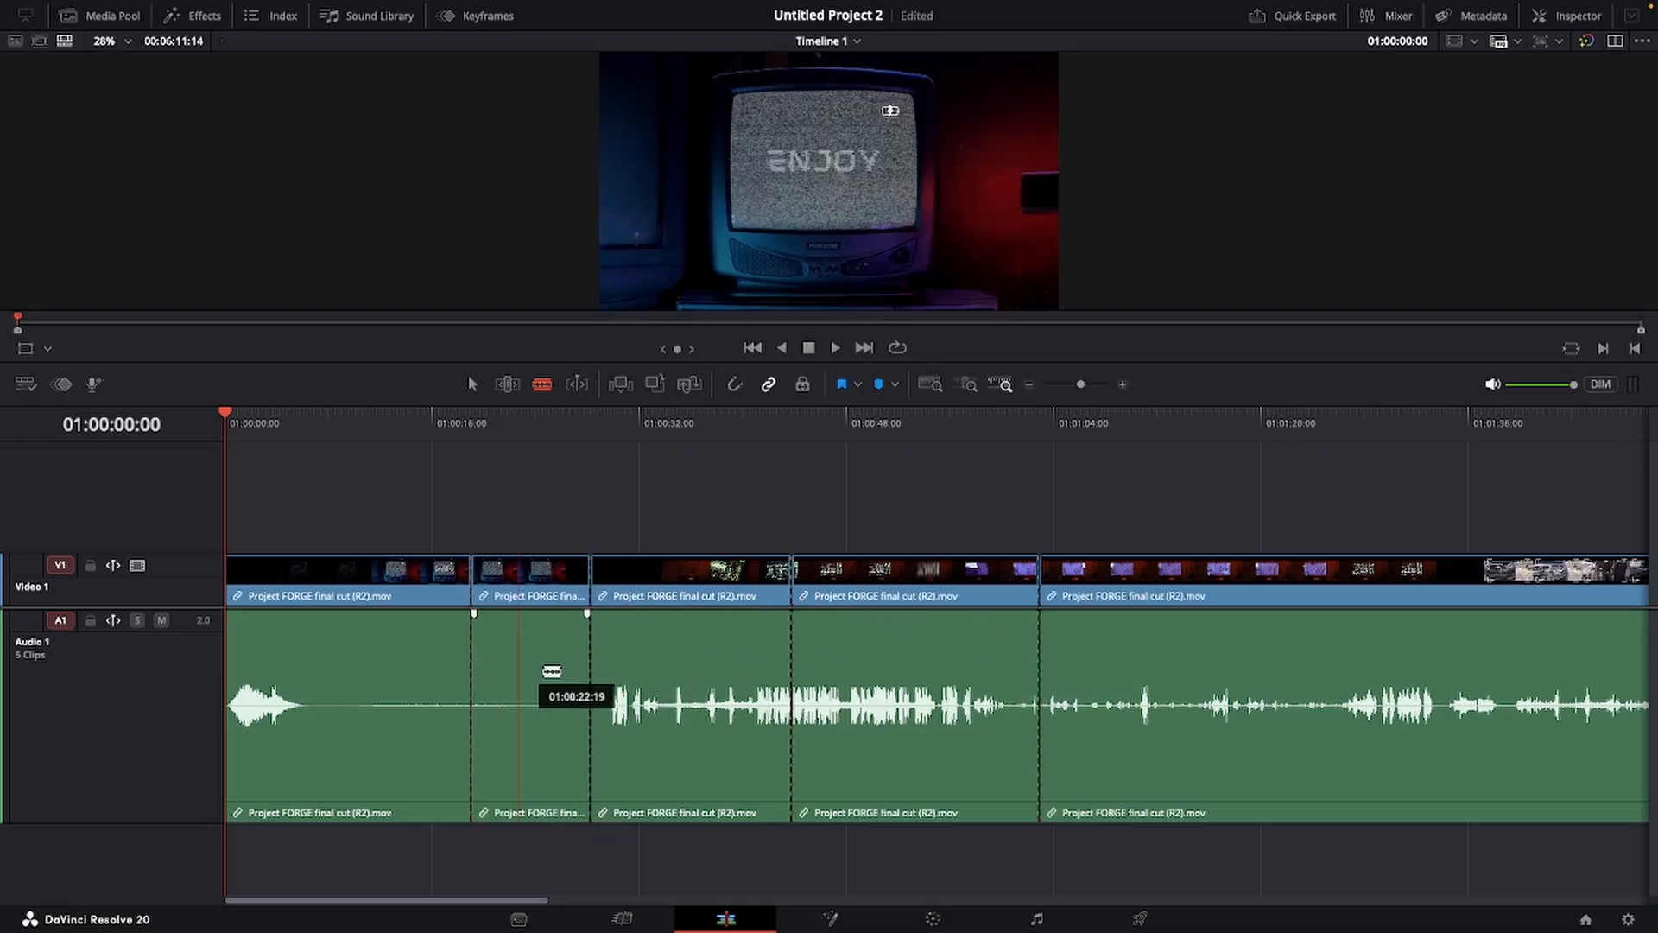
{"action": "left_click", "coordinate": [1149, 683]}
{"action": "left_click", "coordinate": [381, 669]}
{"action": "left_click", "coordinate": [428, 613]}
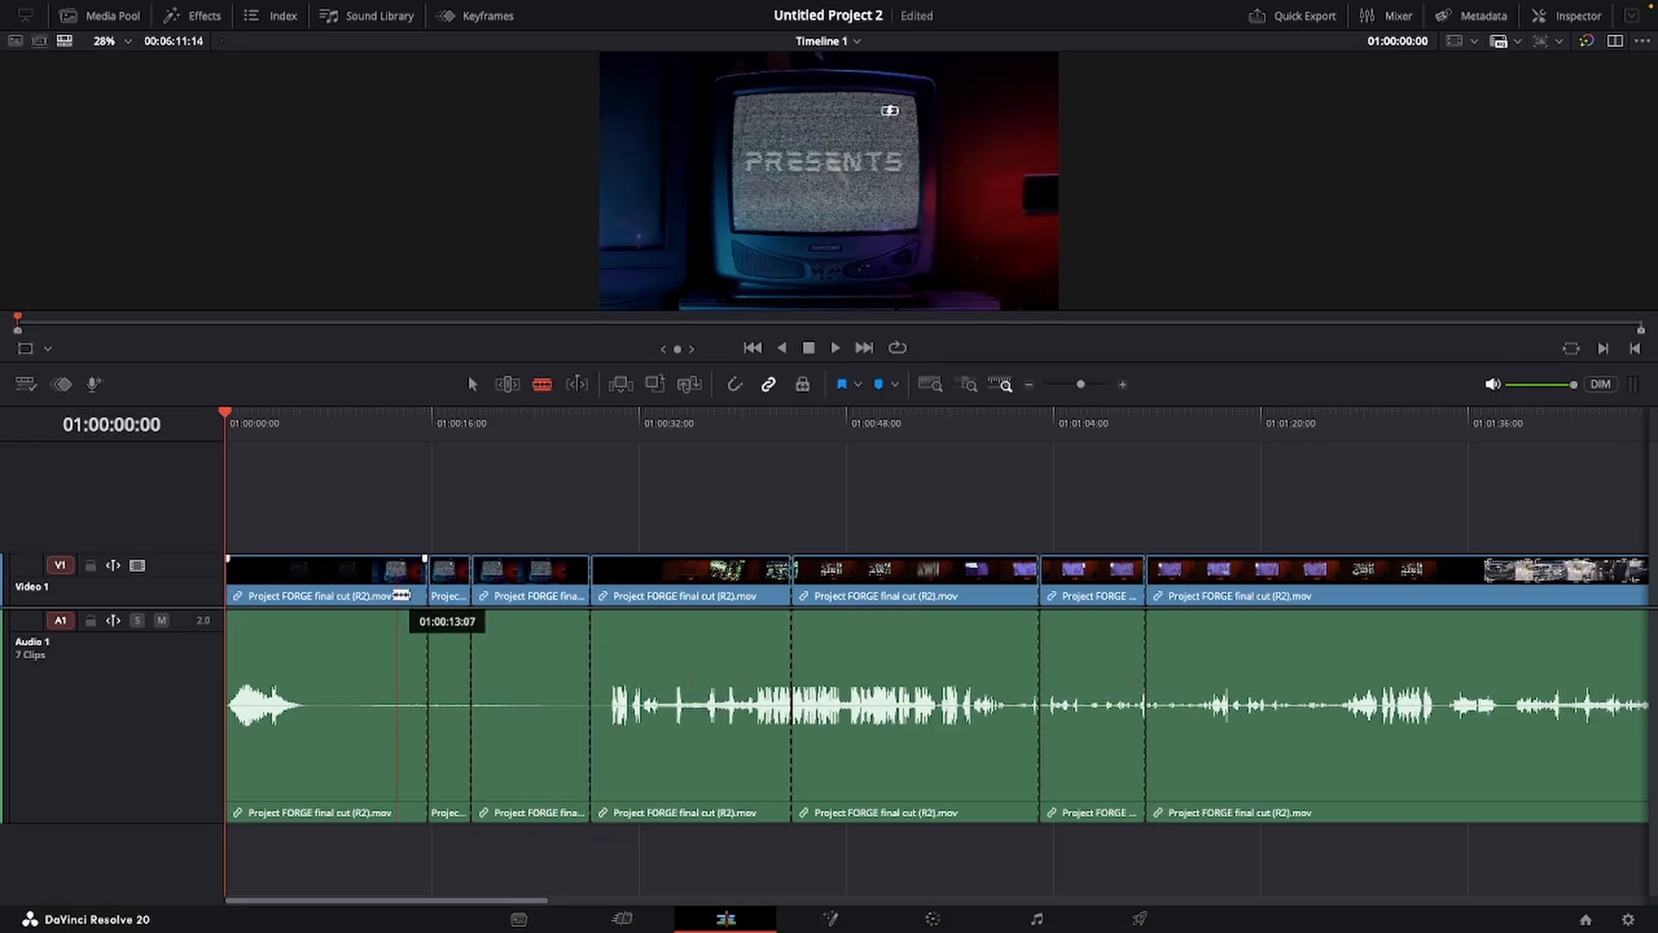
{"action": "left_click", "coordinate": [1263, 610]}
{"action": "left_click", "coordinate": [1414, 674]}
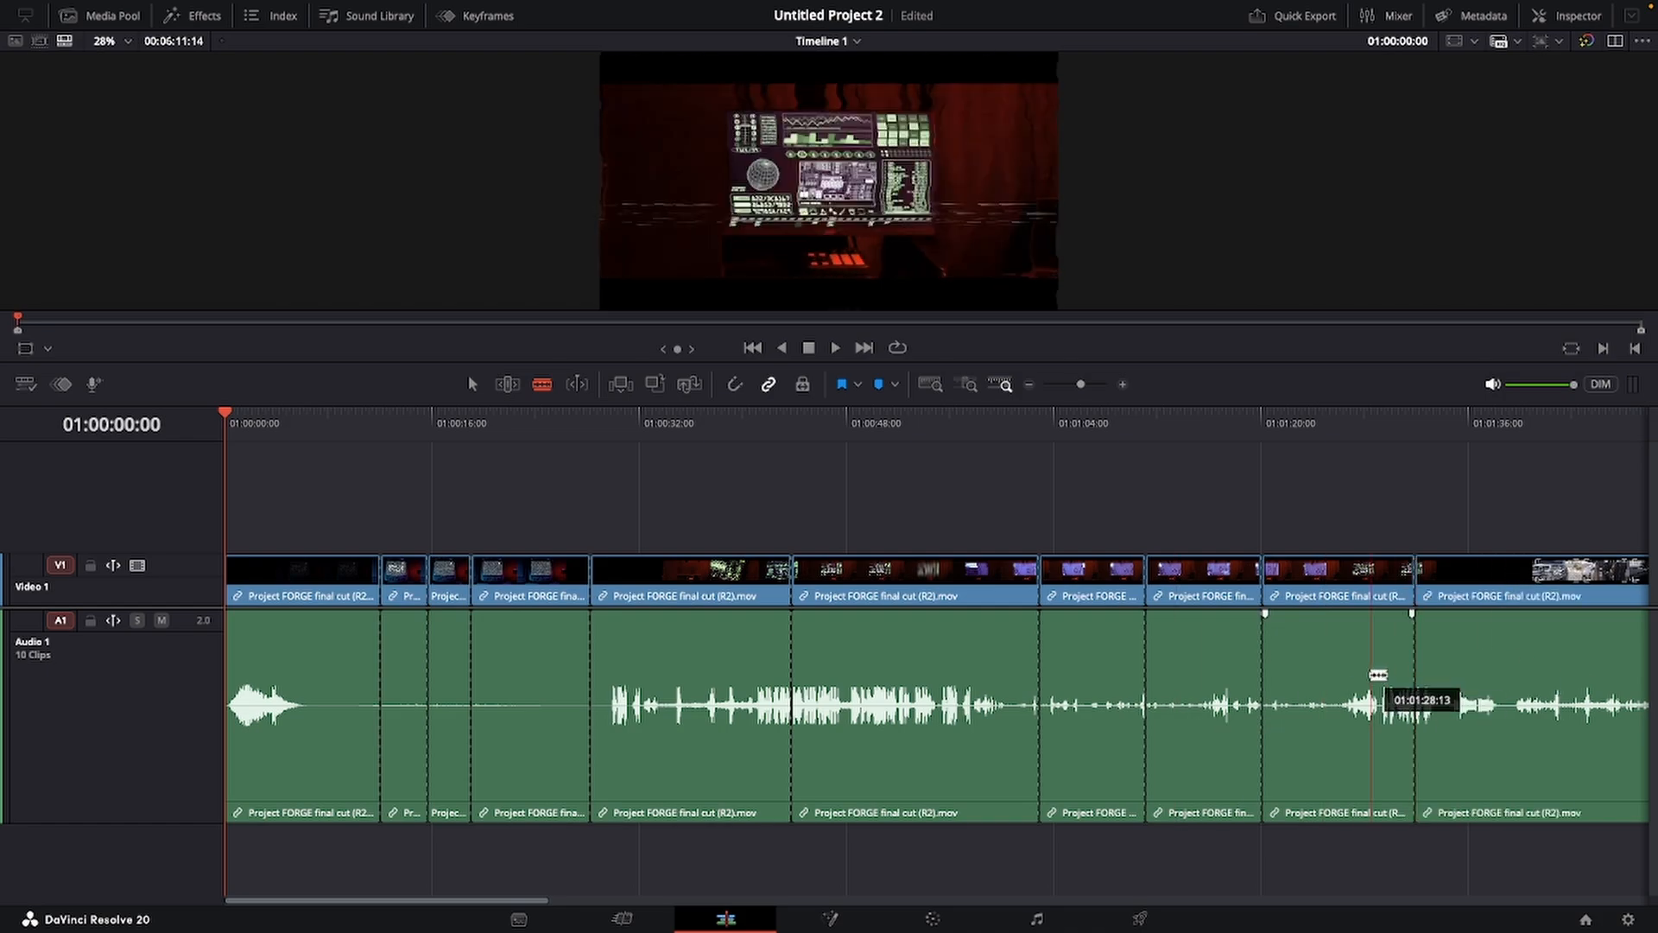
{"action": "key", "text": "ctrl+s"}
Undo all nine linked video and audio splits and save the project.
{"action": "key", "text": "ctrl+z"}
{"action": "key", "text": "ctrl+z"}
{"action": "key", "text": "ctrl+z"}
{"action": "key", "text": "ctrl+z"}
{"action": "key", "text": "ctrl+z"}
{"action": "key", "text": "ctrl+z"}
{"action": "key", "text": "ctrl+z"}
{"action": "key", "text": "ctrl+z"}
{"action": "key", "text": "ctrl+z"}
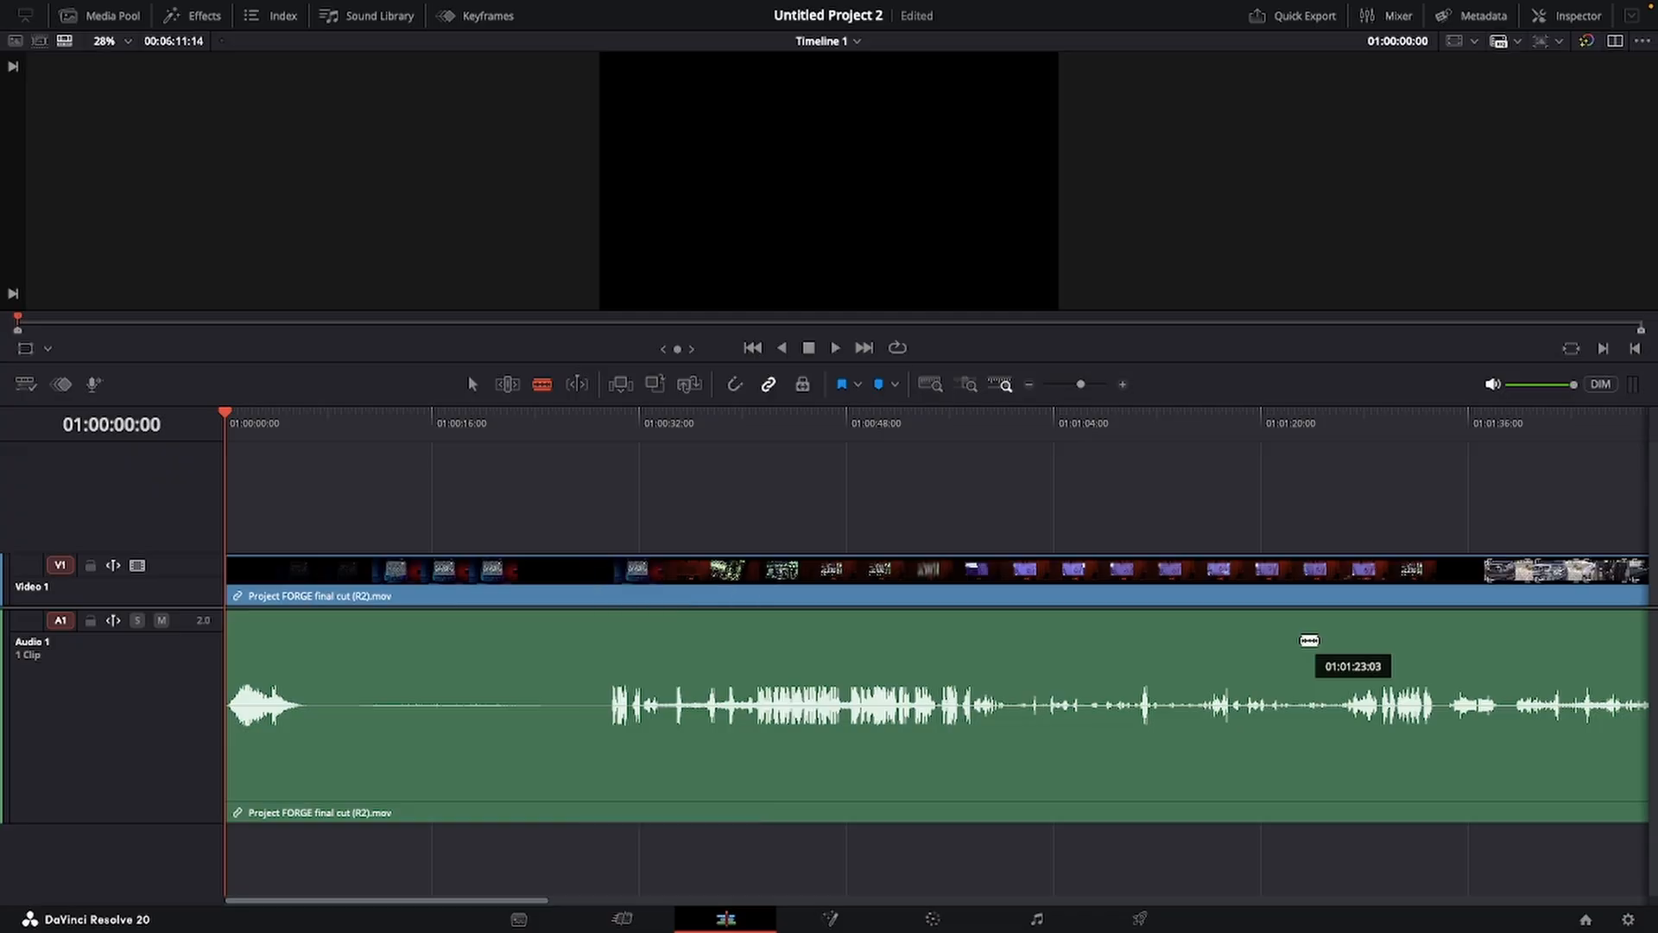
{"action": "key", "text": "ctrl+s"}
Split only the Video 1 clip at about 01:00:13:00 with linked selection off, leaving the audio uncut.
{"action": "left_click", "coordinate": [473, 385]}
{"action": "left_click", "coordinate": [542, 384]}
{"action": "left_click", "coordinate": [393, 570]}
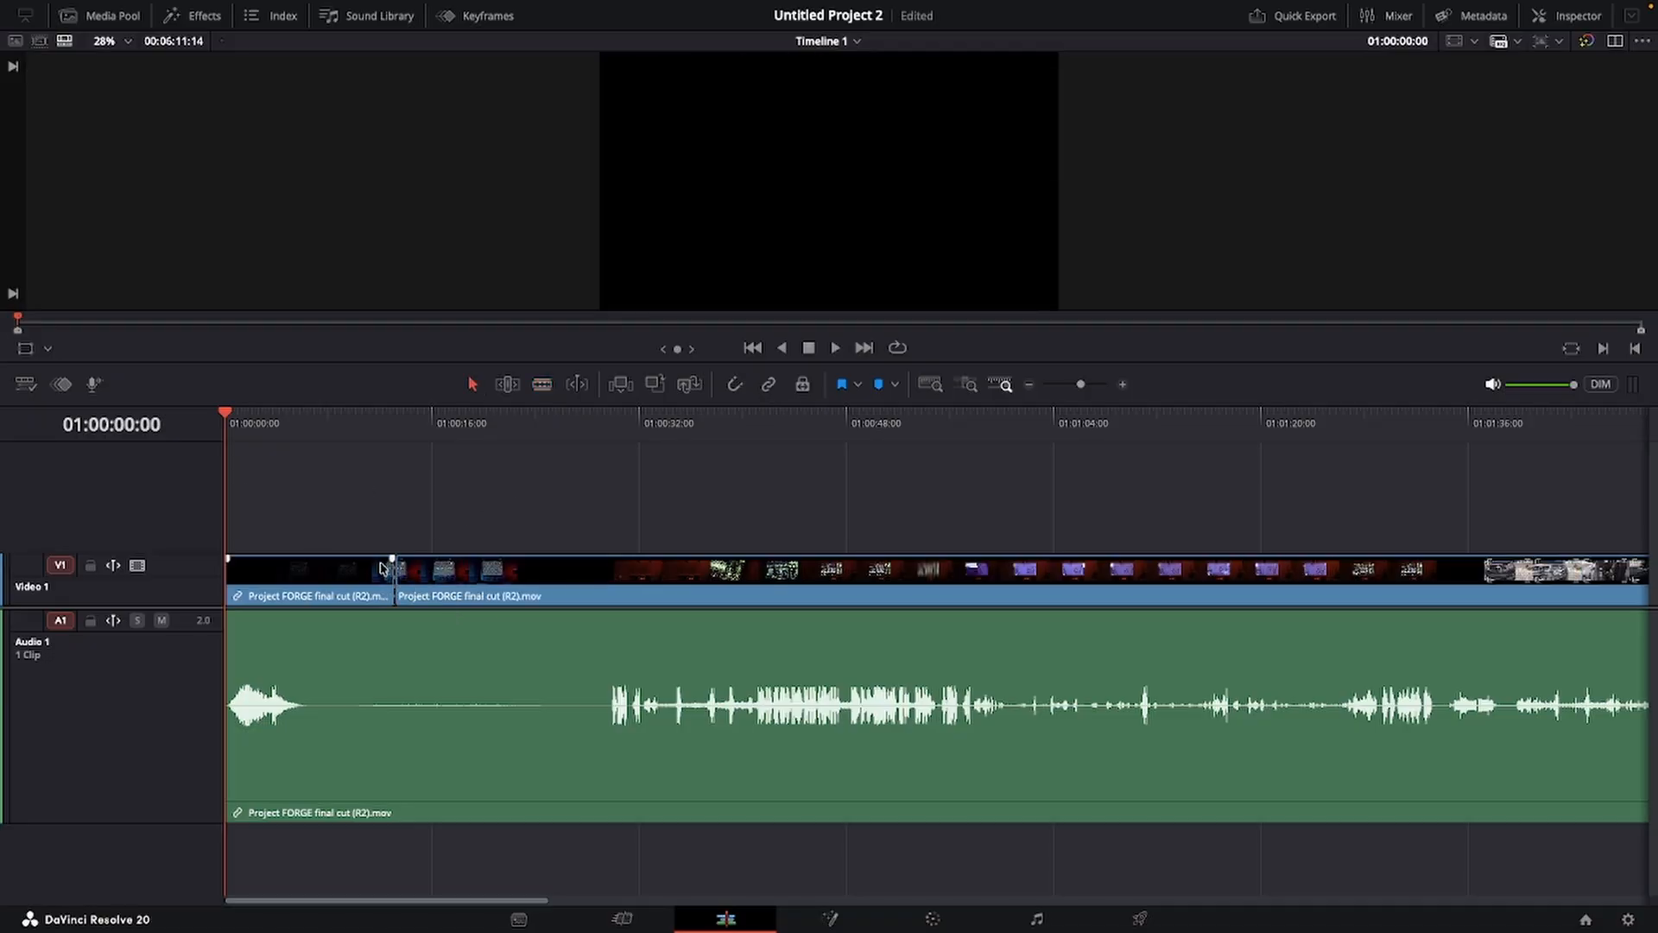
Move the first video segment straight up onto a new Video 2 track and save the project.
{"action": "key", "text": "a"}
{"action": "left_click_drag", "start_coordinate": [314, 571], "coordinate": [317, 531]}
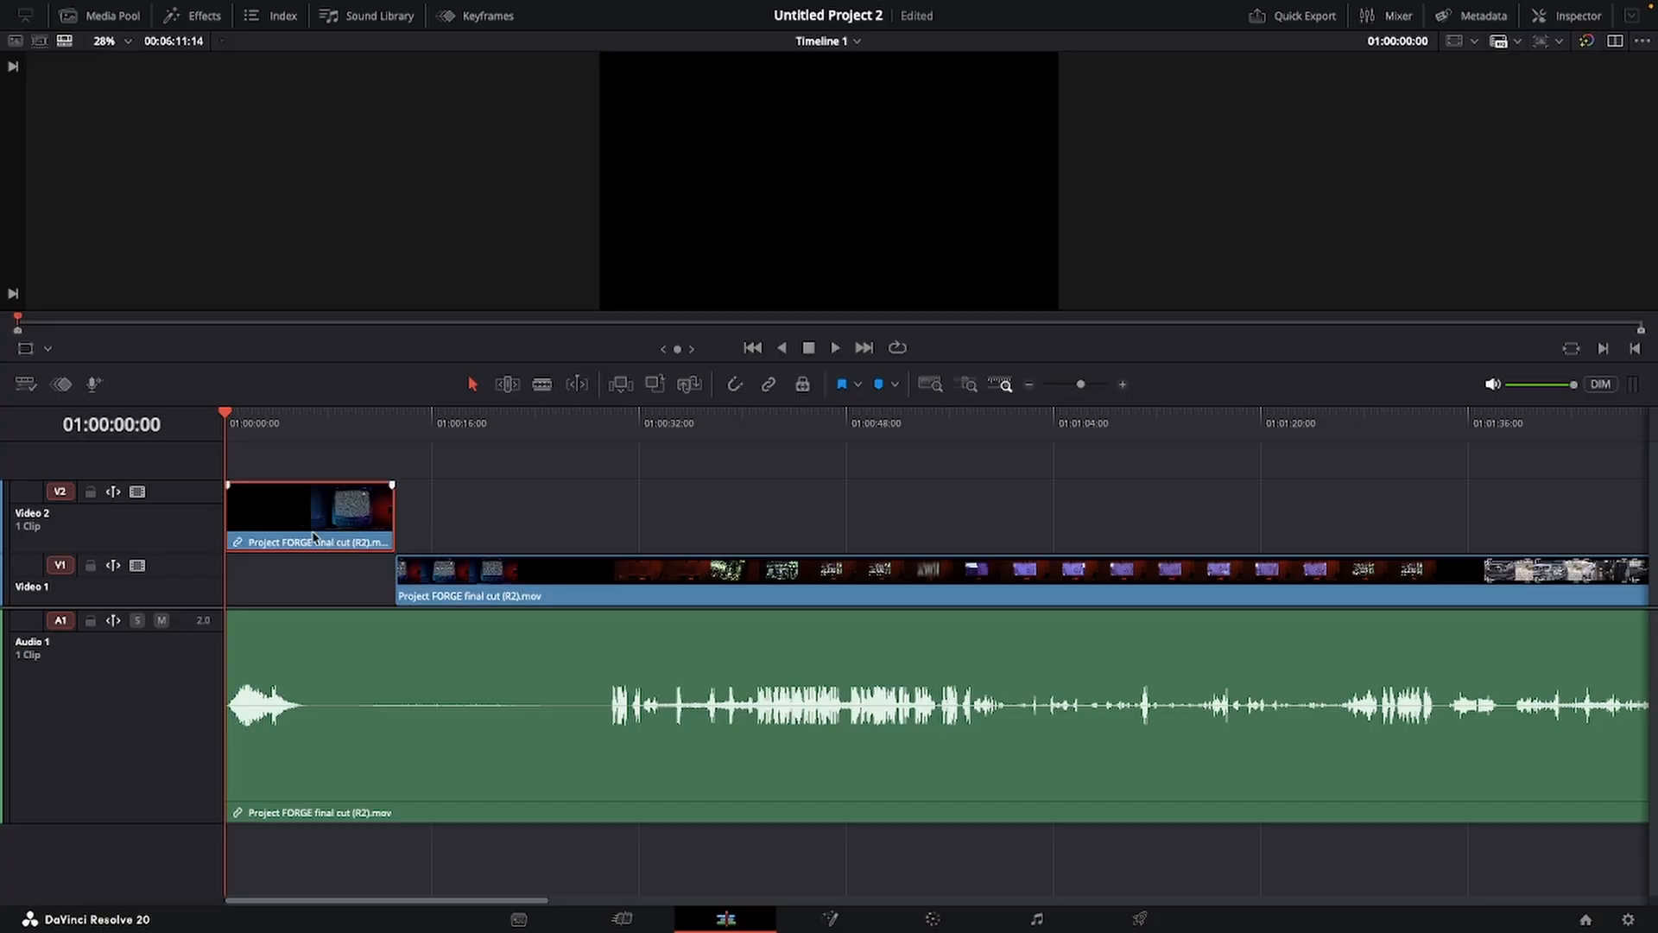
{"action": "key", "text": "ctrl+s"}
Browse the effects library's transitions, Titles, Generators, Effects and Resolve FX Filters categories, examining the CCTV effect.
{"action": "left_click", "coordinate": [181, 19]}
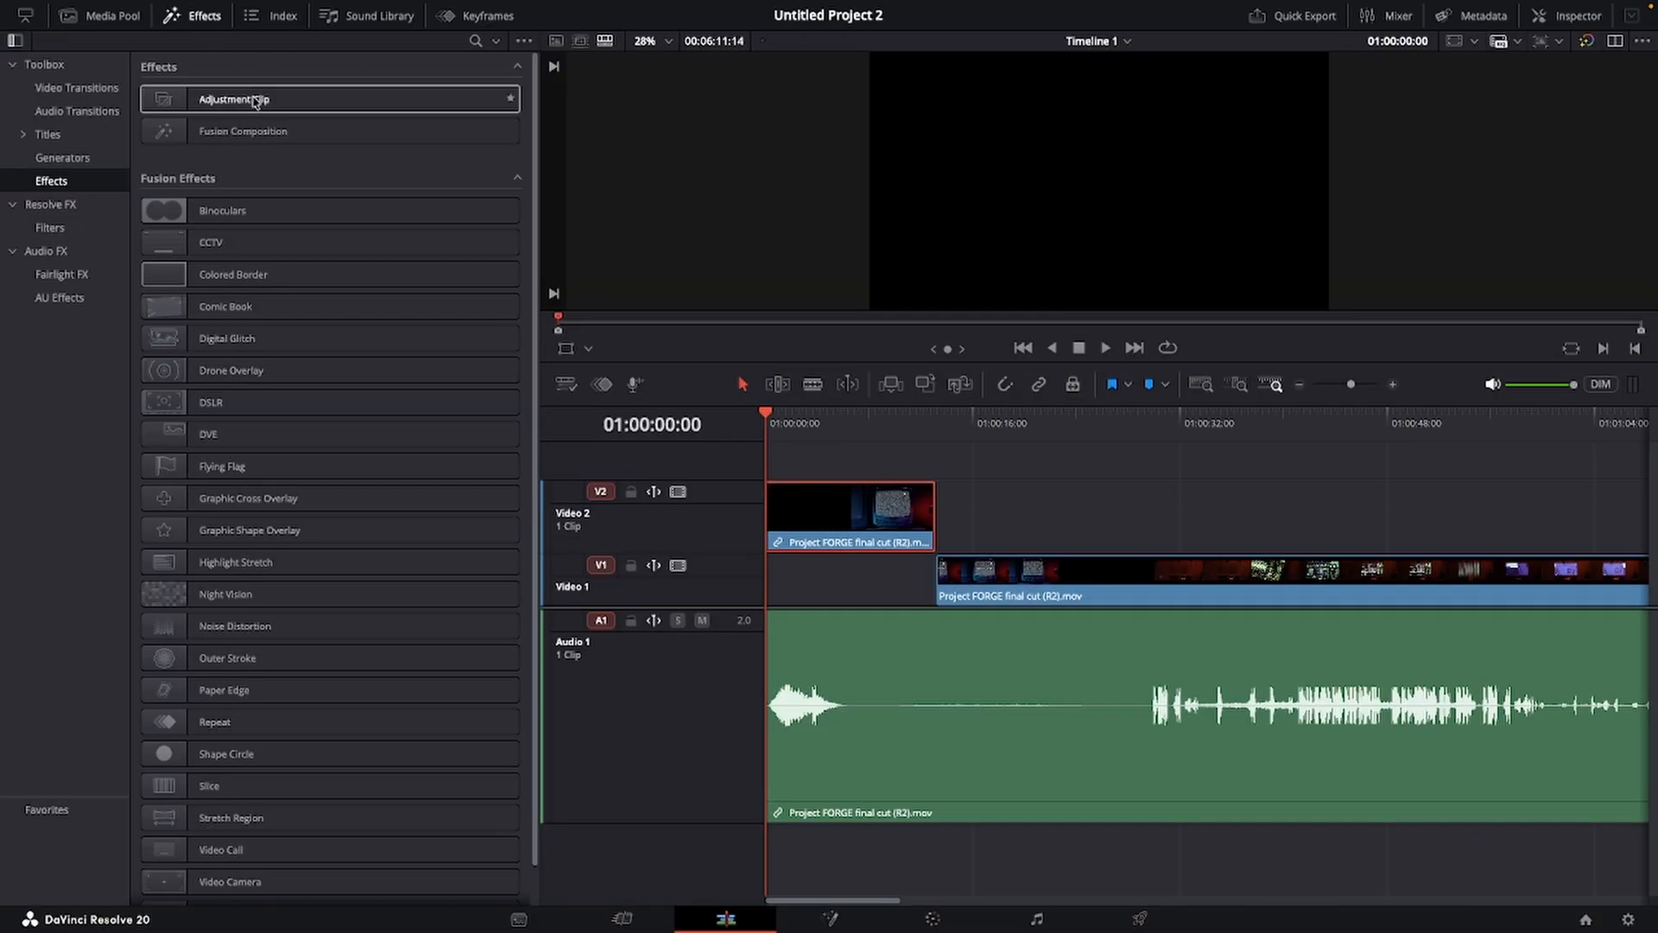
{"action": "double_click", "coordinate": [256, 245]}
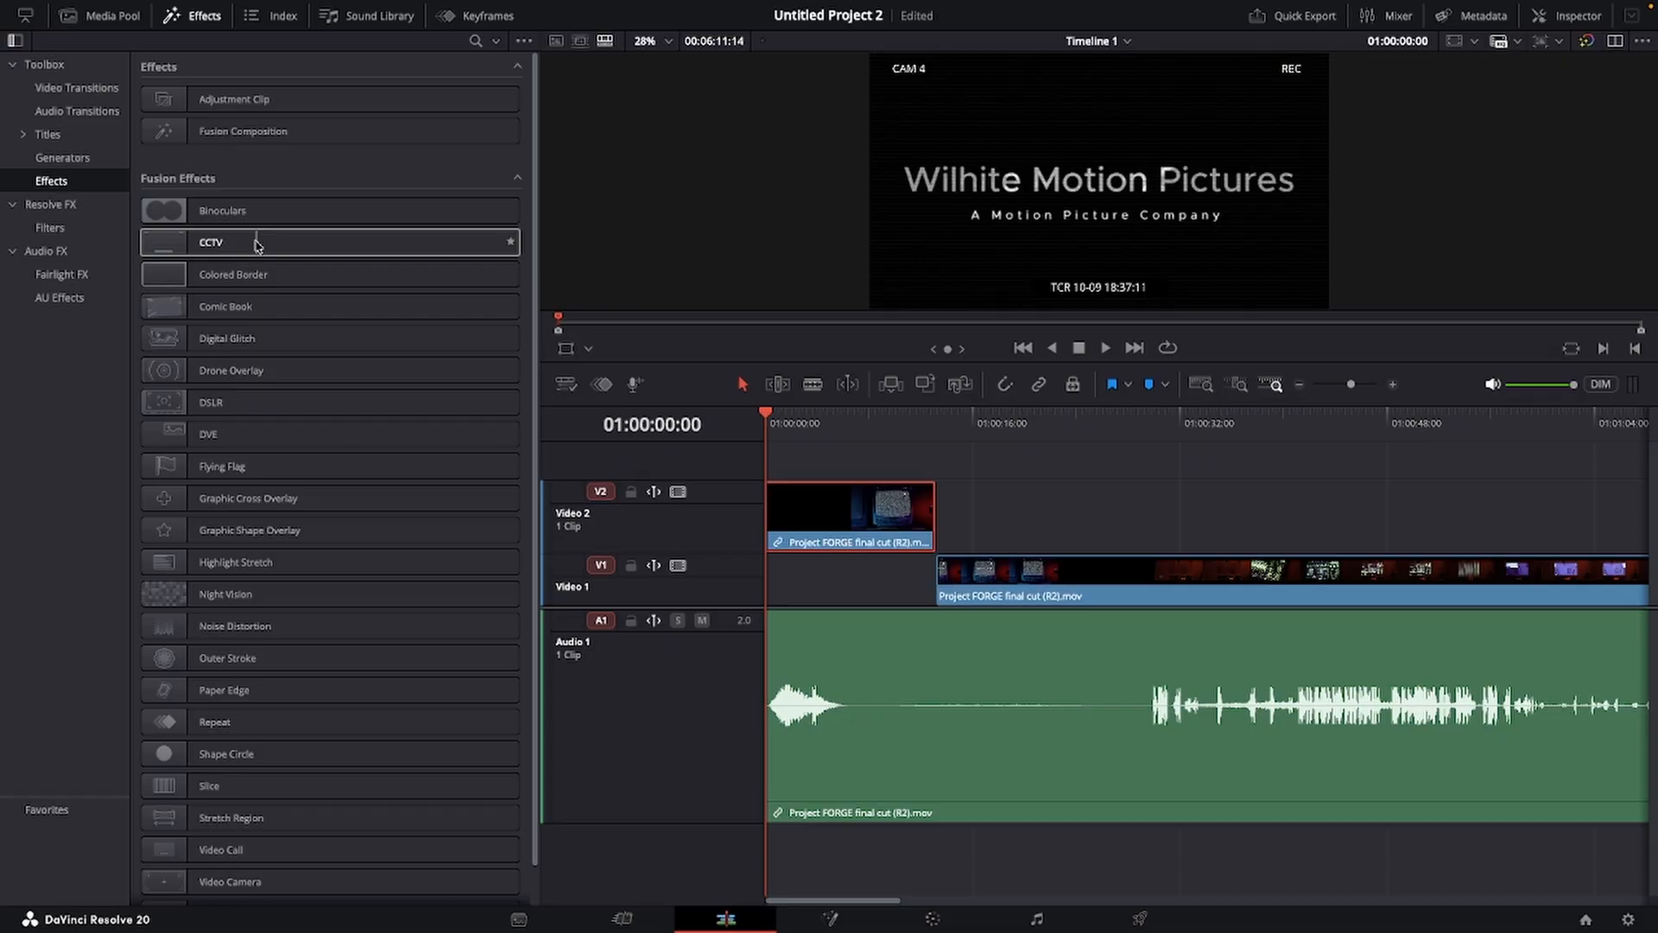
{"action": "left_click", "coordinate": [48, 134]}
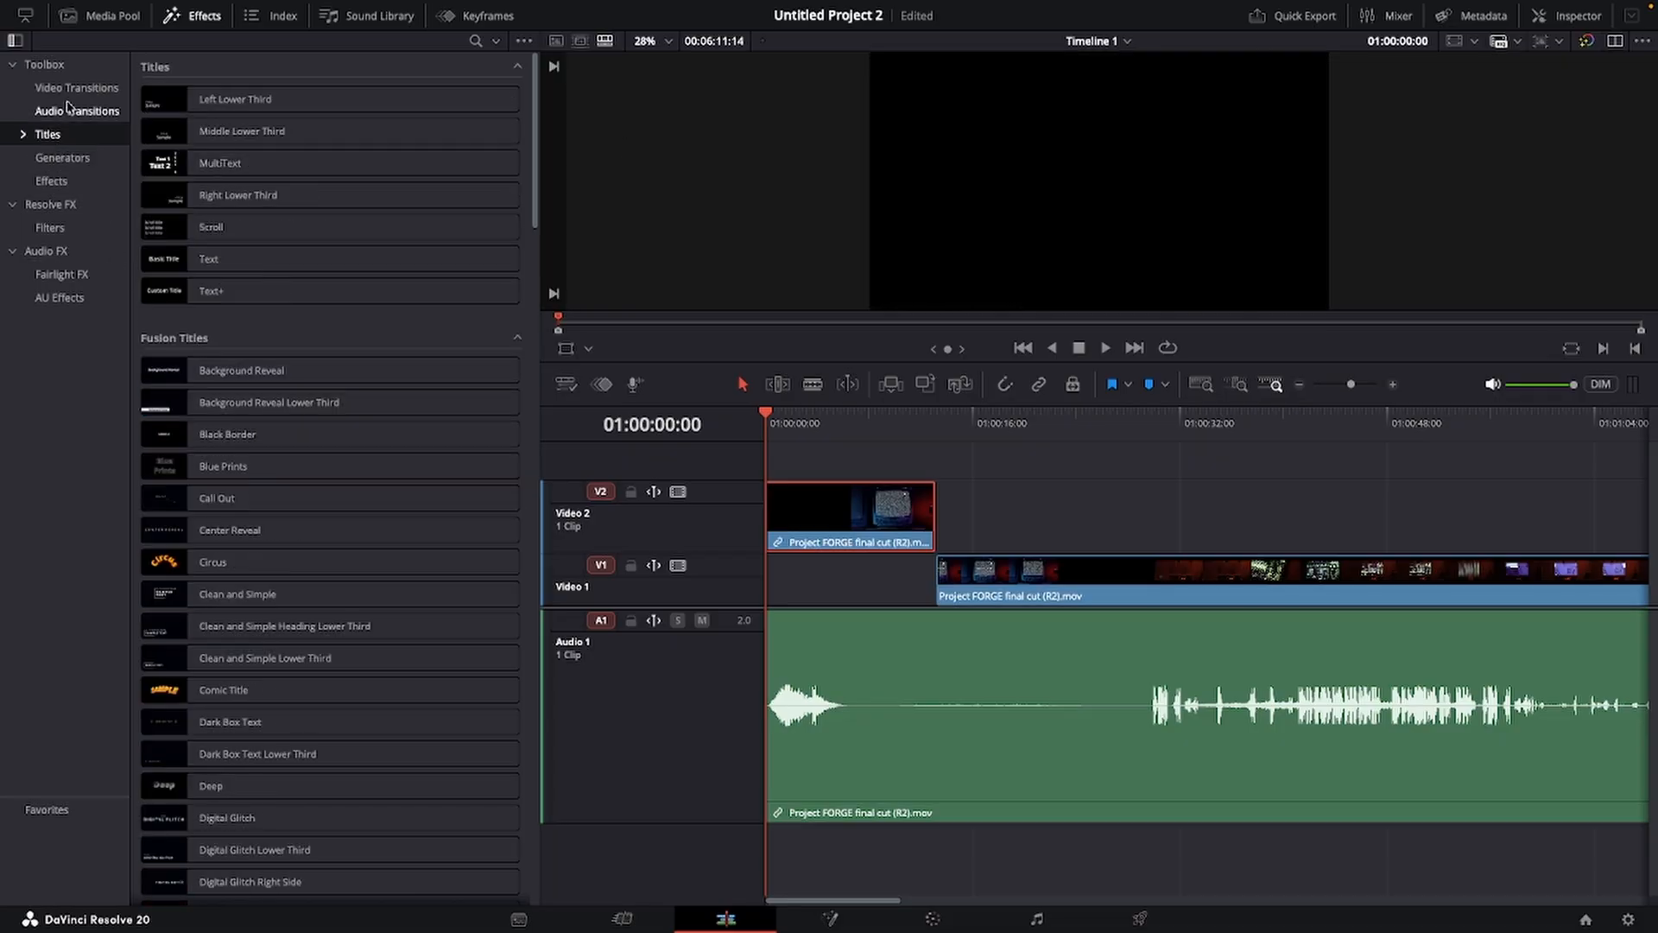
{"action": "left_click", "coordinate": [67, 109]}
{"action": "left_click", "coordinate": [62, 87]}
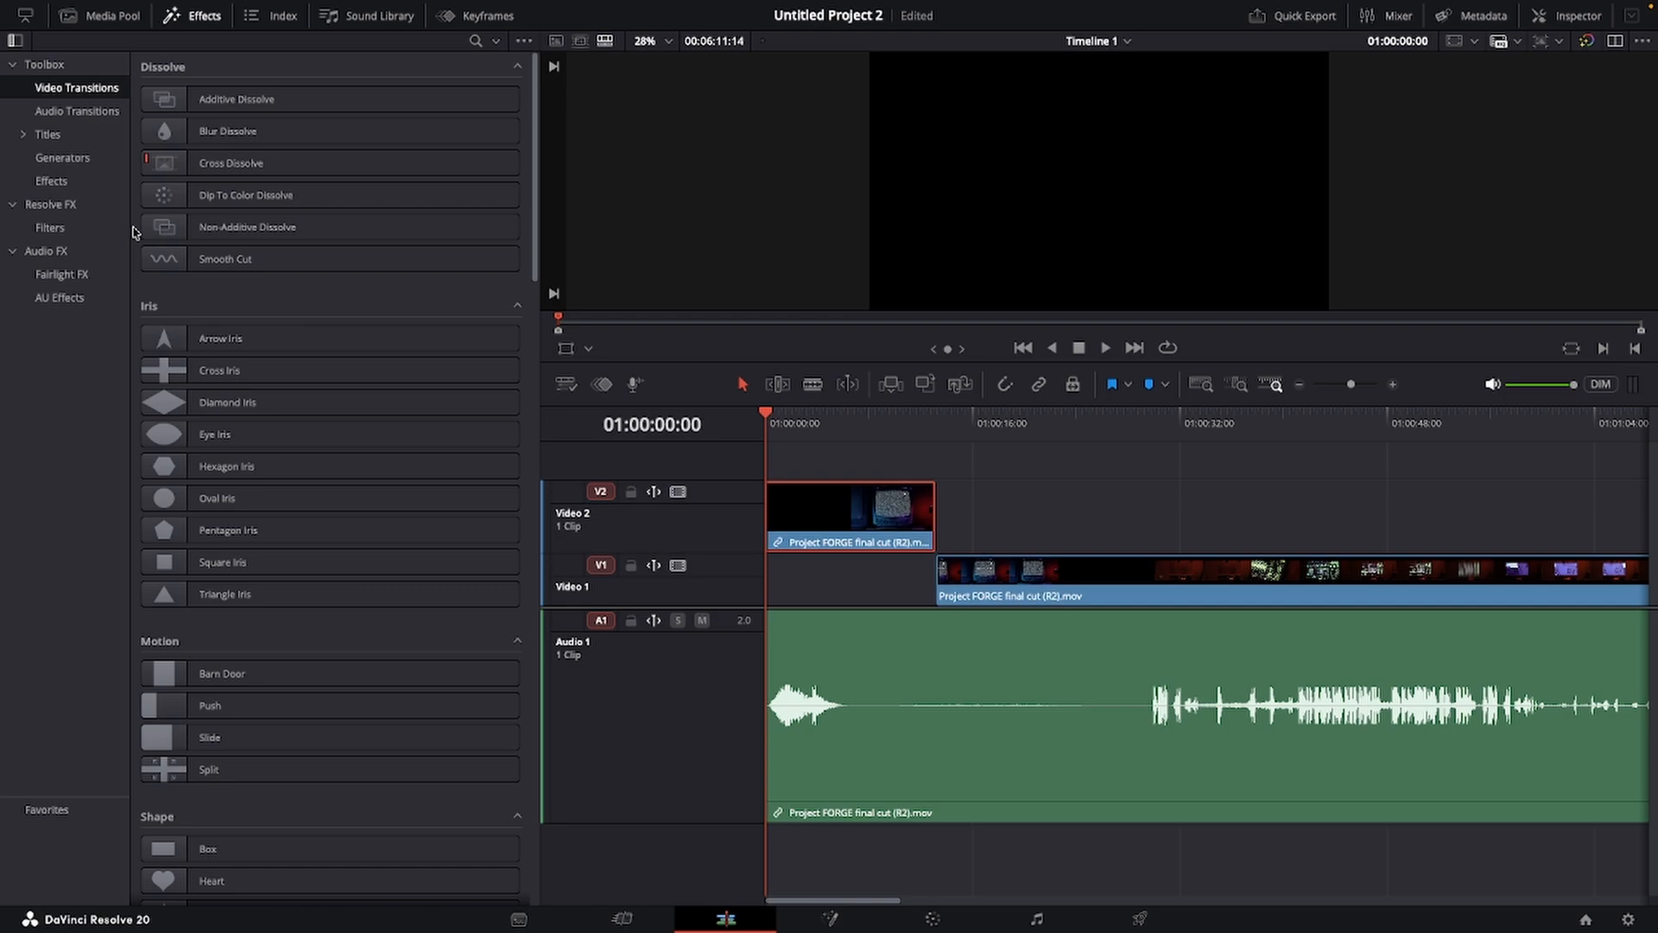
{"action": "left_click", "coordinate": [52, 227]}
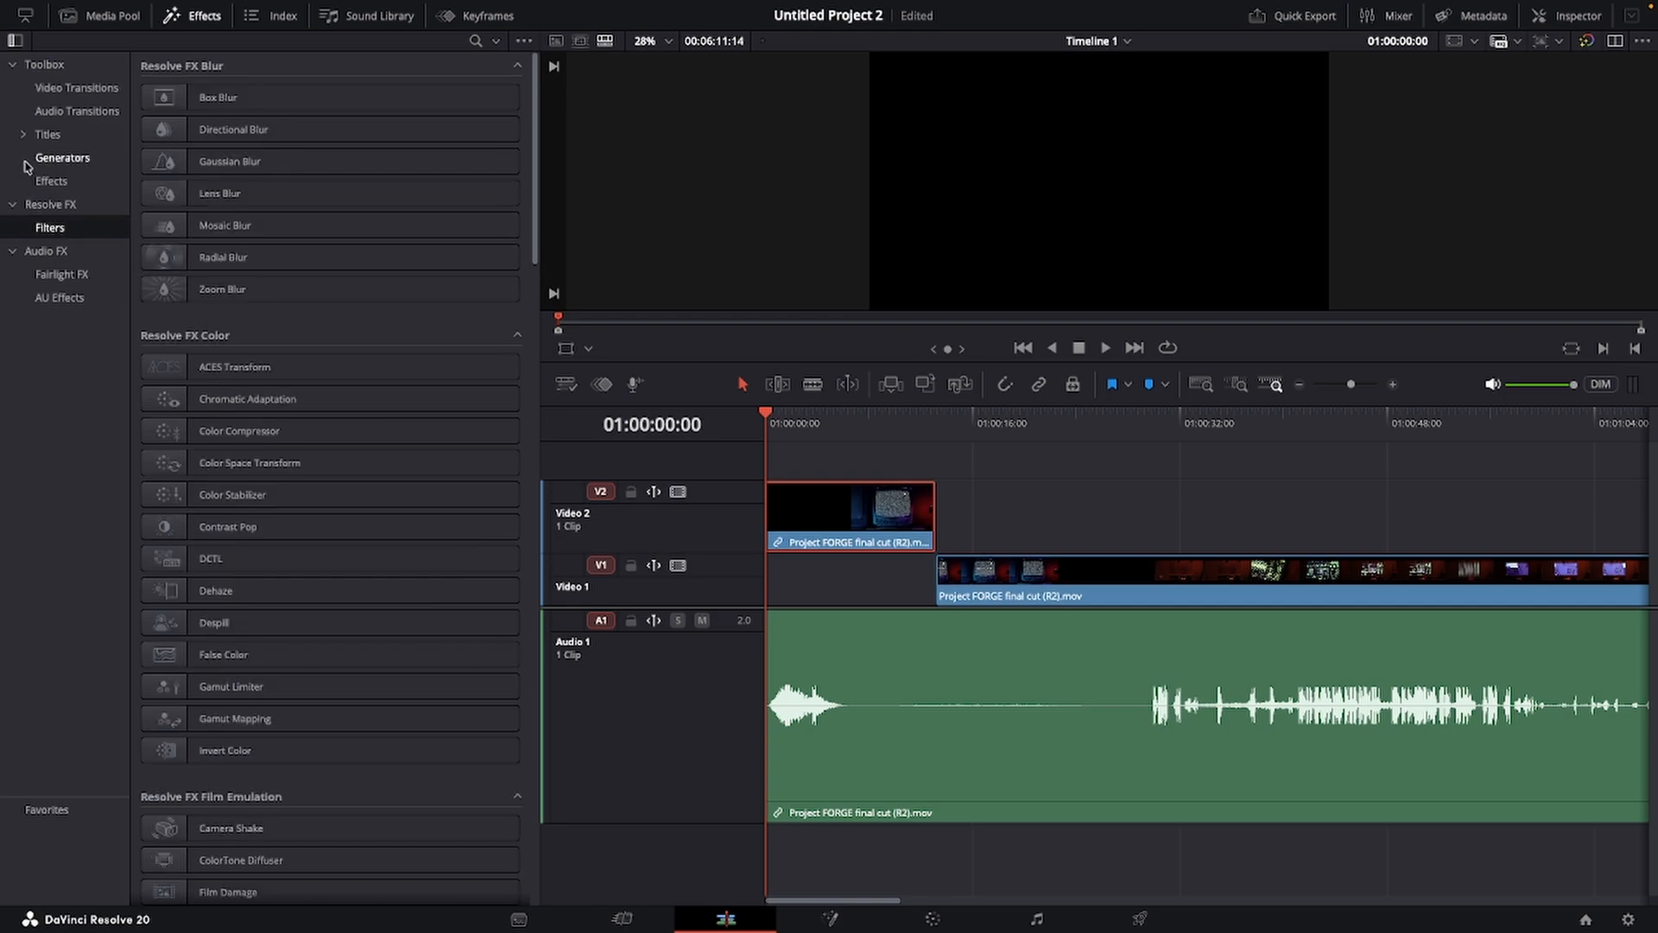
{"action": "left_click", "coordinate": [60, 158]}
{"action": "left_click", "coordinate": [51, 180]}
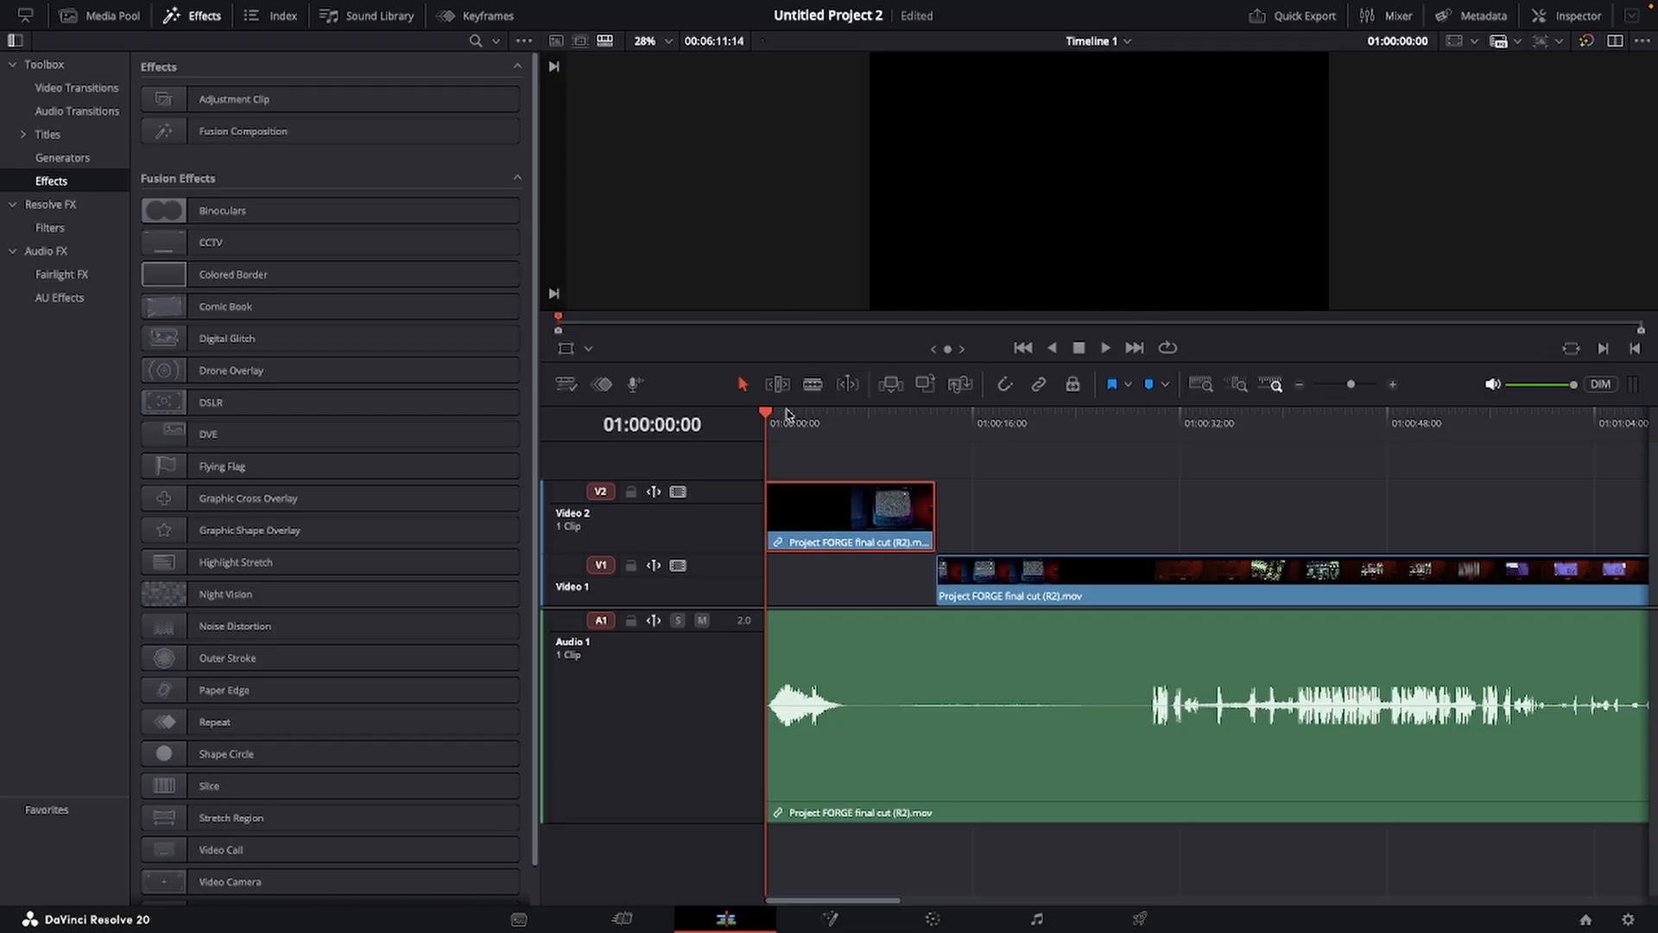
Place the playhead at 01:00:04:27, apply the CCTV effect to the Video 2 clip and save the project.
{"action": "left_click_drag", "start_coordinate": [768, 417], "coordinate": [831, 416]}
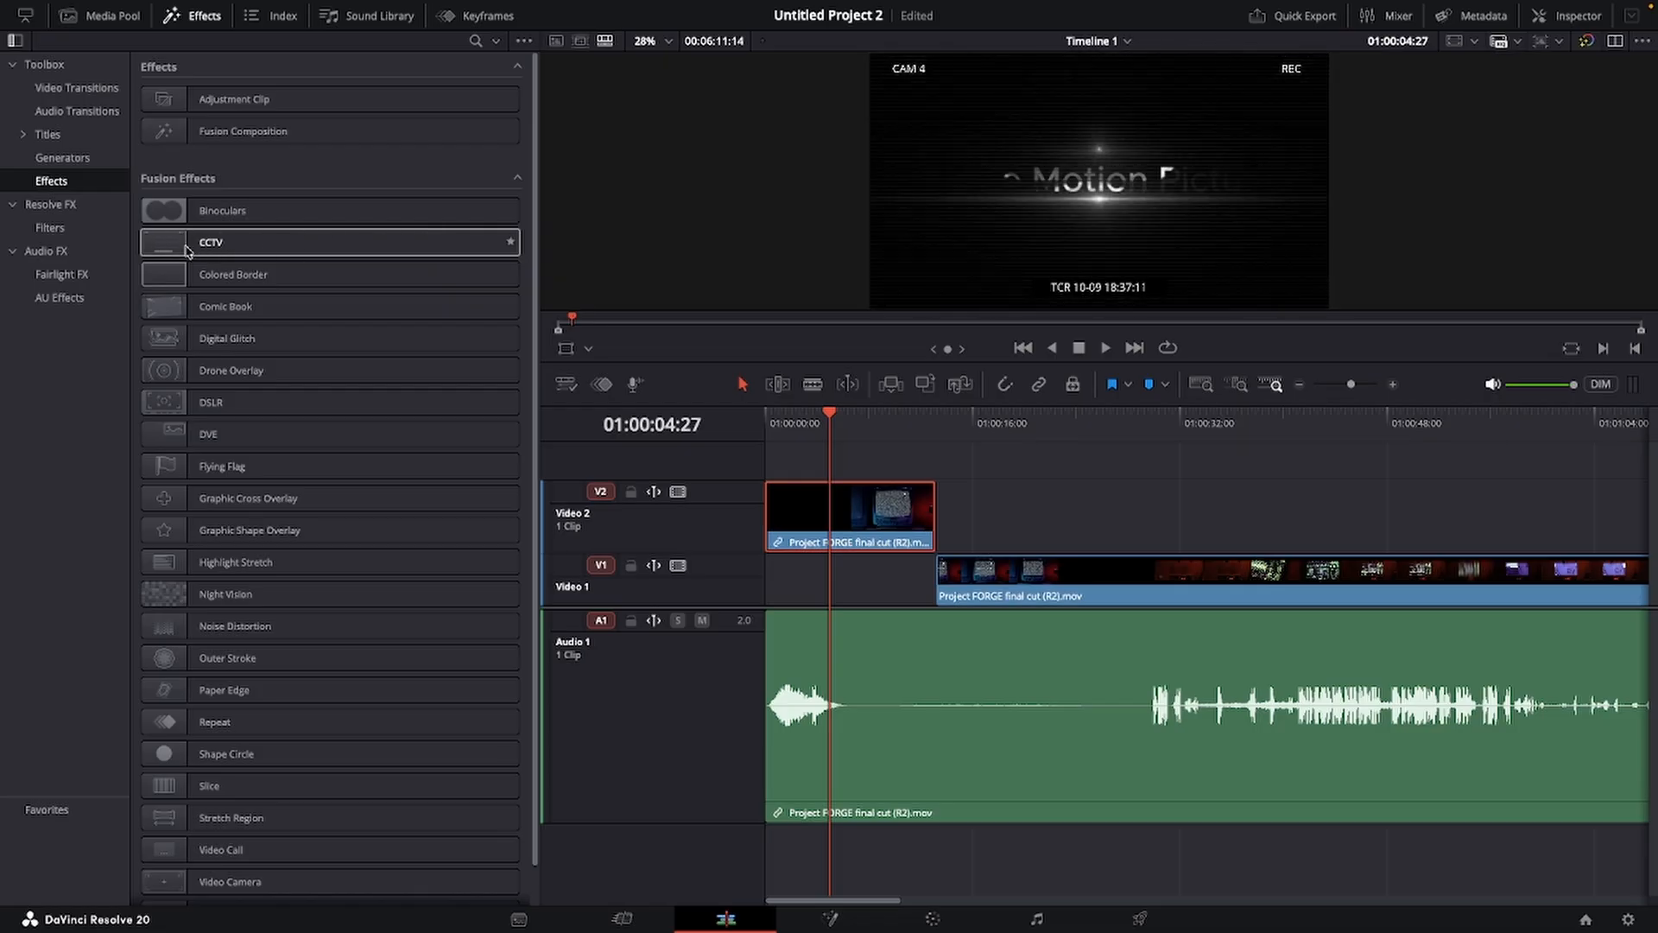
{"action": "left_click", "coordinate": [263, 255]}
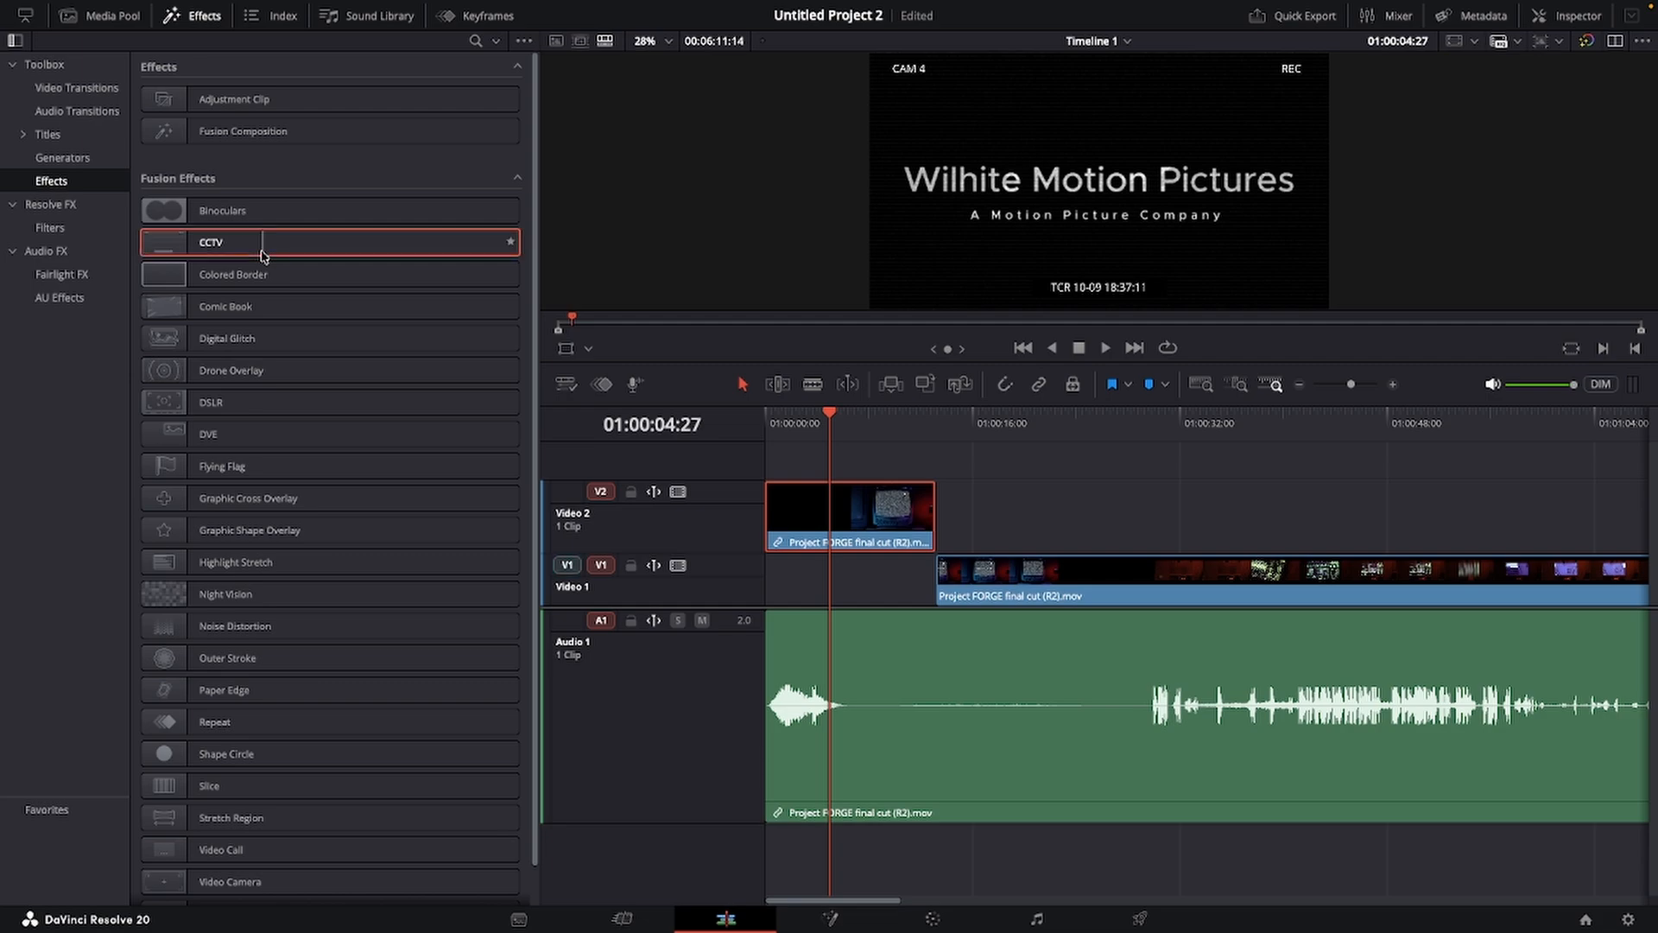
{"action": "left_click_drag", "start_coordinate": [264, 255], "coordinate": [852, 513]}
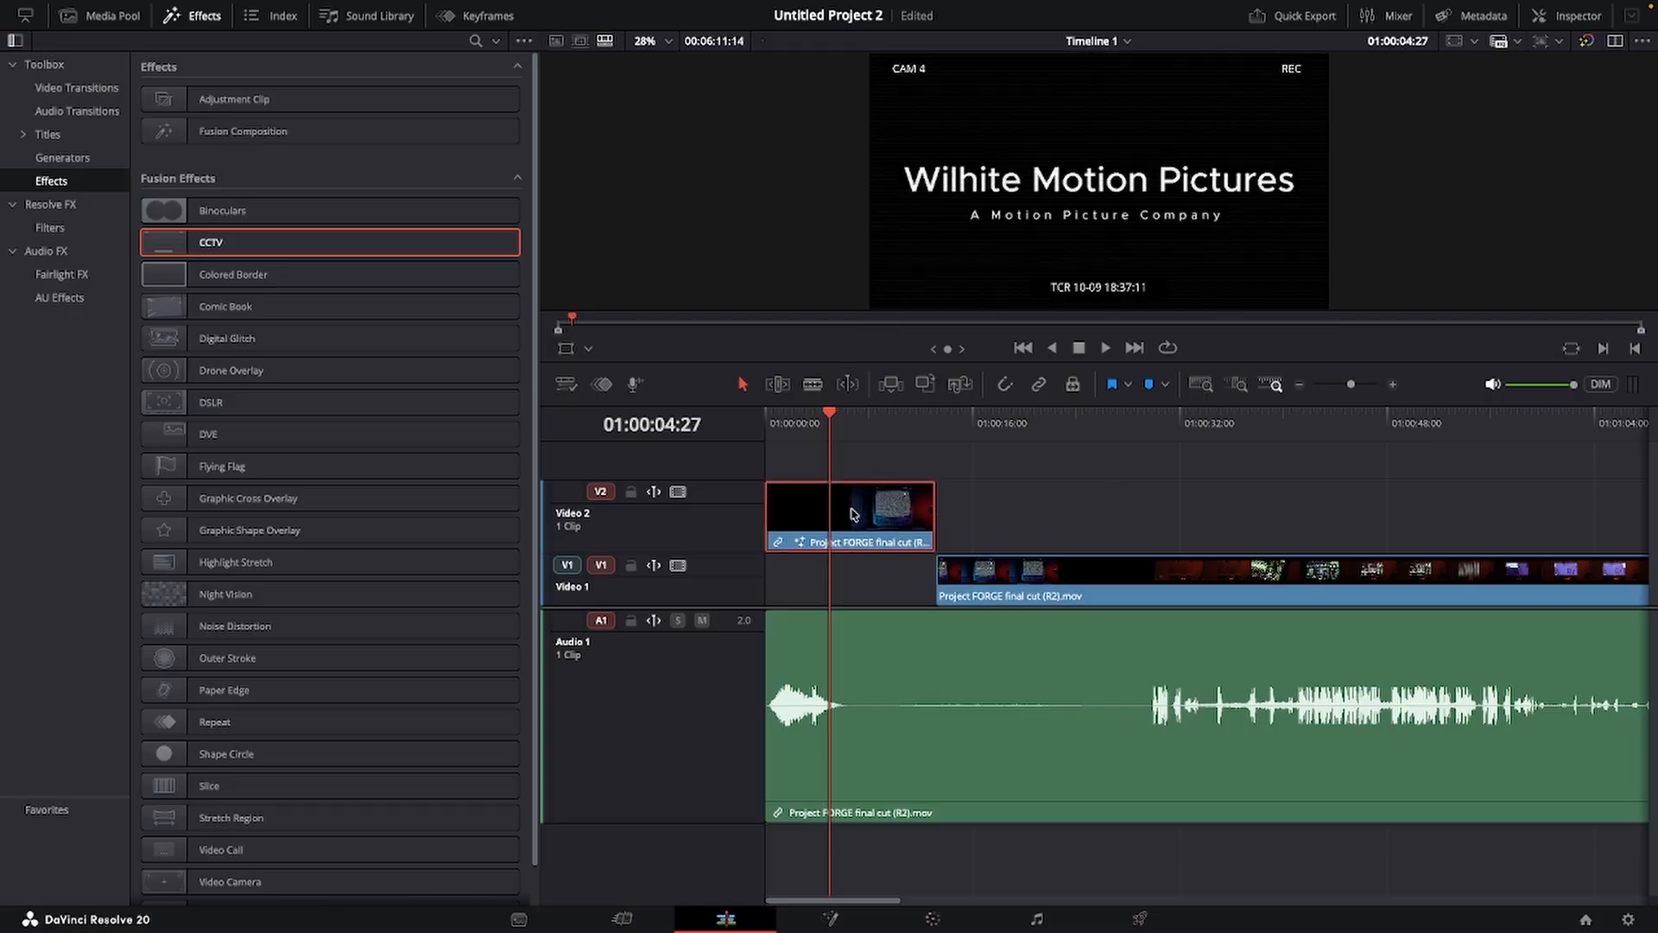
{"action": "key", "text": "ctrl+s"}
Play the timeline from its start to about 01:00:03:22 to preview the CCTV effect.
{"action": "key", "text": "j"}
{"action": "key", "text": "j"}
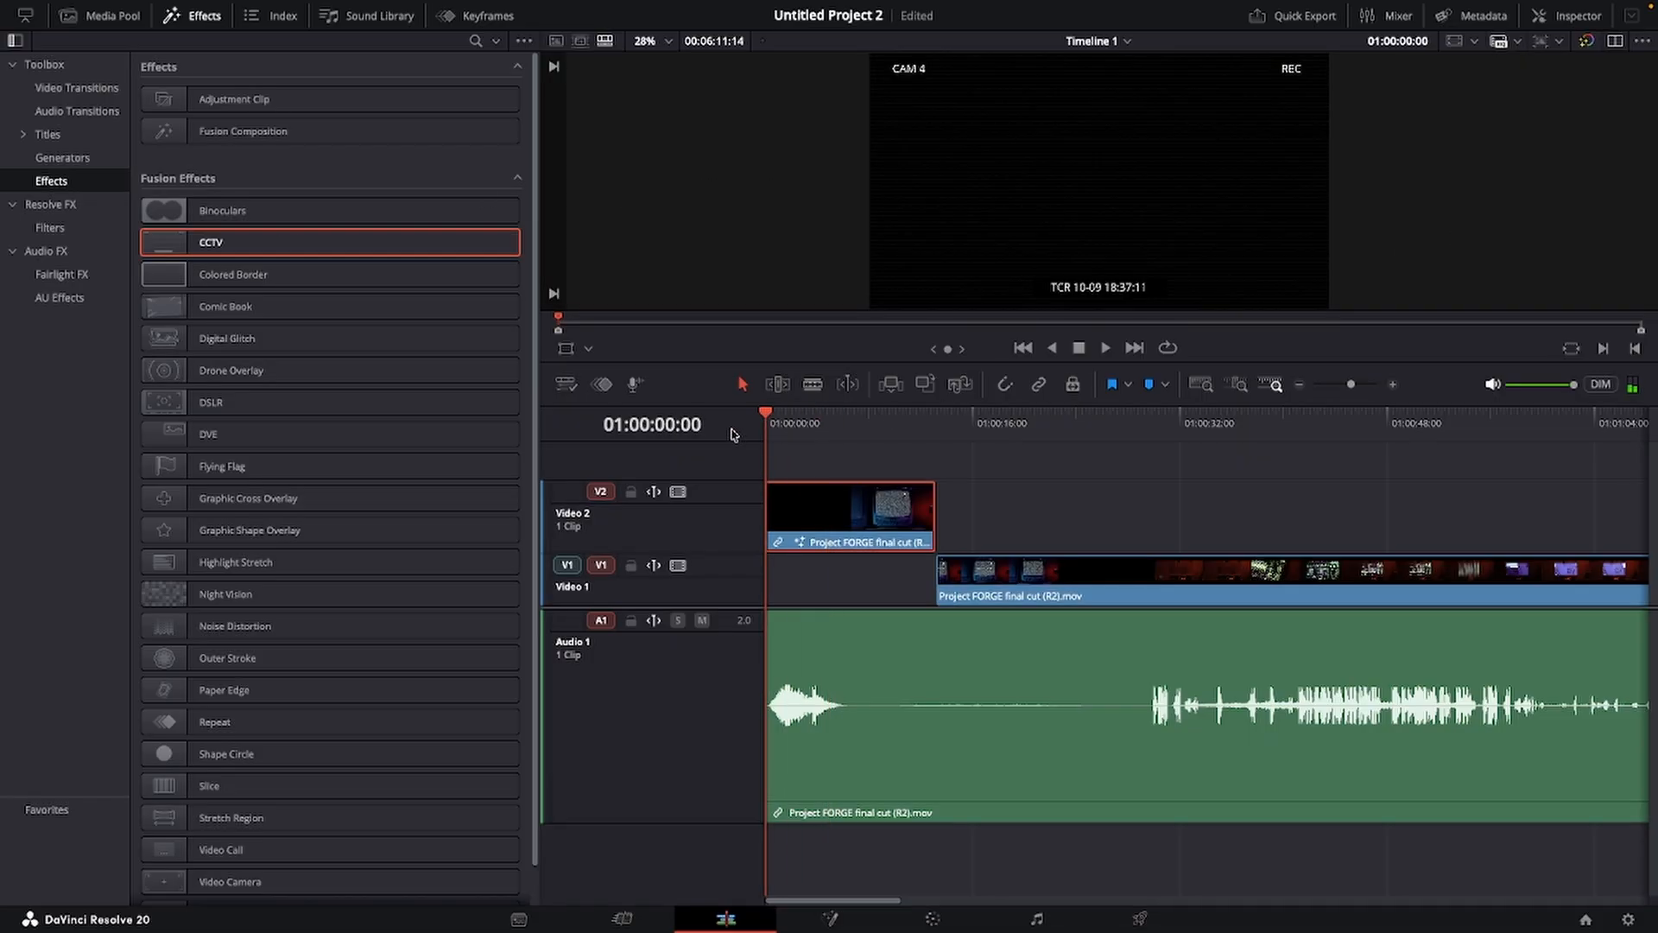
{"action": "key", "text": "l"}
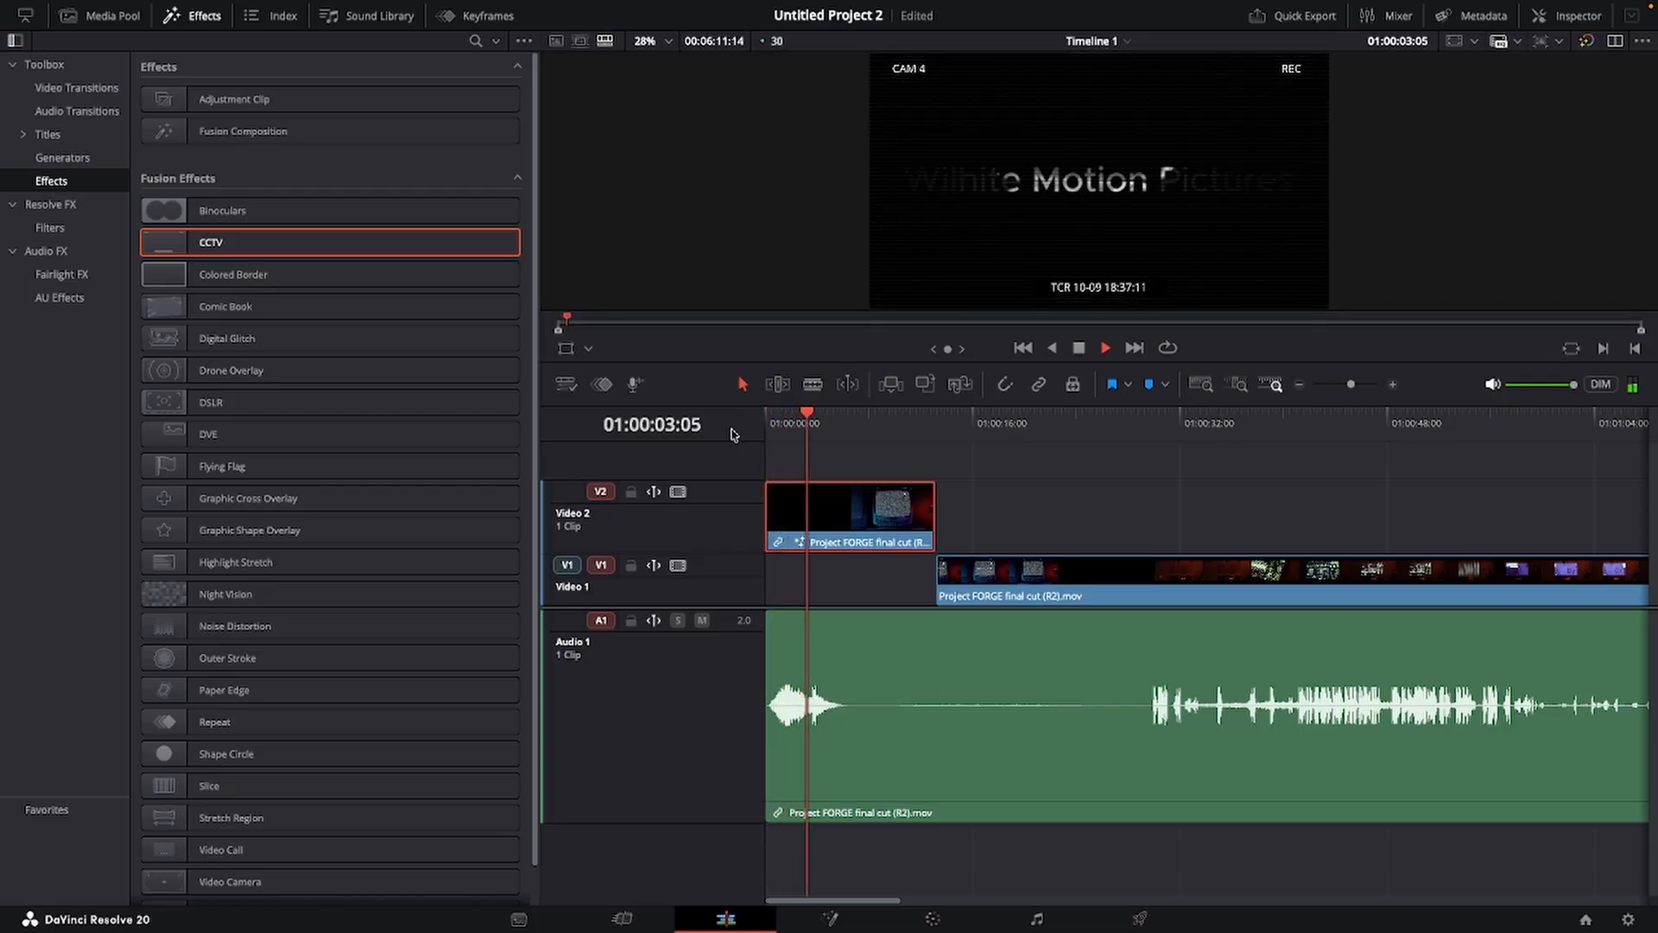
{"action": "key", "text": "space"}
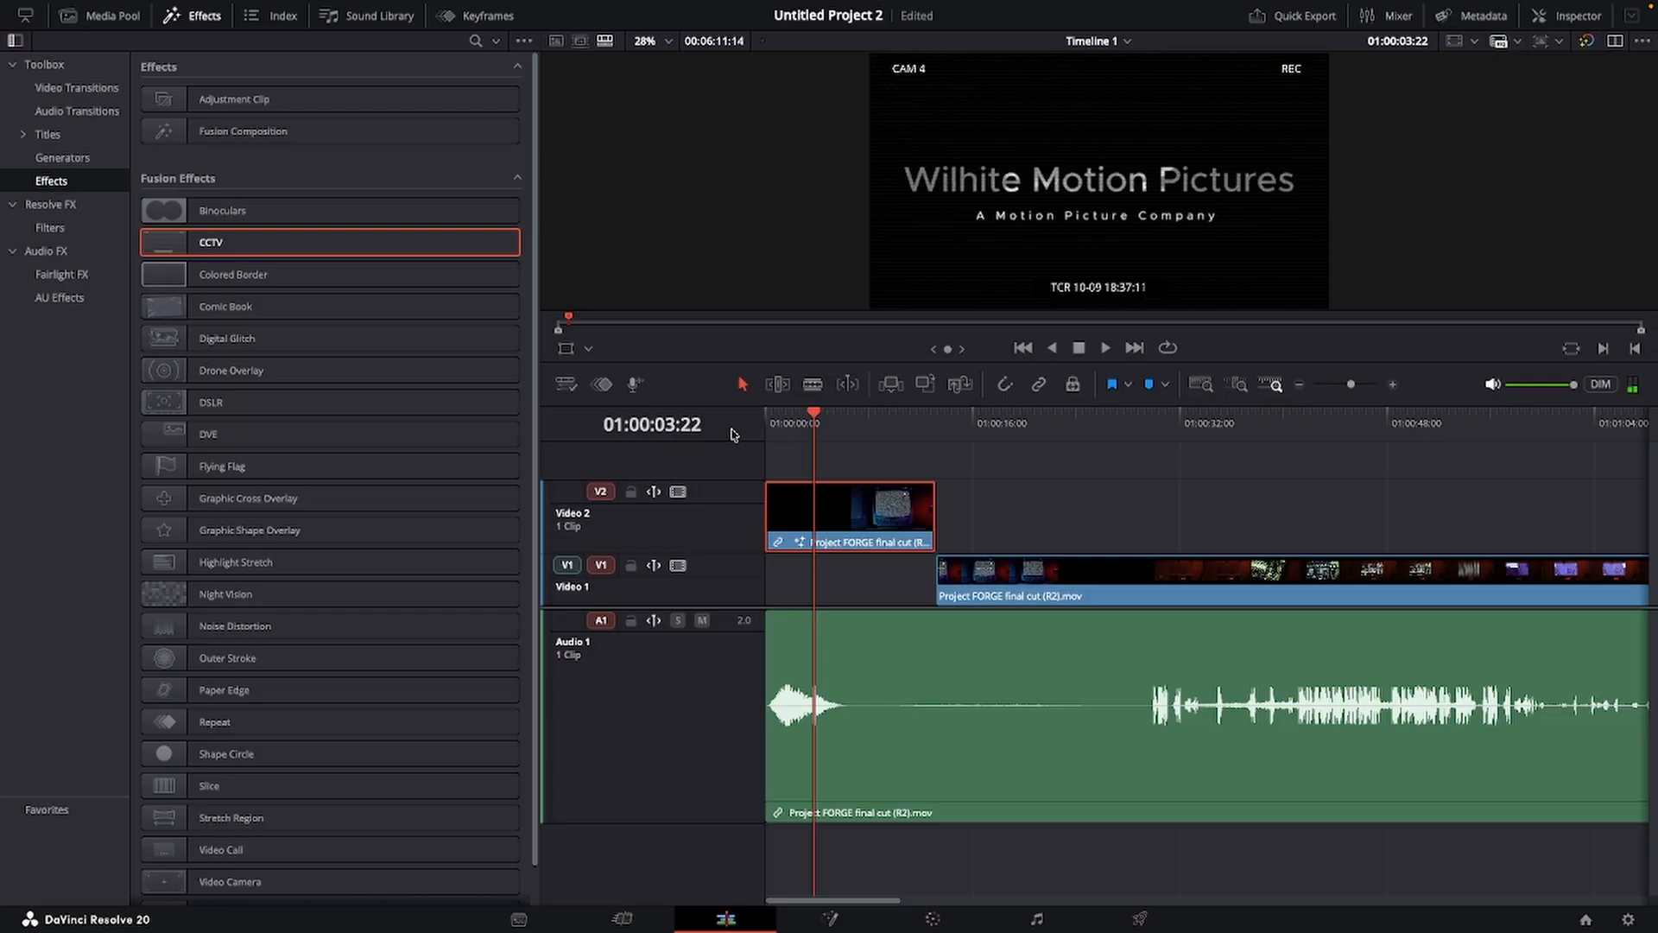
Undo the CCTV effect, move the Video 2 clip back to the start of Video 1 and save the project.
{"action": "key", "text": "ctrl+z"}
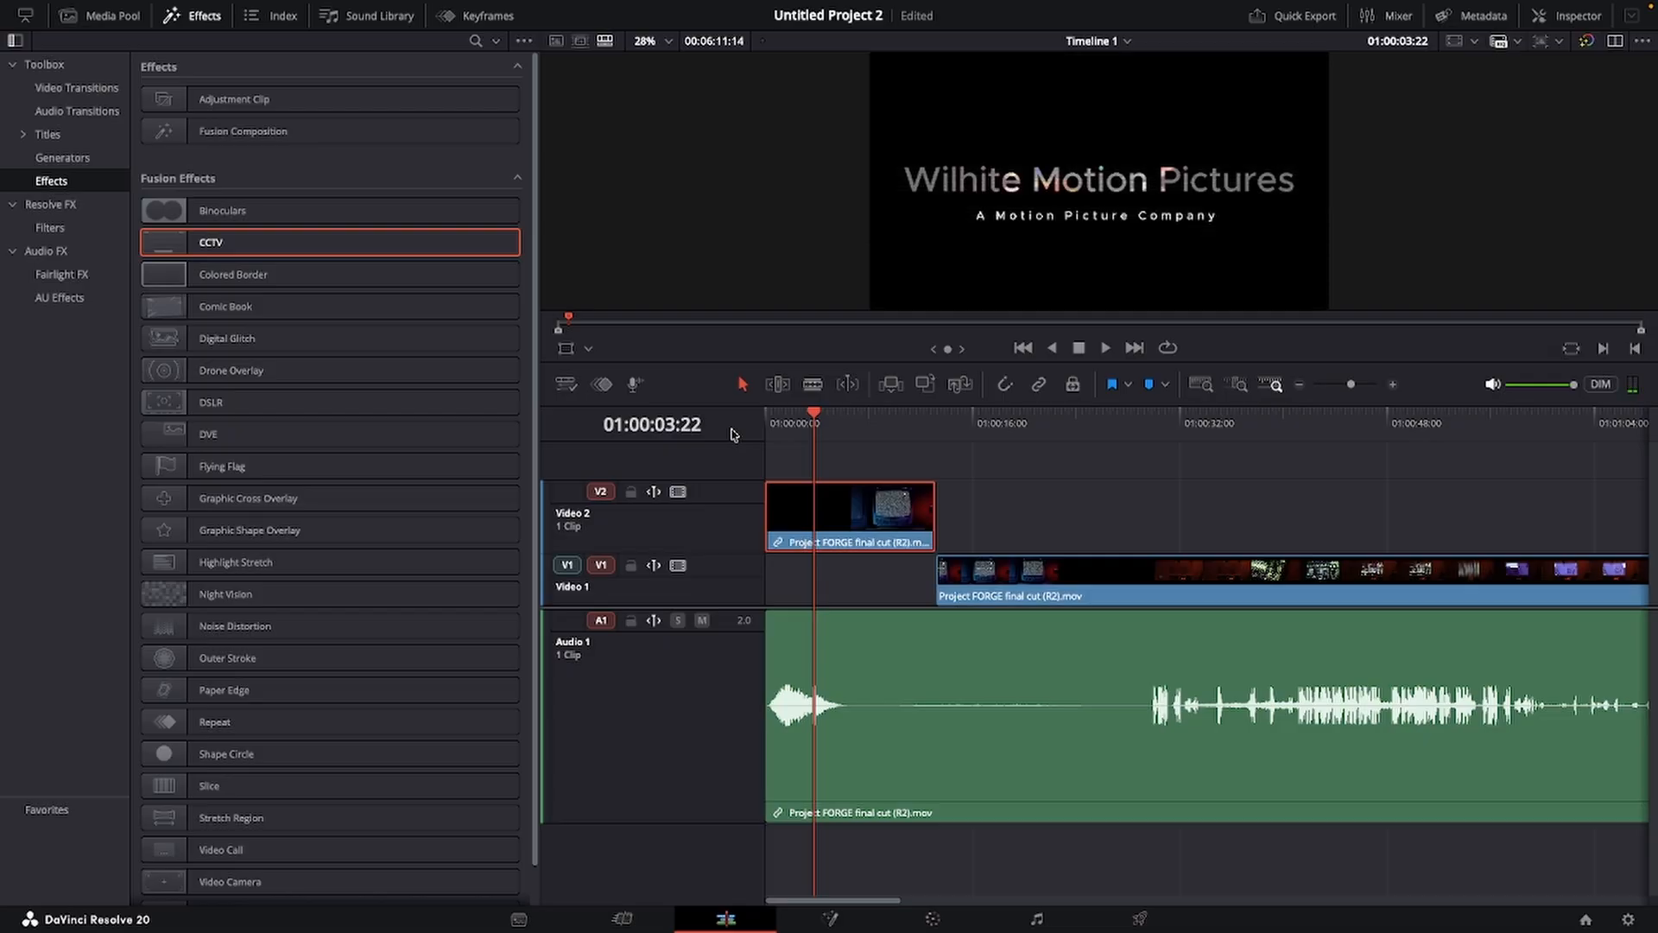
{"action": "mouse_move", "coordinate": [813, 415]}
{"action": "left_mouse_down"}
{"action": "mouse_move", "coordinate": [707, 420]}
{"action": "mouse_move", "coordinate": [805, 419]}
{"action": "left_mouse_up"}
{"action": "left_click", "coordinate": [194, 15]}
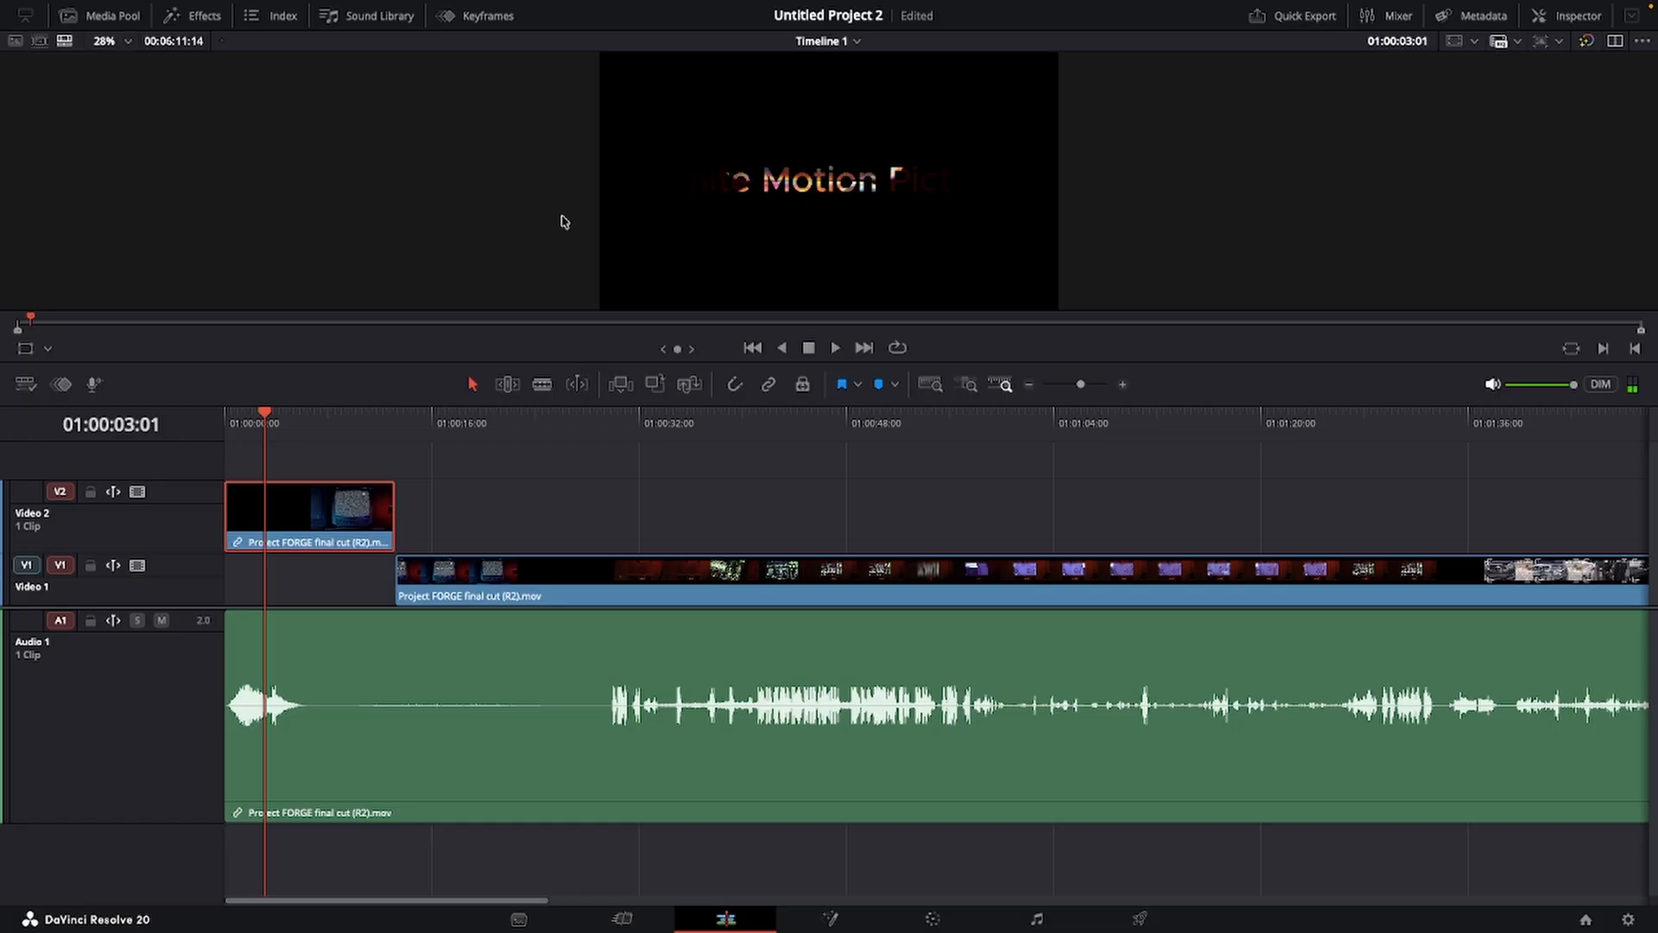
{"action": "left_click_drag", "start_coordinate": [282, 536], "coordinate": [280, 594]}
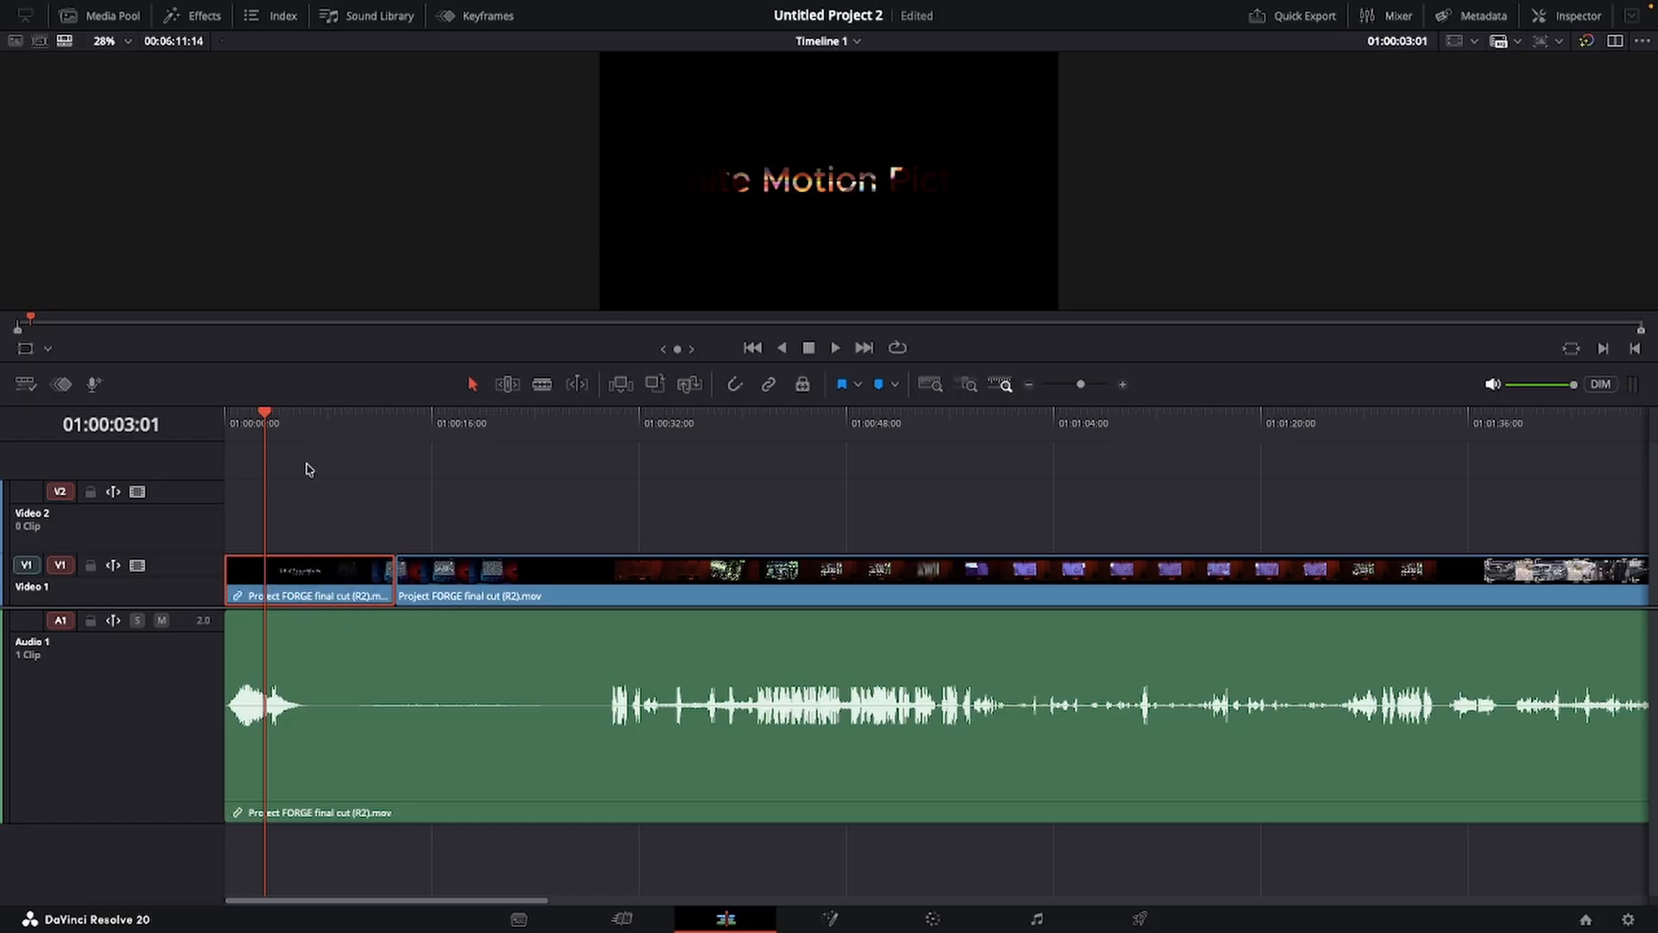
{"action": "key", "text": "ctrl+s"}
Search the Sound Library for "car" and add Car Door Close x4.M on a new Audio 2 track at about 01:00:16:15.
{"action": "left_click", "coordinate": [343, 17]}
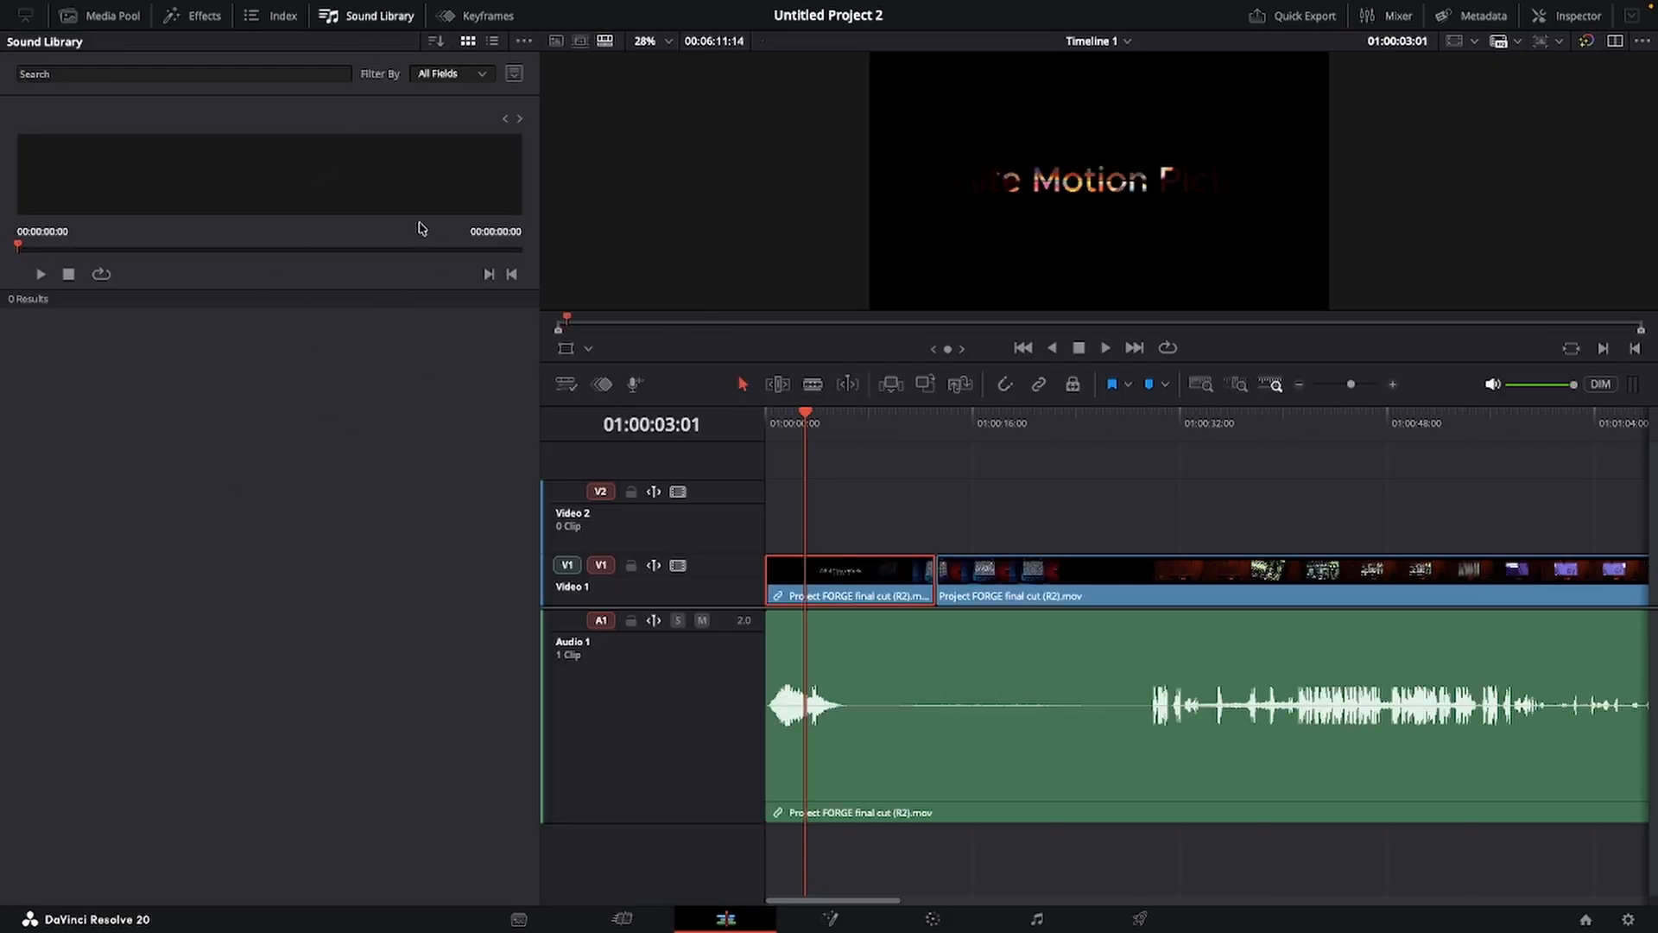
{"action": "left_click", "coordinate": [26, 73]}
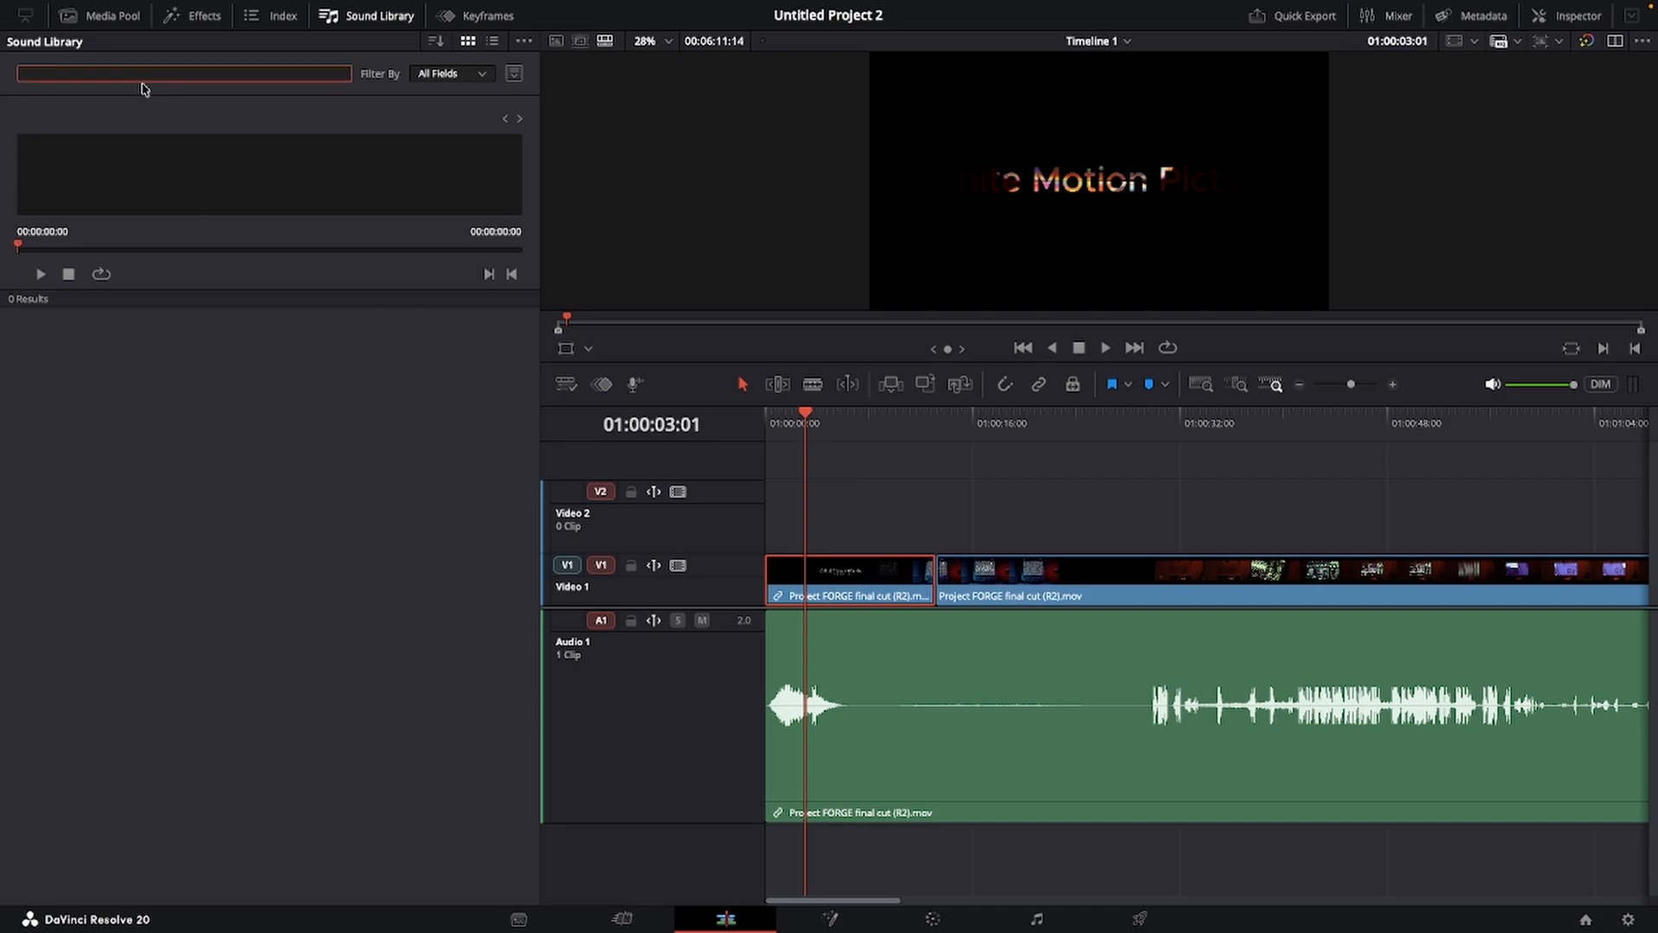
{"action": "type", "text": "car"}
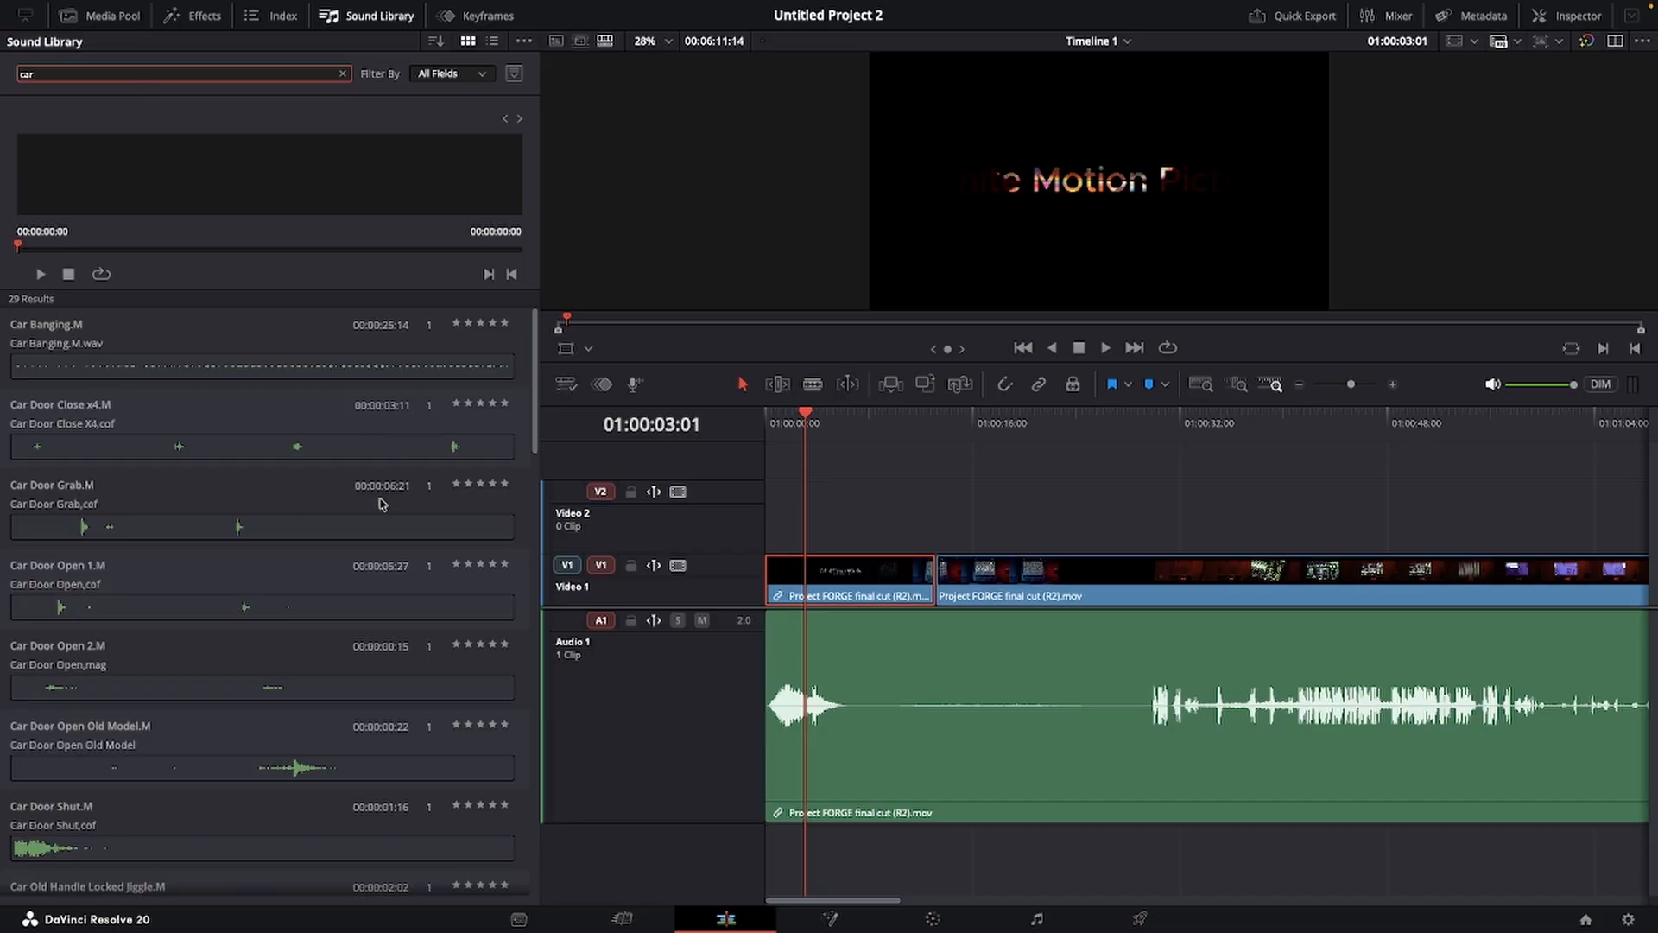
{"action": "scroll", "coordinate": [281, 625], "scroll_direction": "down", "scroll_amount": 5}
{"action": "scroll", "coordinate": [280, 626], "scroll_direction": "down", "scroll_amount": 12}
{"action": "scroll", "coordinate": [258, 585], "scroll_direction": "up", "scroll_amount": 14}
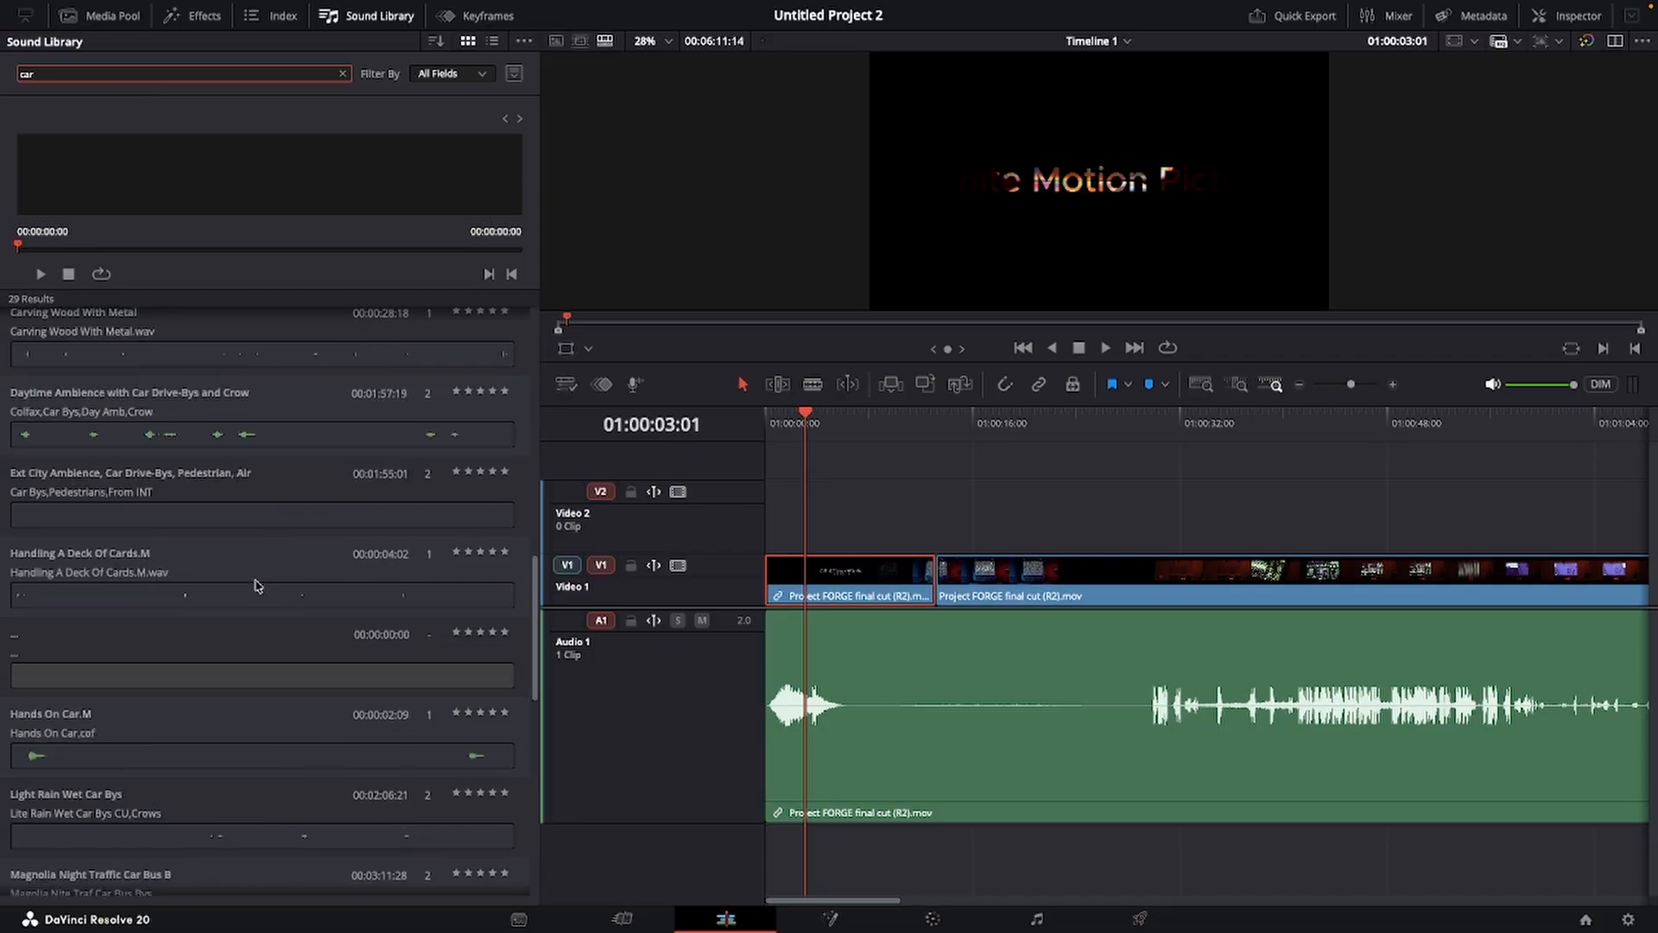
{"action": "scroll", "coordinate": [257, 581], "scroll_direction": "up", "scroll_amount": 5}
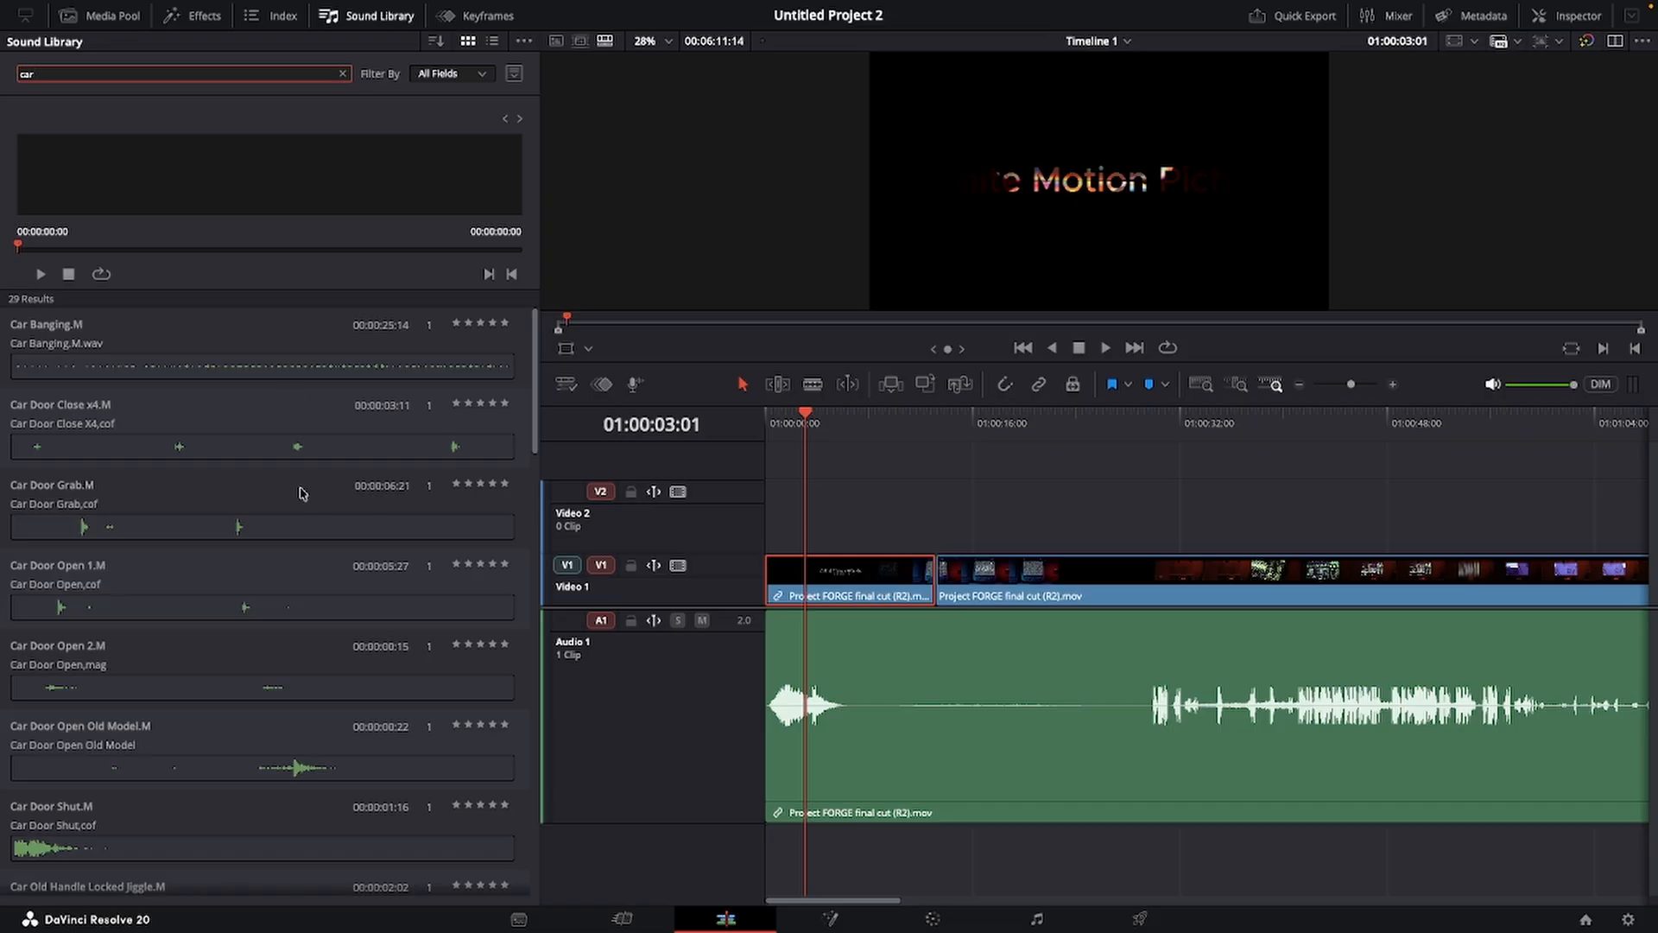
{"action": "left_click_drag", "start_coordinate": [54, 456], "coordinate": [989, 844]}
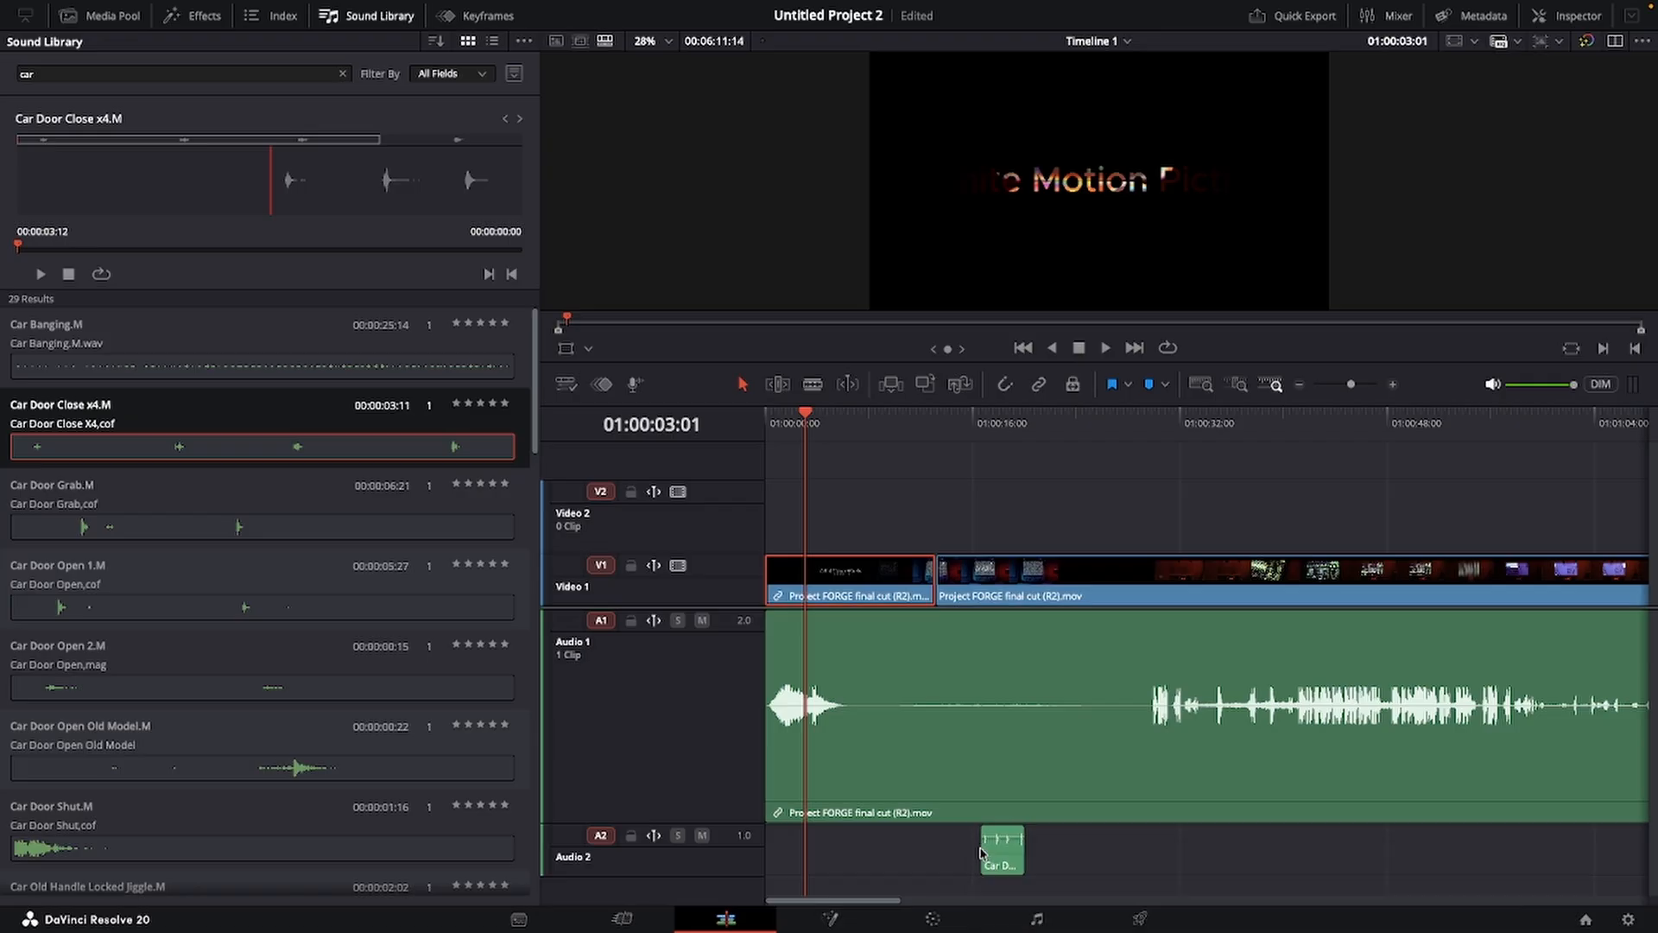
Mute the Audio 1 track and move the playhead to 01:00:06:15.
{"action": "left_click", "coordinate": [809, 416]}
{"action": "left_click_drag", "start_coordinate": [809, 417], "coordinate": [851, 415]}
{"action": "left_click", "coordinate": [702, 622]}
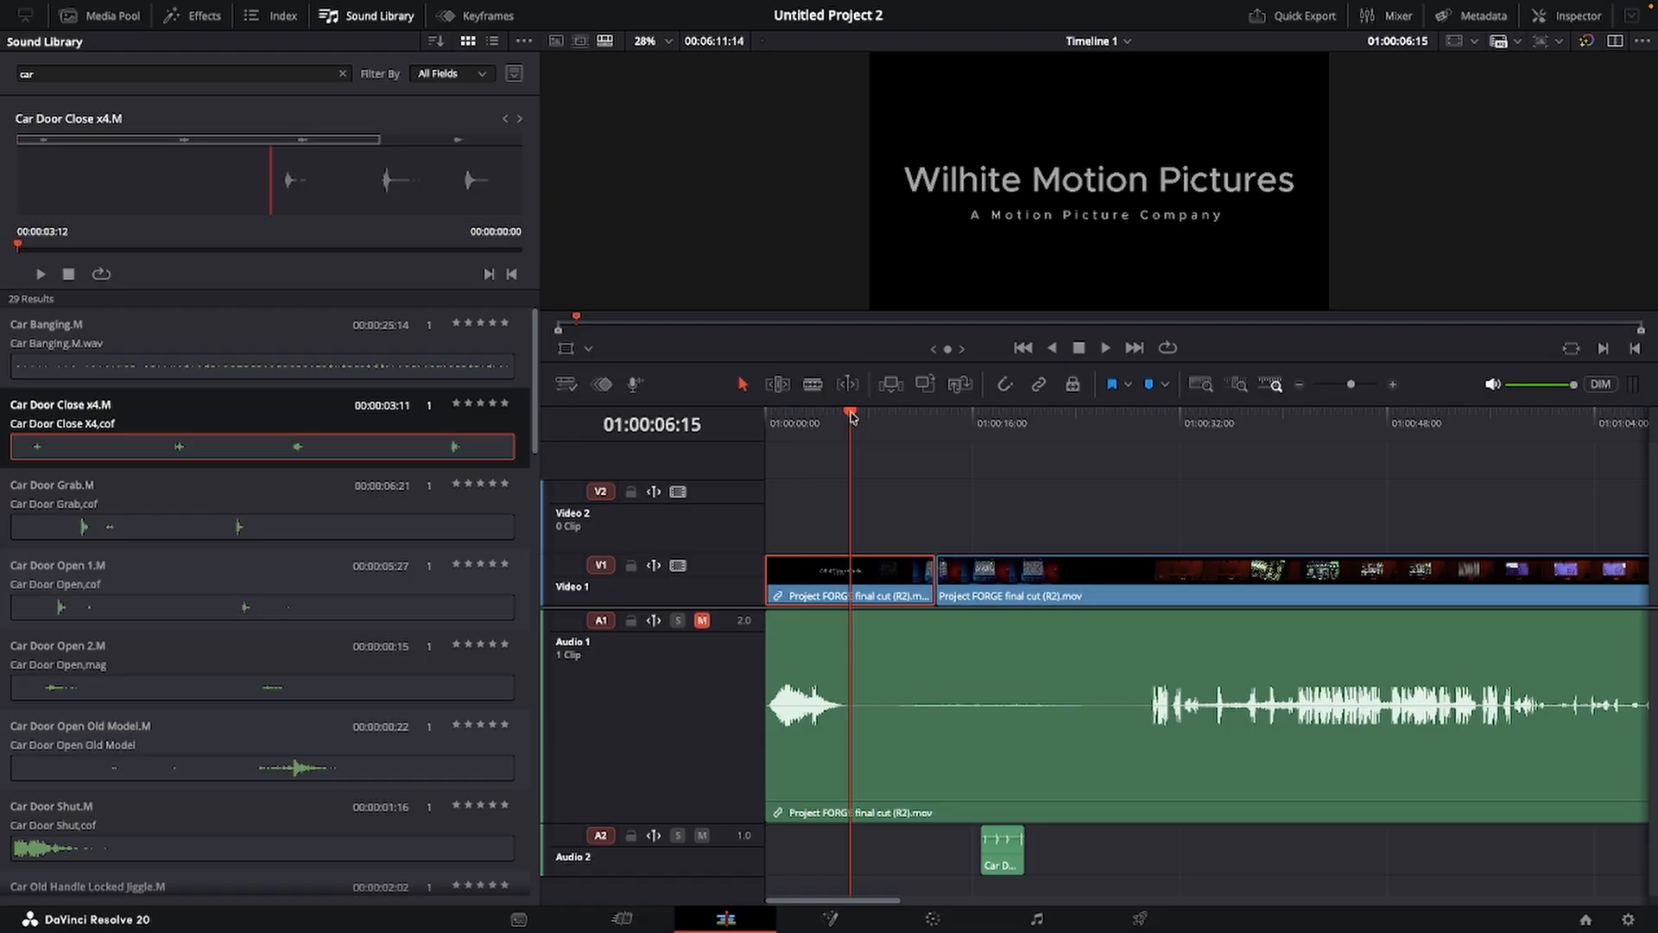
Play the timeline across the Car Door Close clip on Audio 2 and return the playhead to 01:00:00:00.
{"action": "left_click_drag", "start_coordinate": [853, 424], "coordinate": [982, 418]}
{"action": "key", "text": "space"}
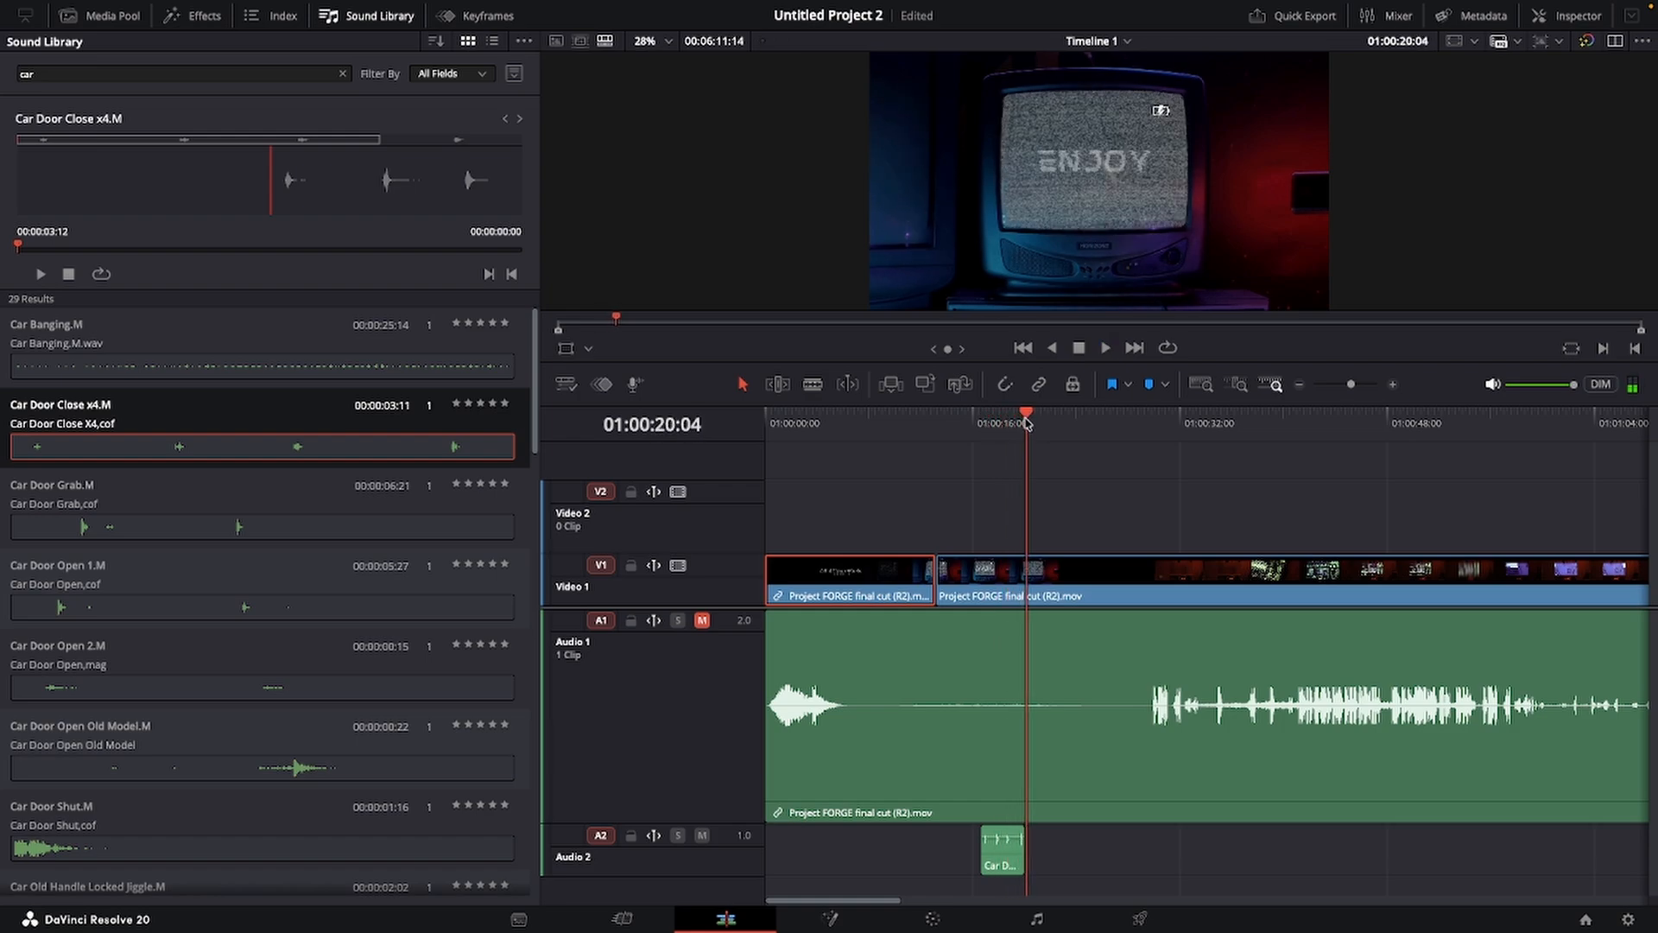
{"action": "left_click_drag", "start_coordinate": [1026, 419], "coordinate": [743, 521]}
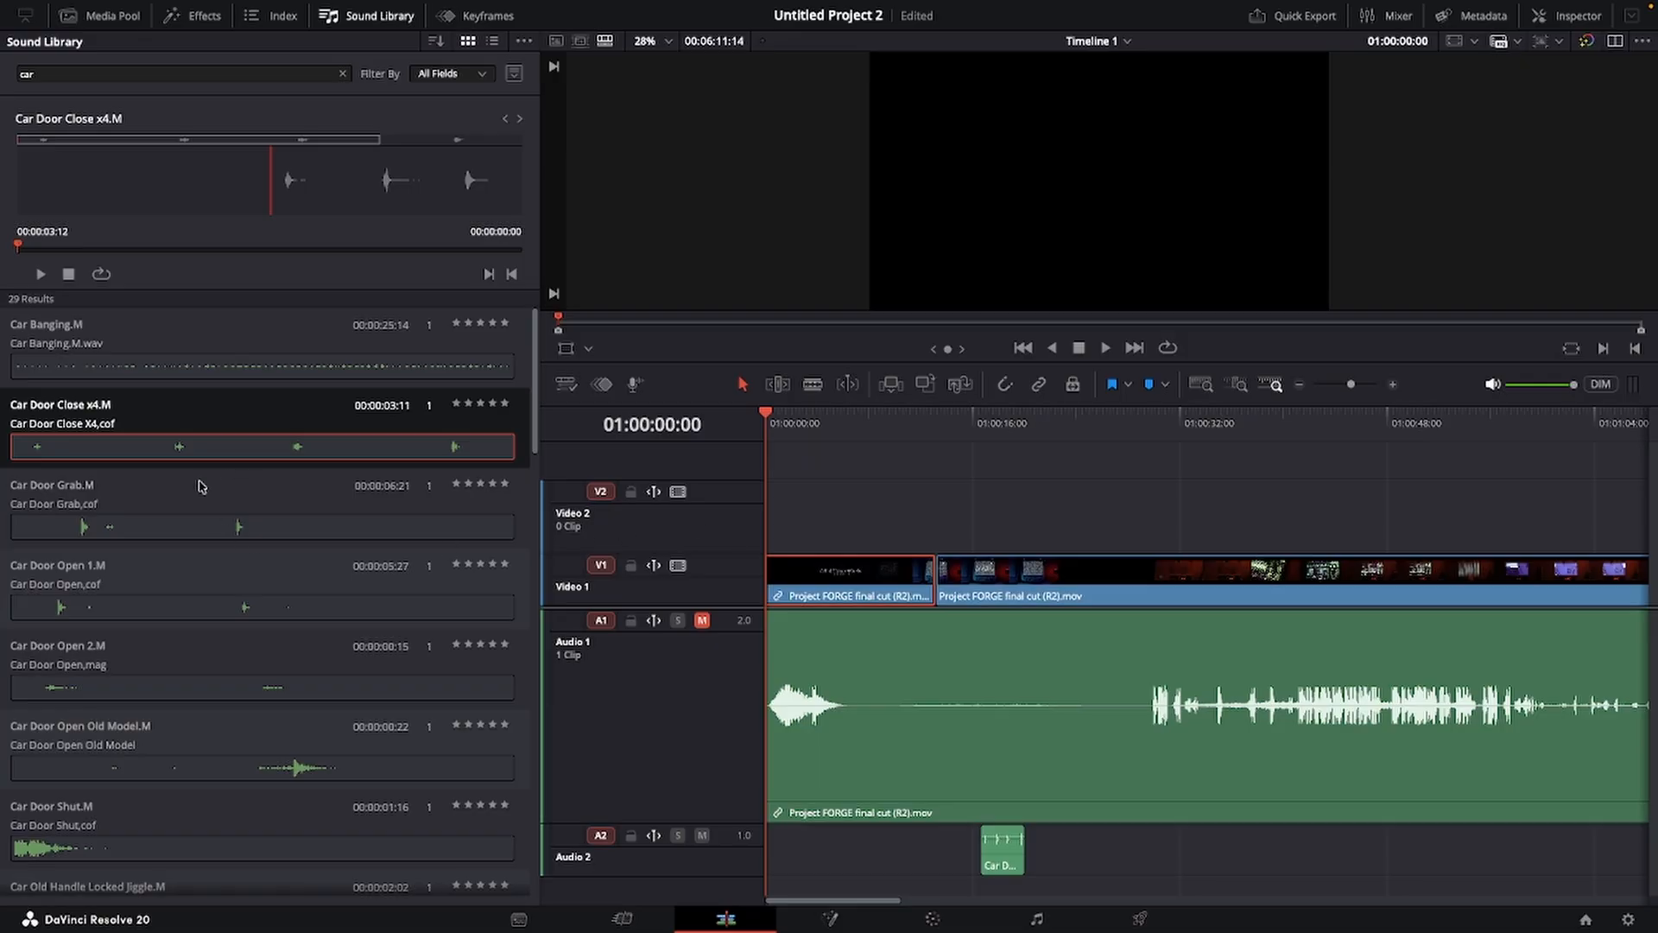
Preview the Car Door Grab.M sound in the Sound Library, scrub through its waveform, and close the library.
{"action": "left_click", "coordinate": [192, 344]}
{"action": "left_click", "coordinate": [223, 530]}
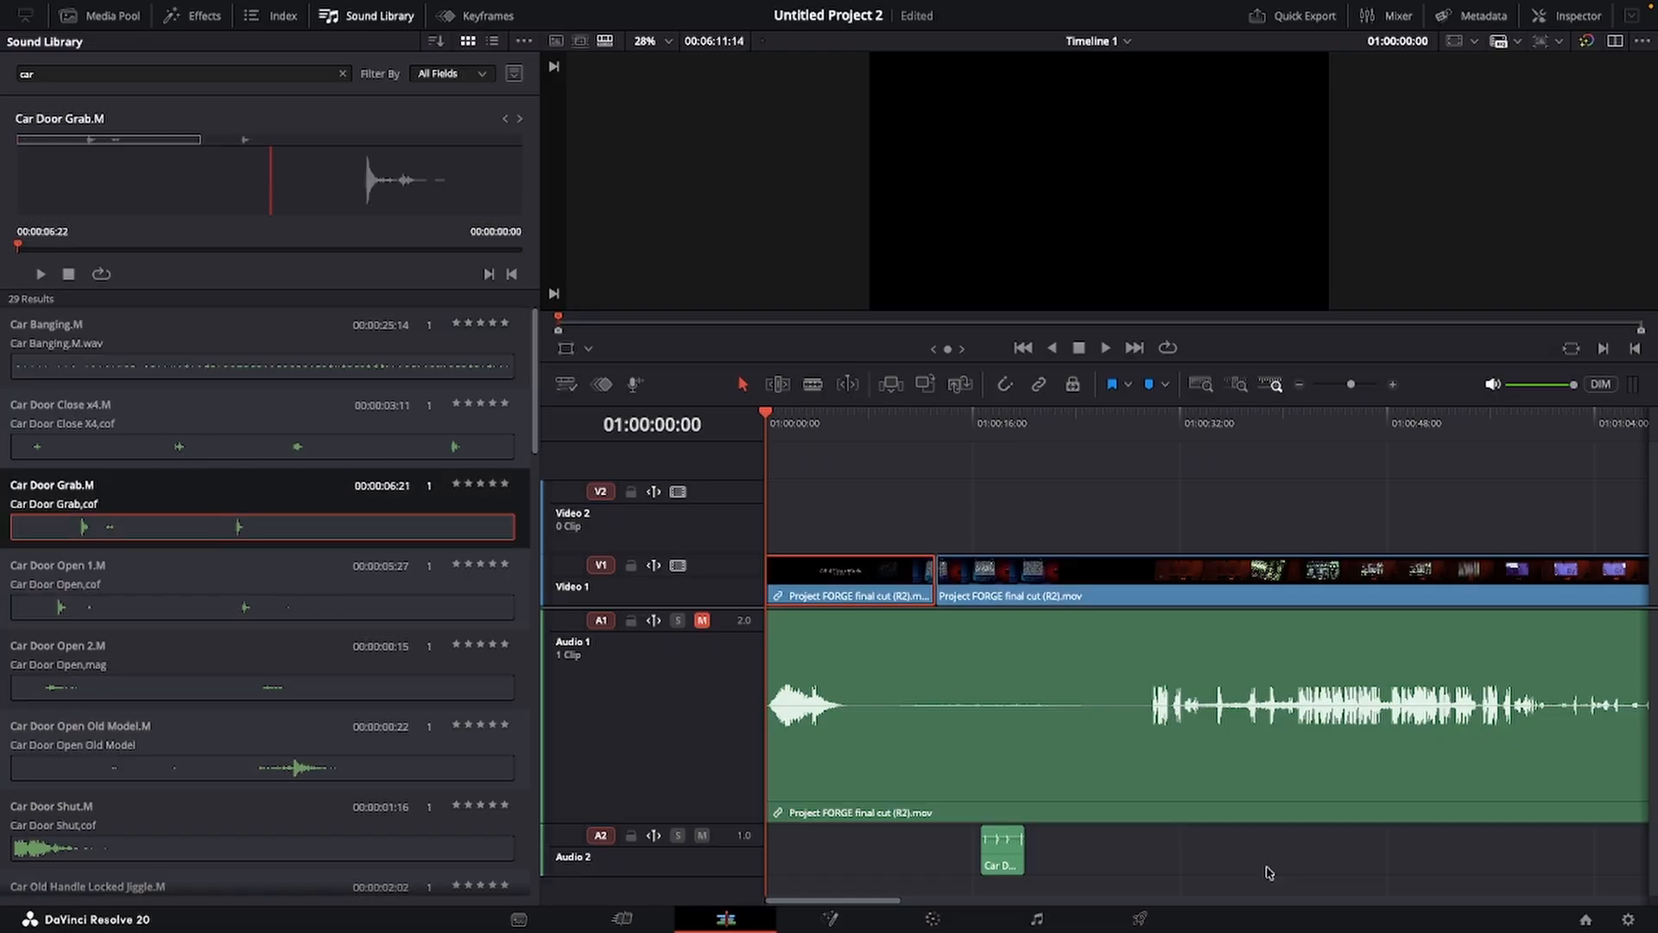
{"action": "left_click", "coordinate": [41, 274]}
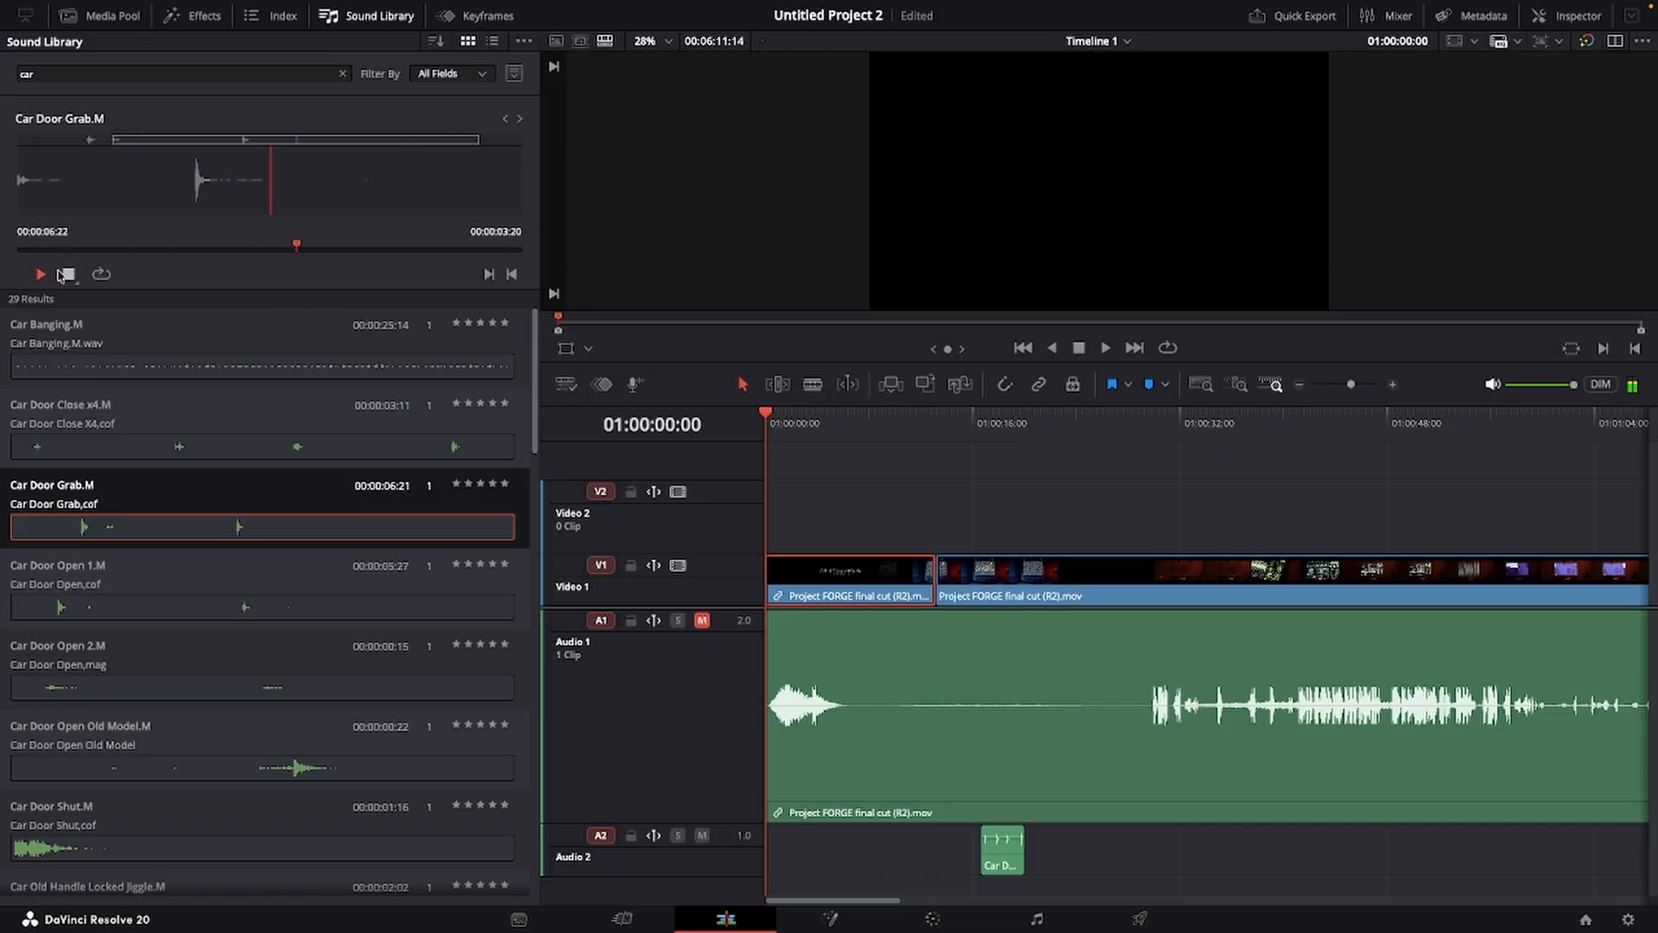
{"action": "left_click", "coordinate": [65, 275]}
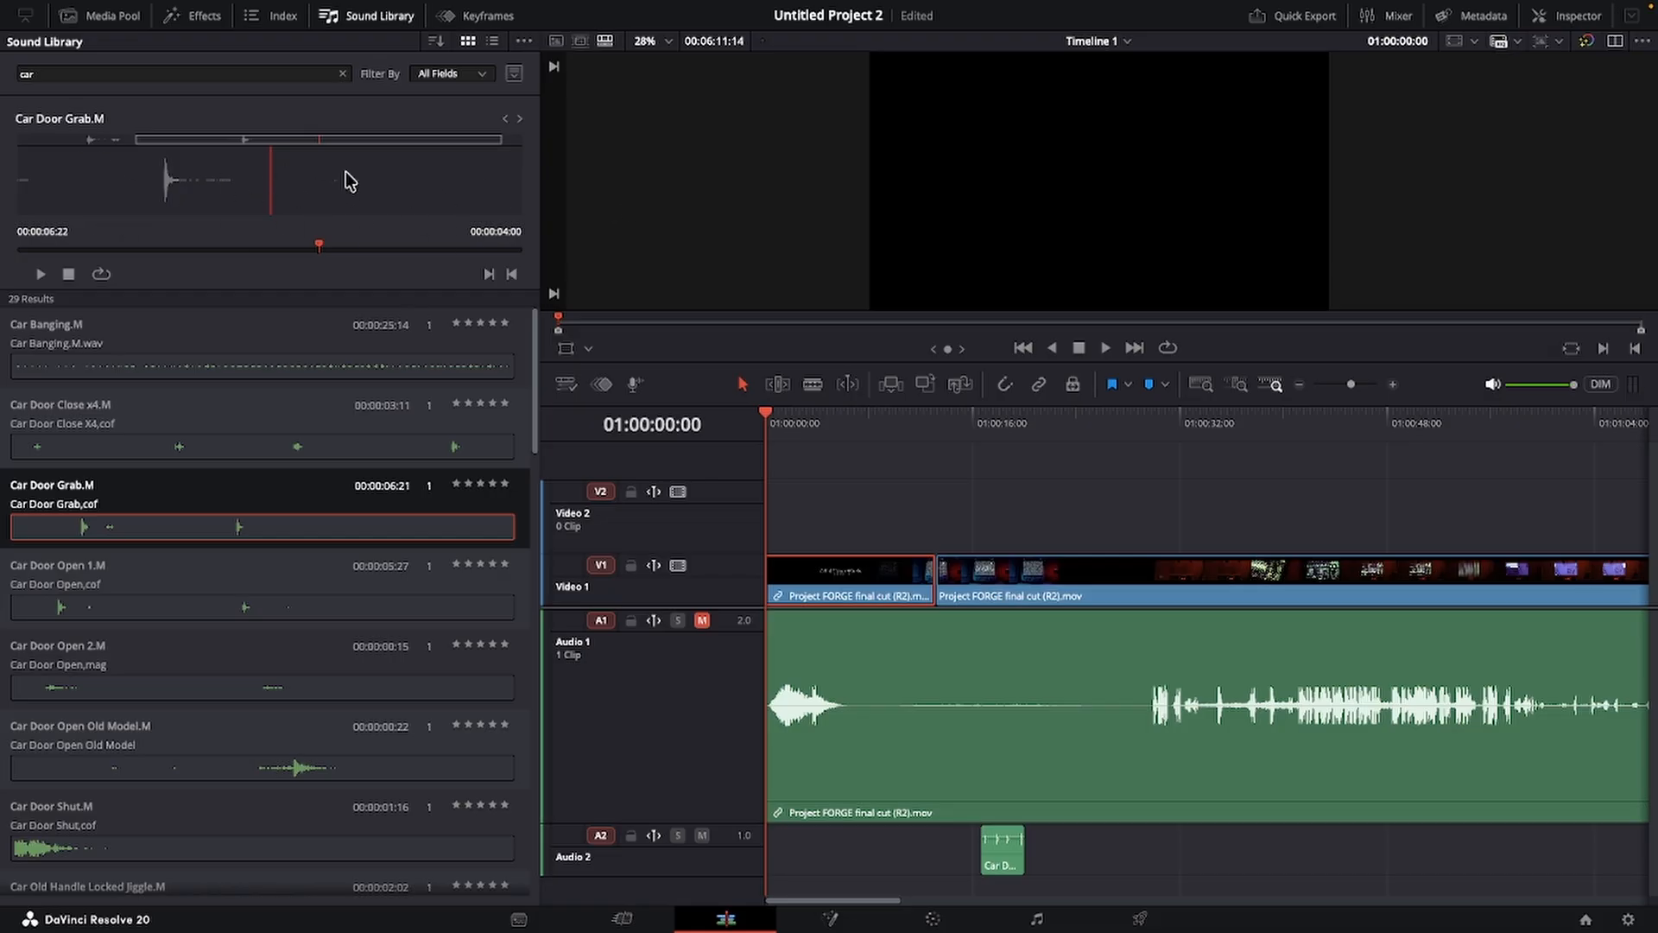
{"action": "left_click", "coordinate": [197, 142]}
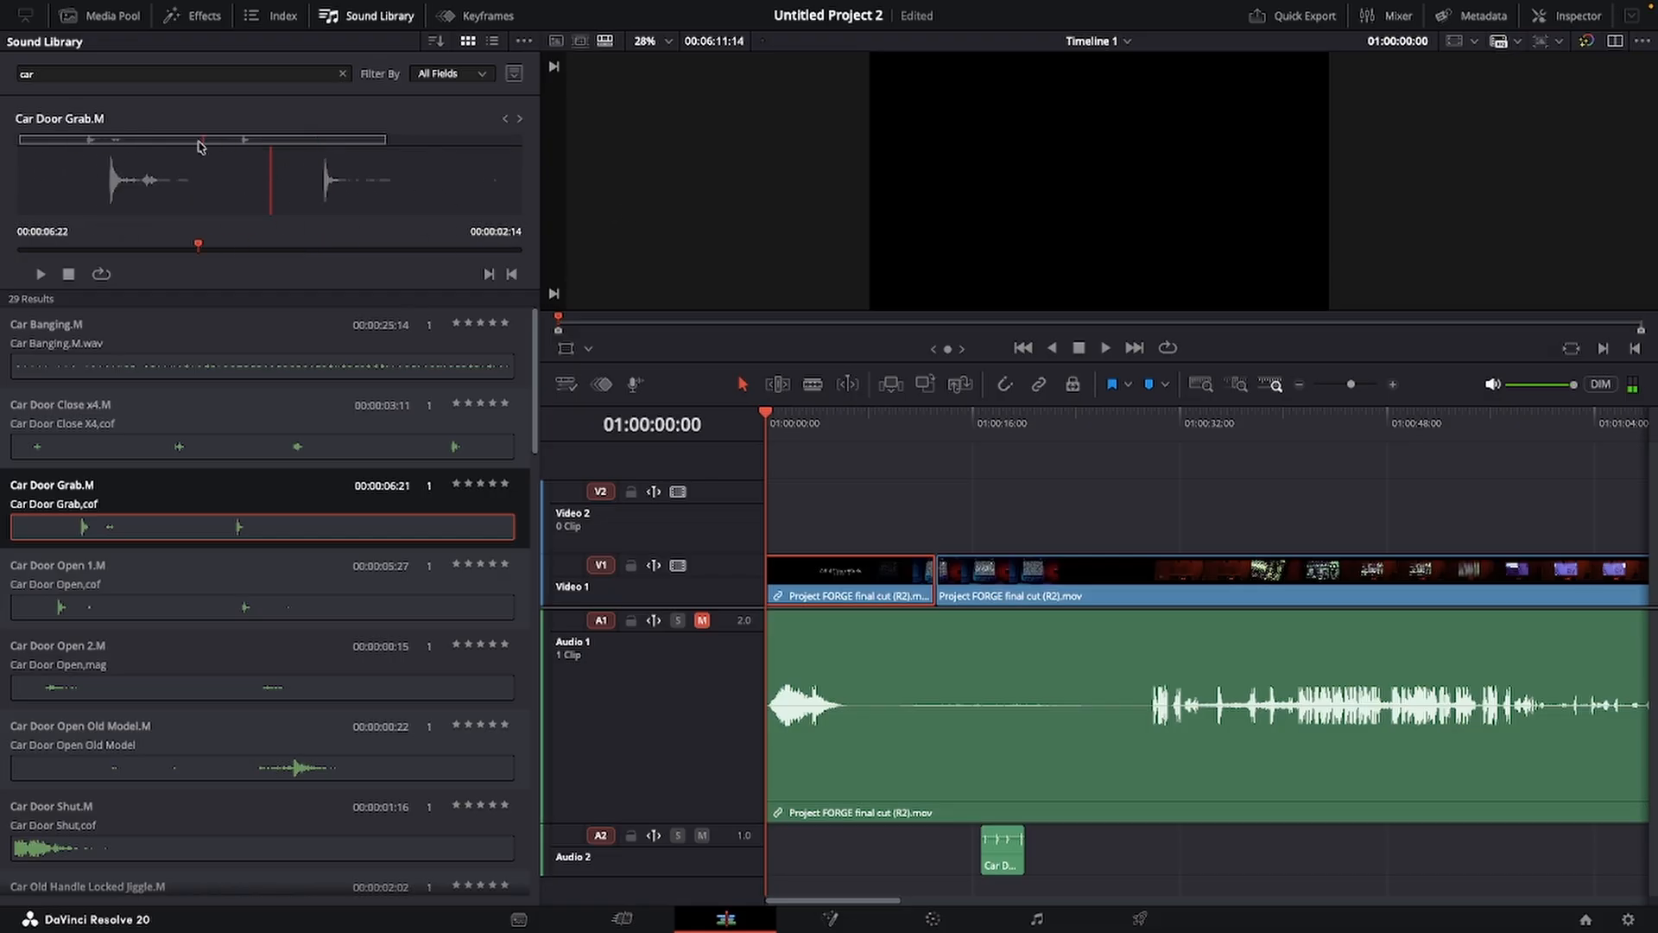
{"action": "left_click_drag", "start_coordinate": [198, 141], "coordinate": [87, 163]}
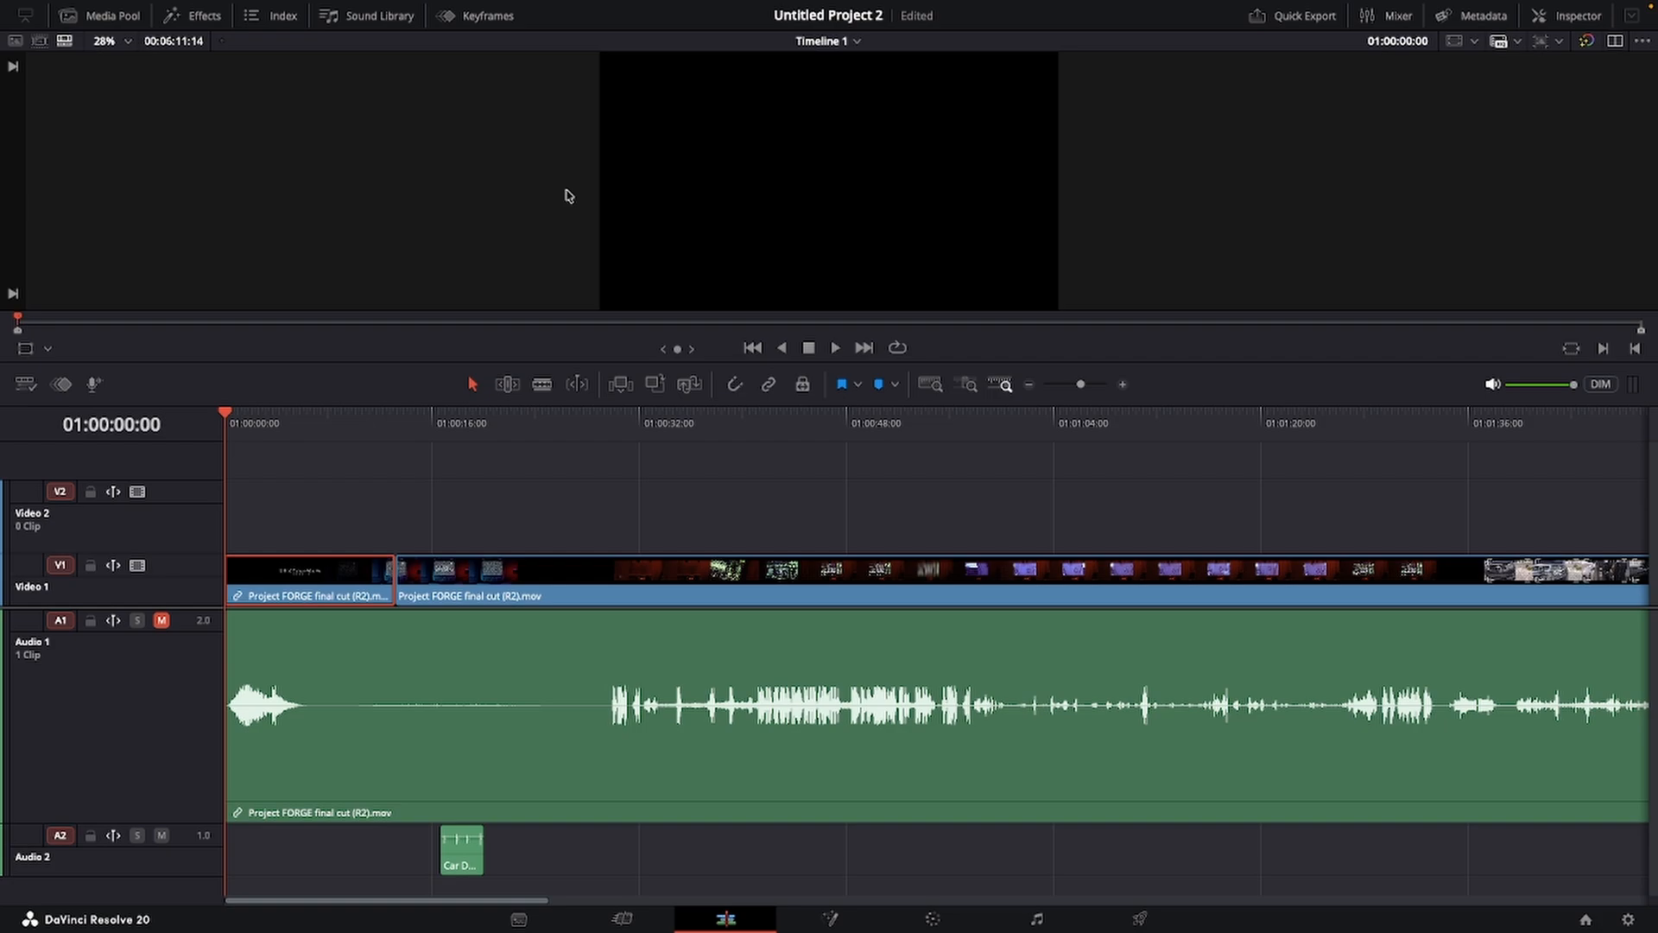
{"action": "key", "text": "XF86AudioLowerVolume"}
{"action": "key", "text": "XF86AudioLowerVolume"}
{"action": "left_click", "coordinate": [497, 502]}
{"action": "key", "text": "XF86AudioLowerVolume"}
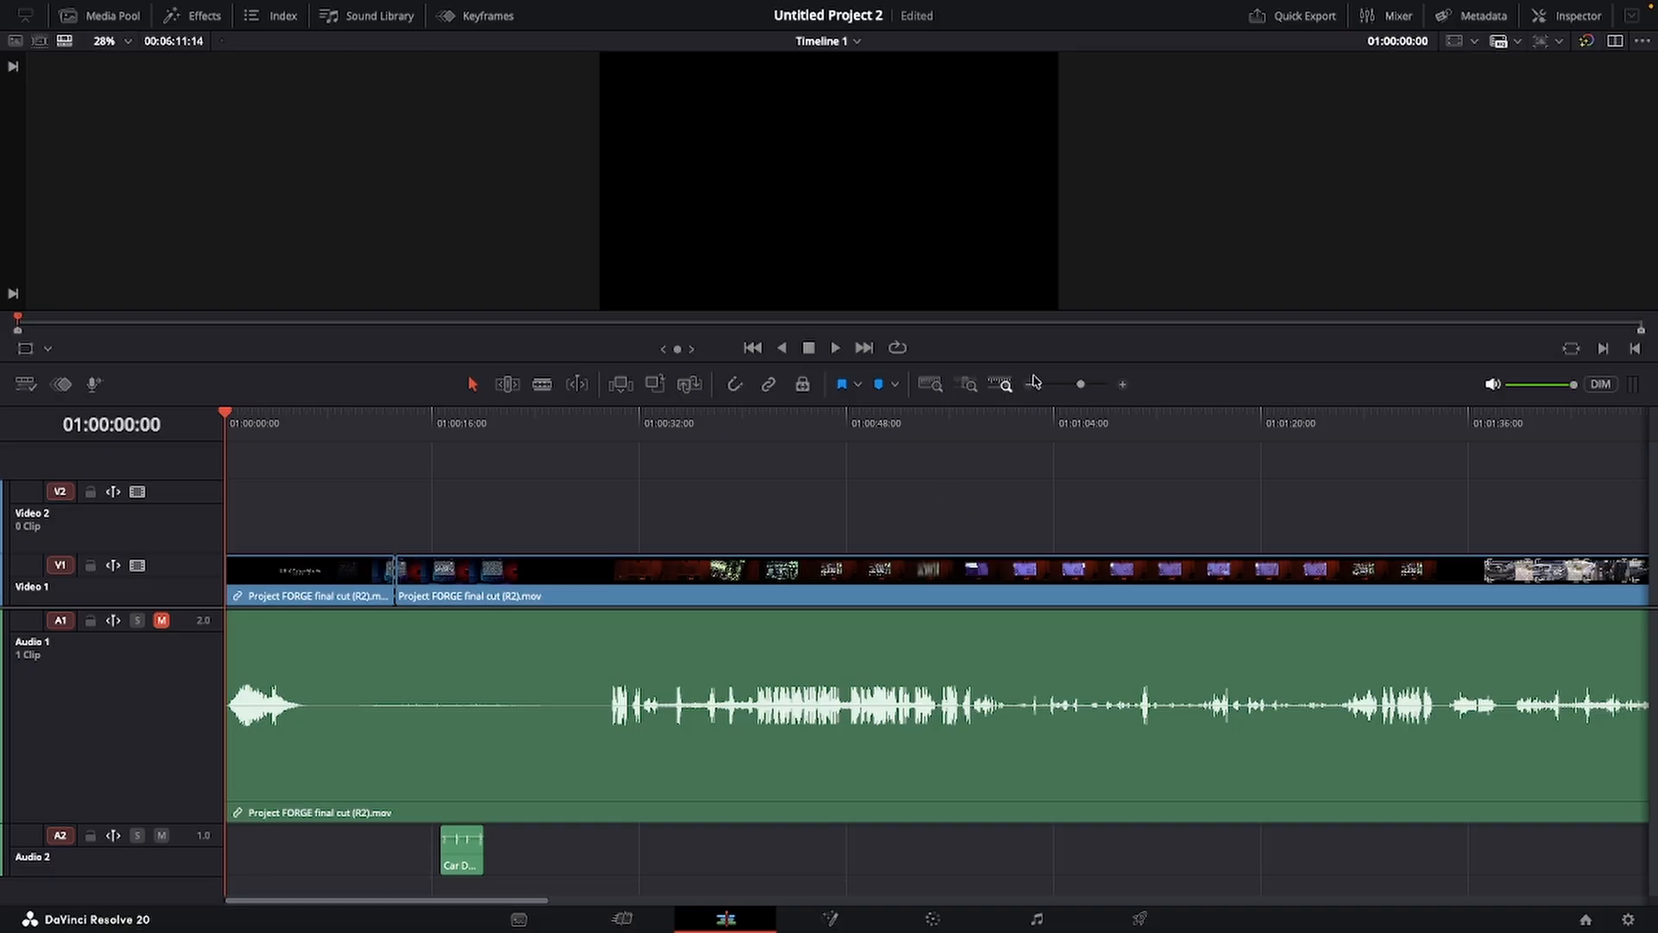
Zoom the timeline in to frame level, out to its widest view, and back to a medium level showing both Video 1 clips.
{"action": "left_click_drag", "start_coordinate": [1079, 390], "coordinate": [1184, 387]}
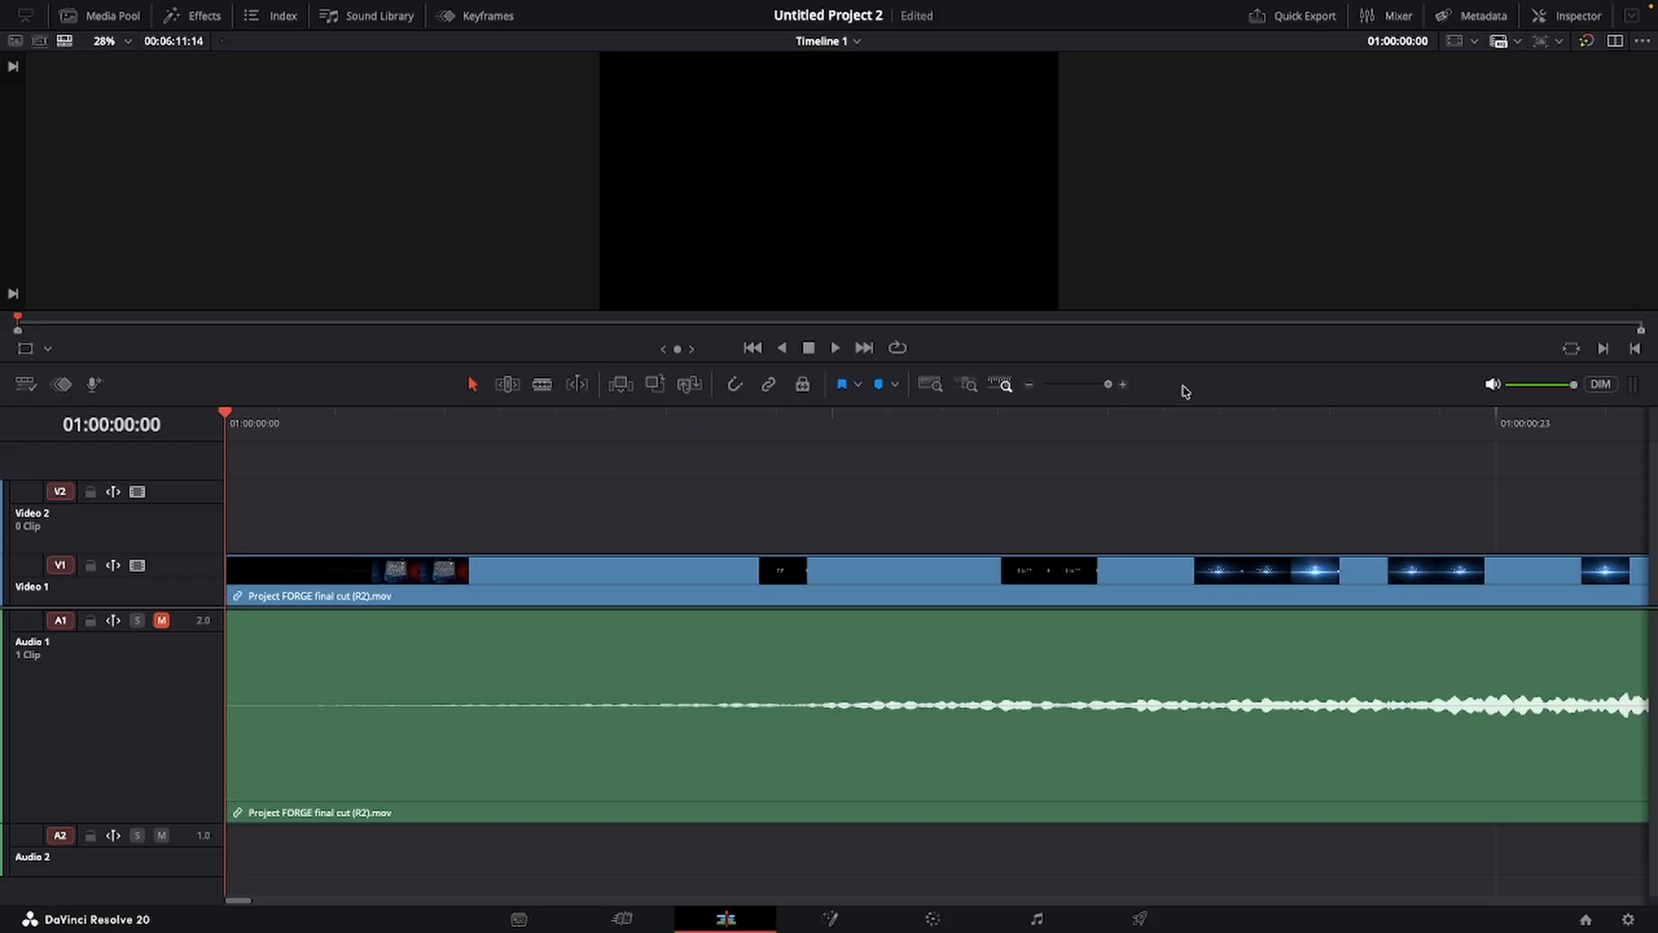
{"action": "left_click", "coordinate": [419, 644]}
{"action": "left_click_drag", "start_coordinate": [229, 414], "coordinate": [178, 596]}
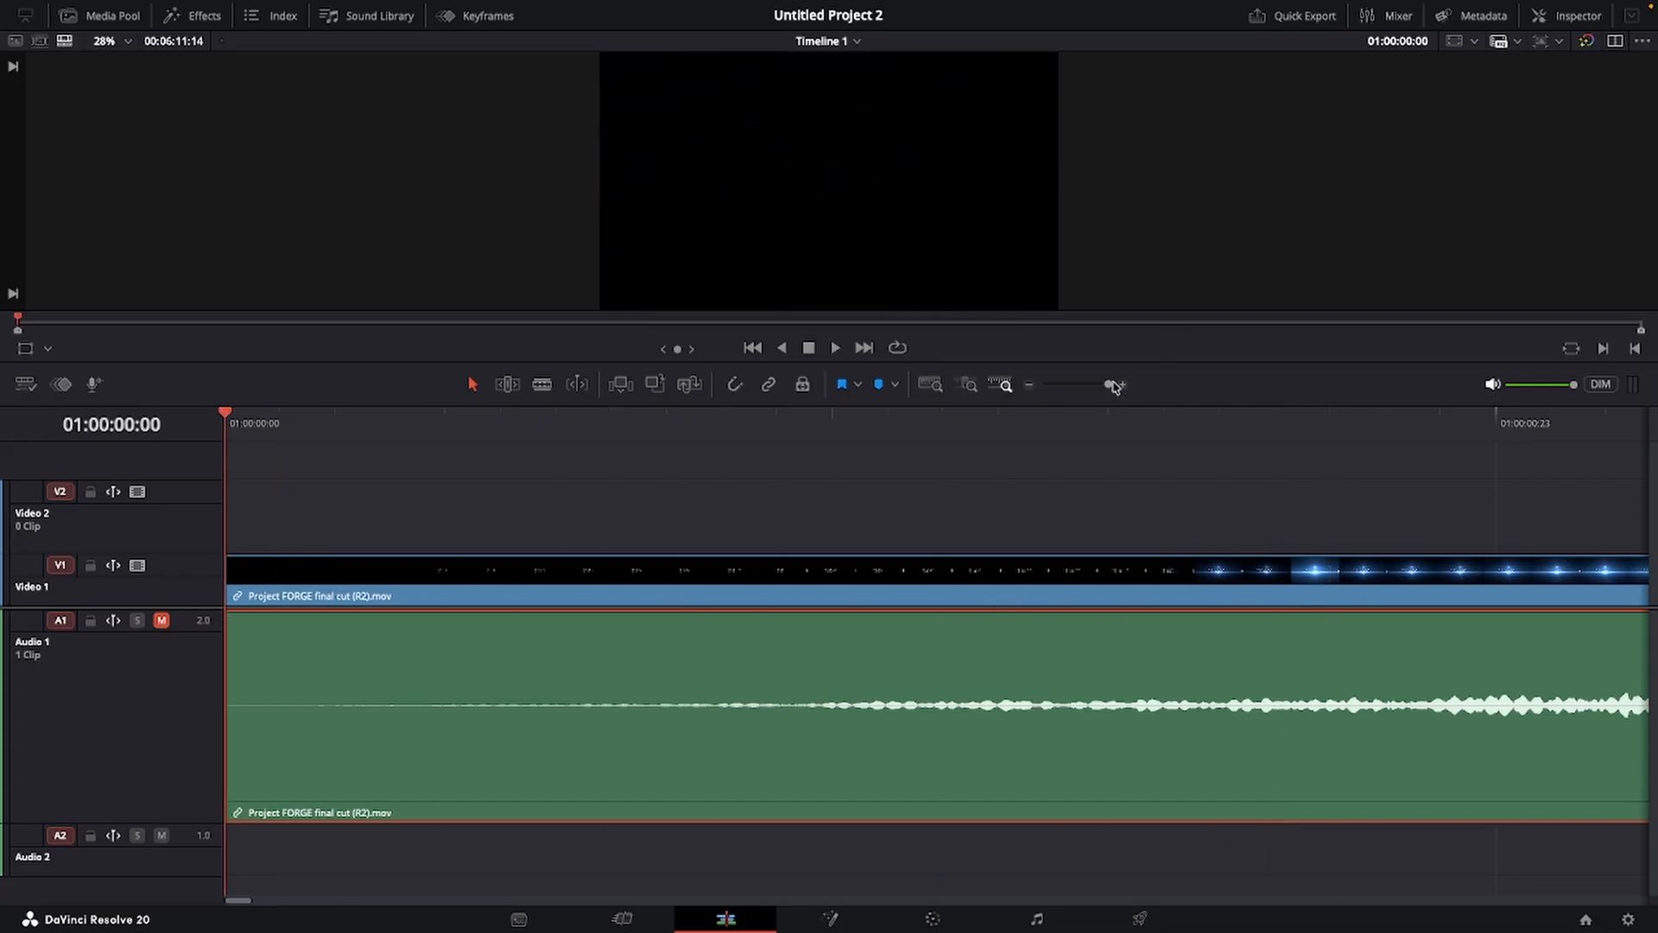
{"action": "left_click_drag", "start_coordinate": [1109, 384], "coordinate": [402, 415]}
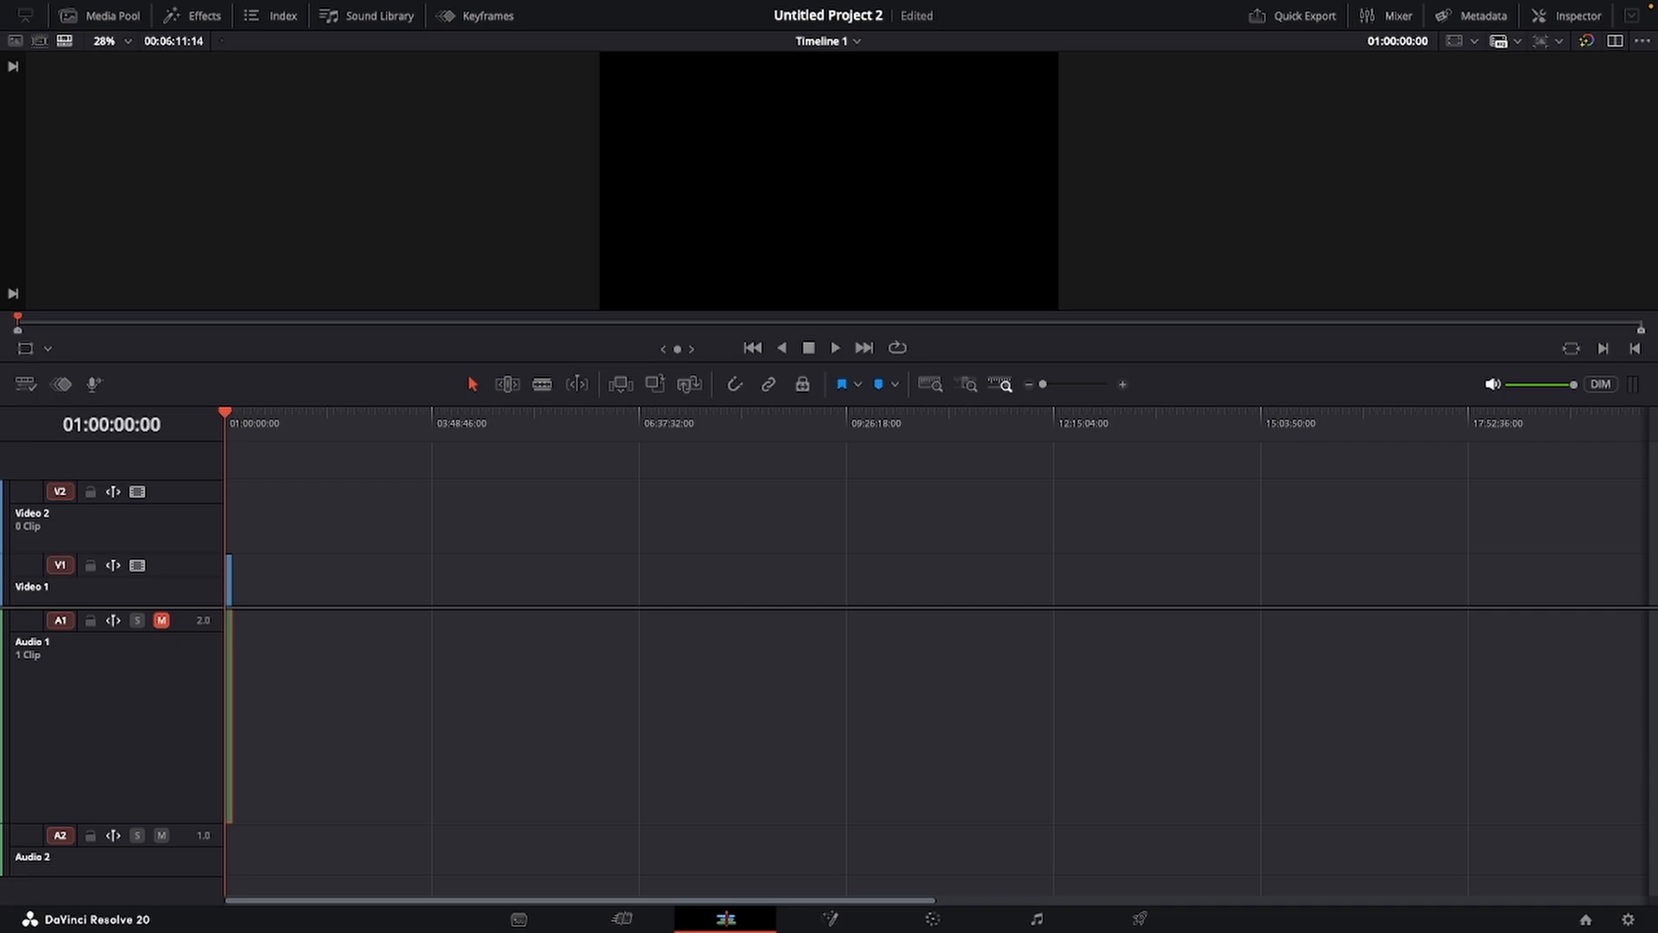
{"action": "left_click", "coordinate": [235, 566]}
{"action": "left_click_drag", "start_coordinate": [1045, 386], "coordinate": [1080, 384]}
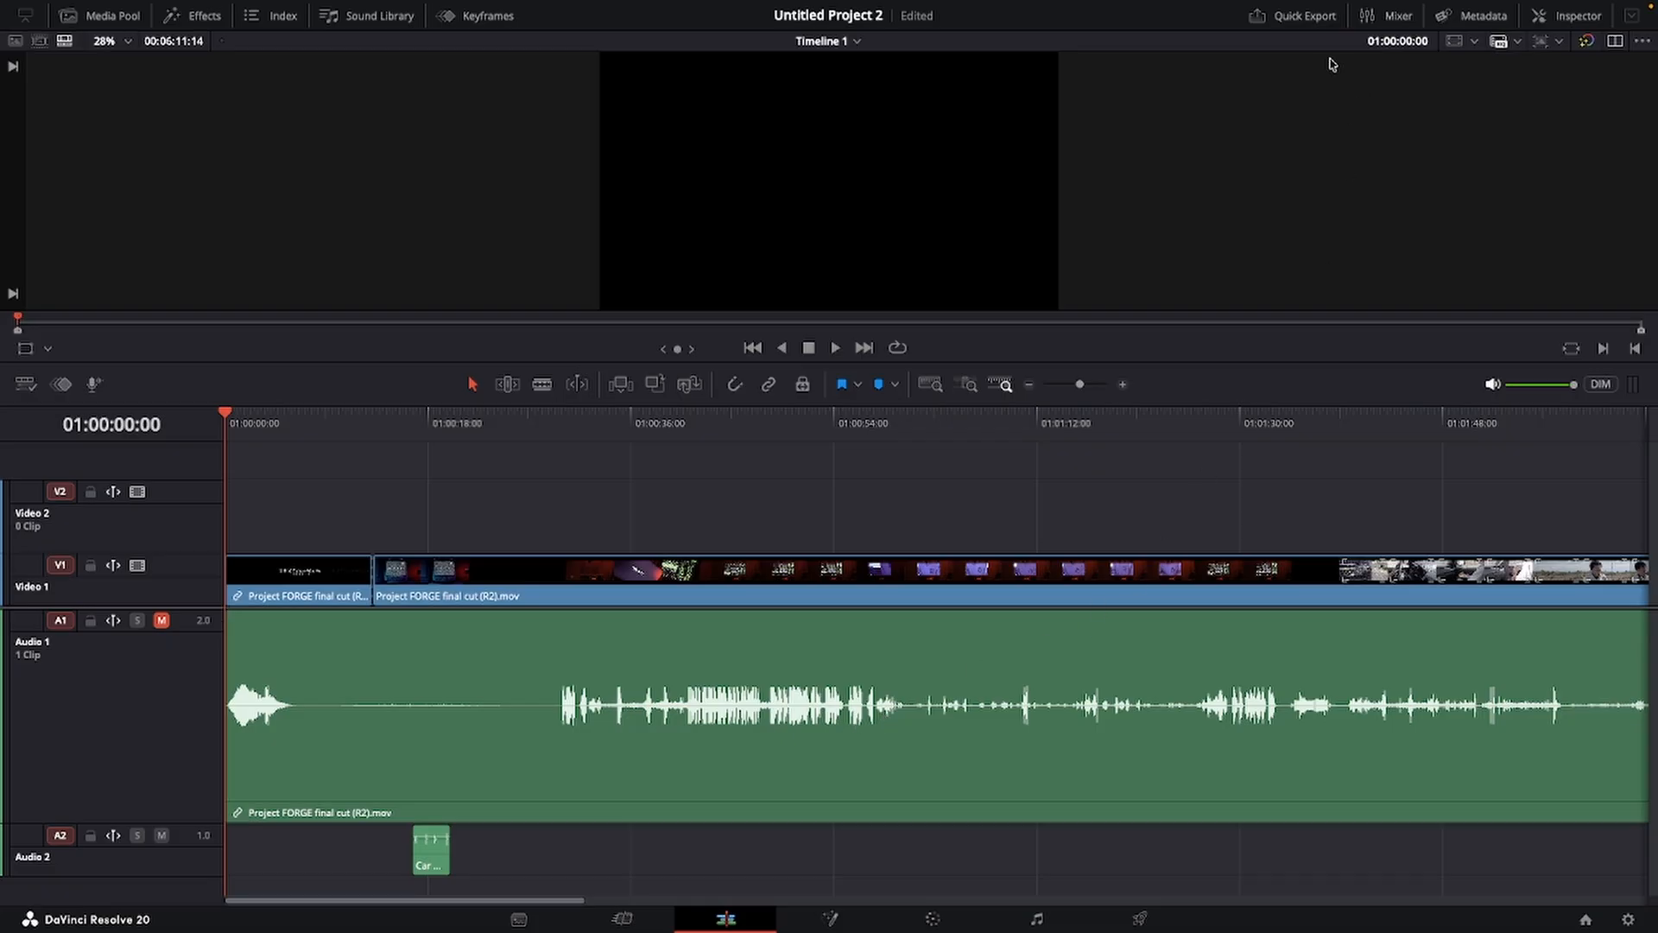
View the Quick Export render presets and close the dialog without exporting.
{"action": "left_click", "coordinate": [1300, 16]}
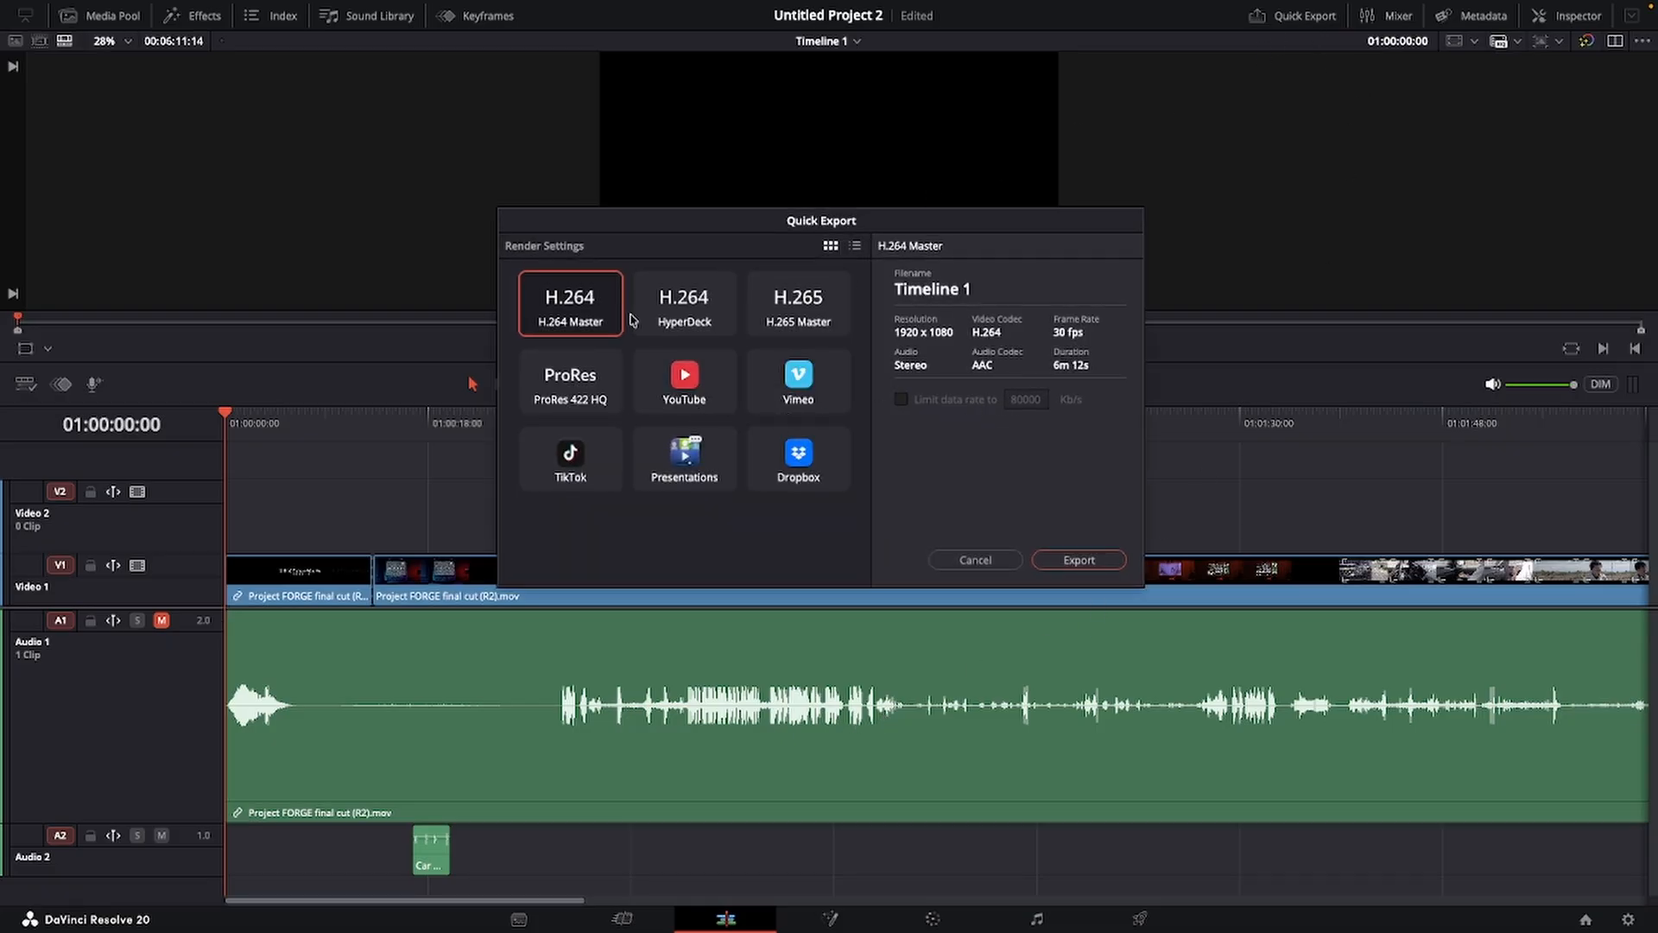
{"action": "left_click", "coordinate": [1013, 561]}
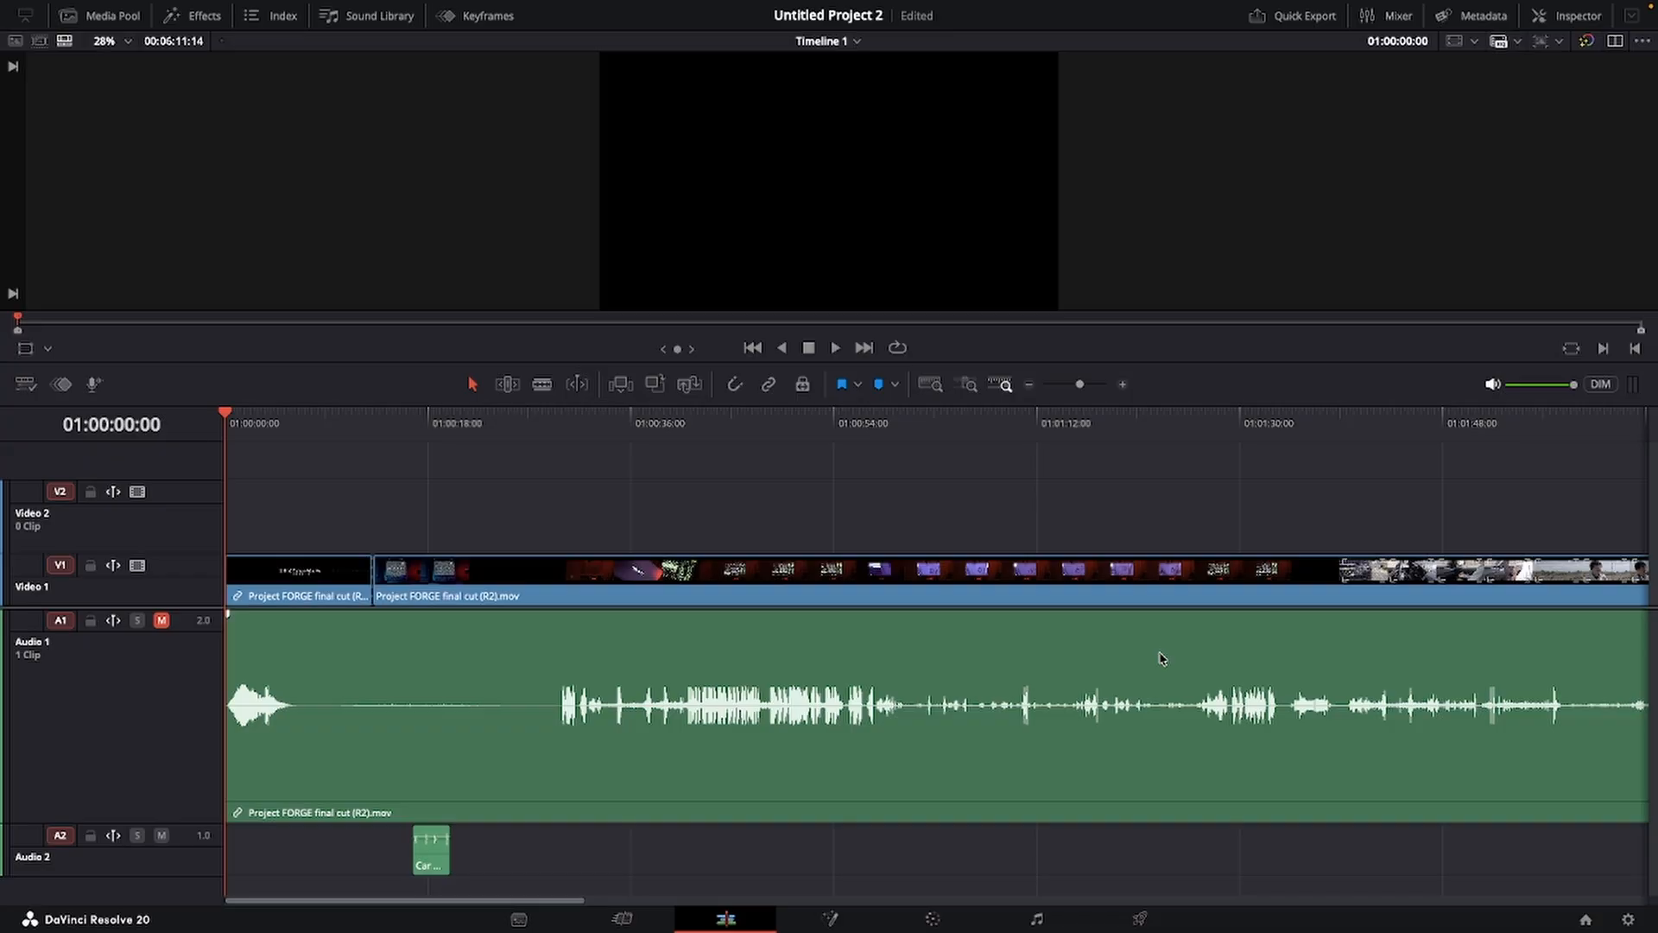
Open the Deliver page, name the export Untitled 2 and set its location to the Archives folder on the Desktop.
{"action": "left_click", "coordinate": [1147, 919]}
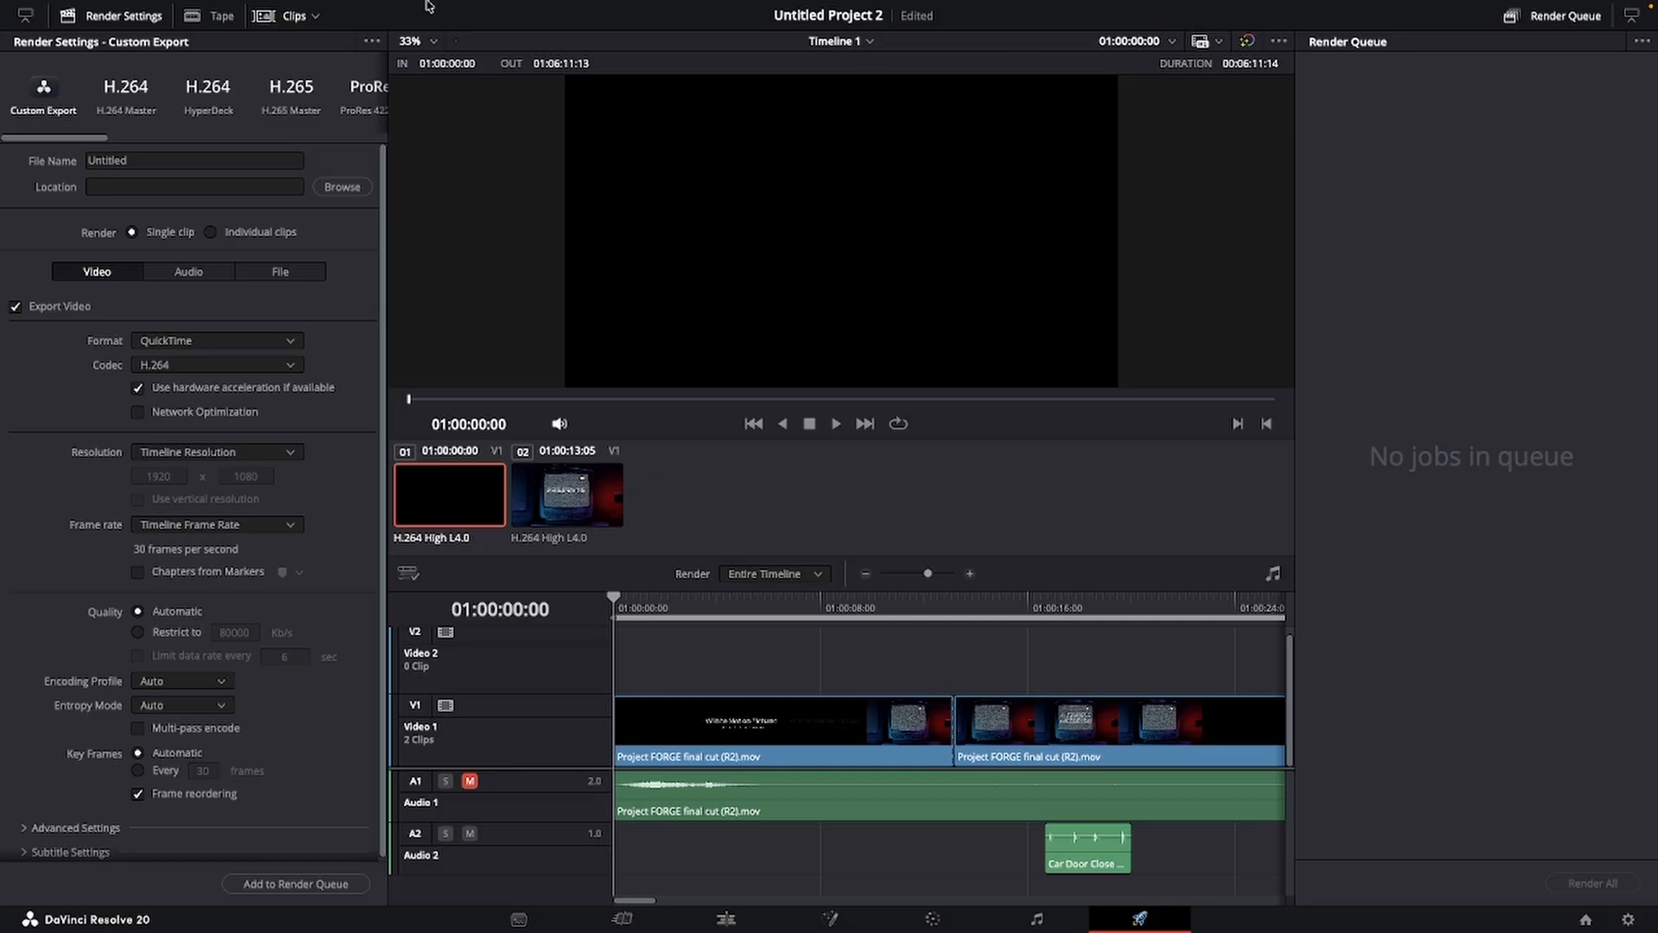
{"action": "left_click", "coordinate": [150, 160]}
{"action": "left_click", "coordinate": [337, 187]}
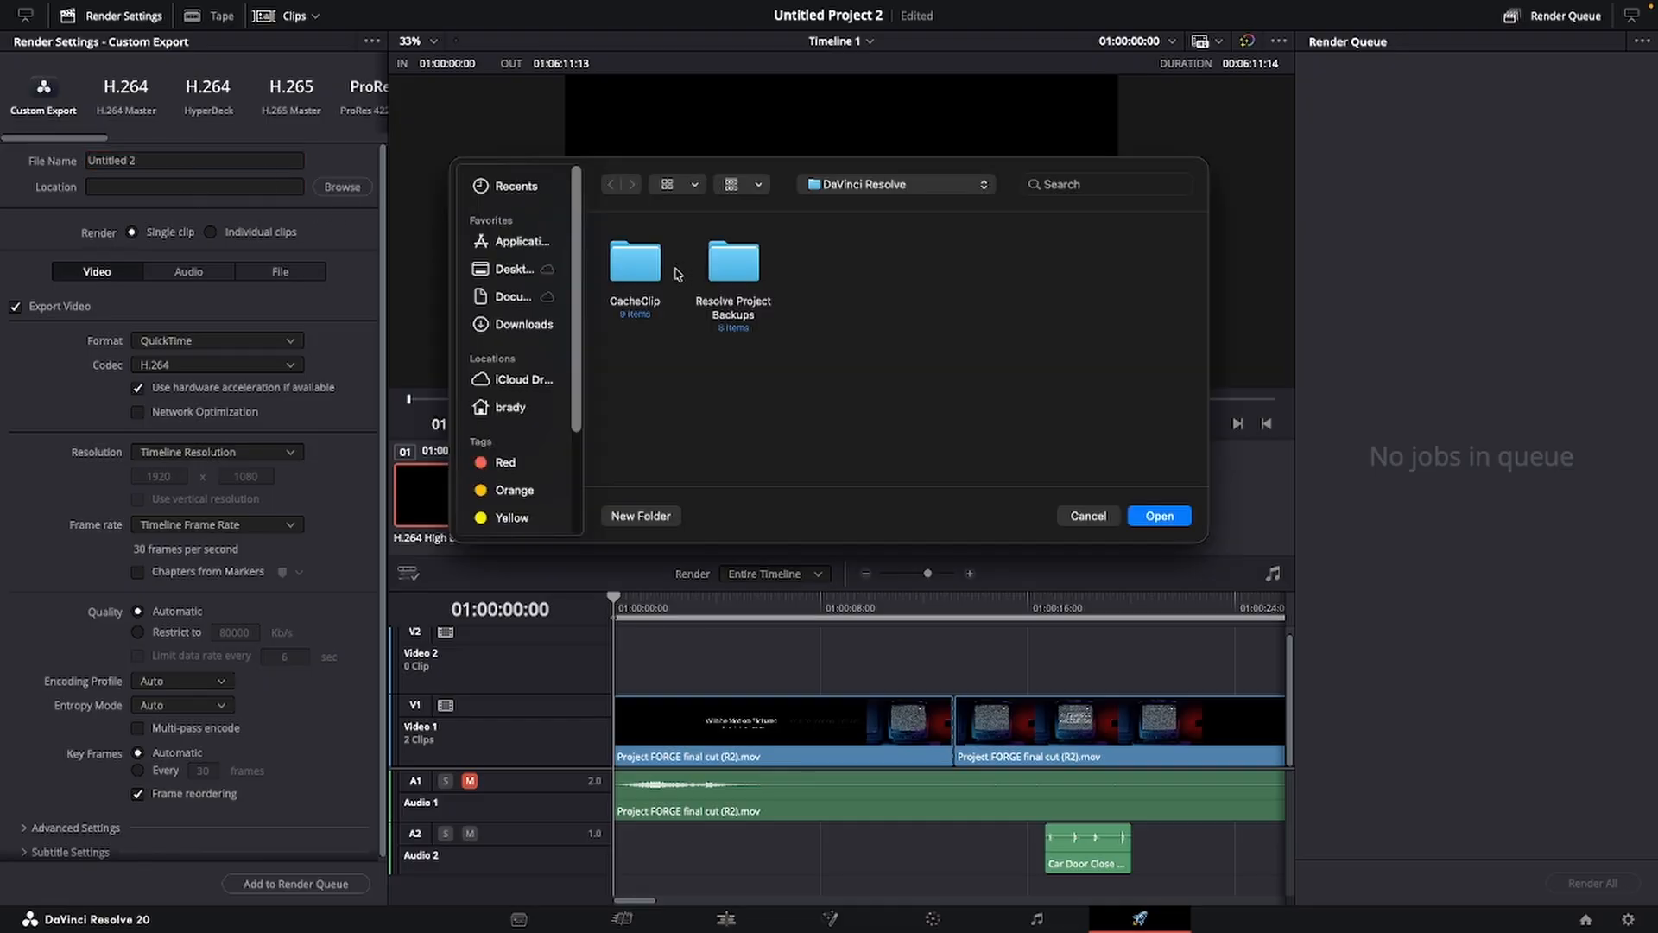
{"action": "left_click", "coordinate": [510, 269]}
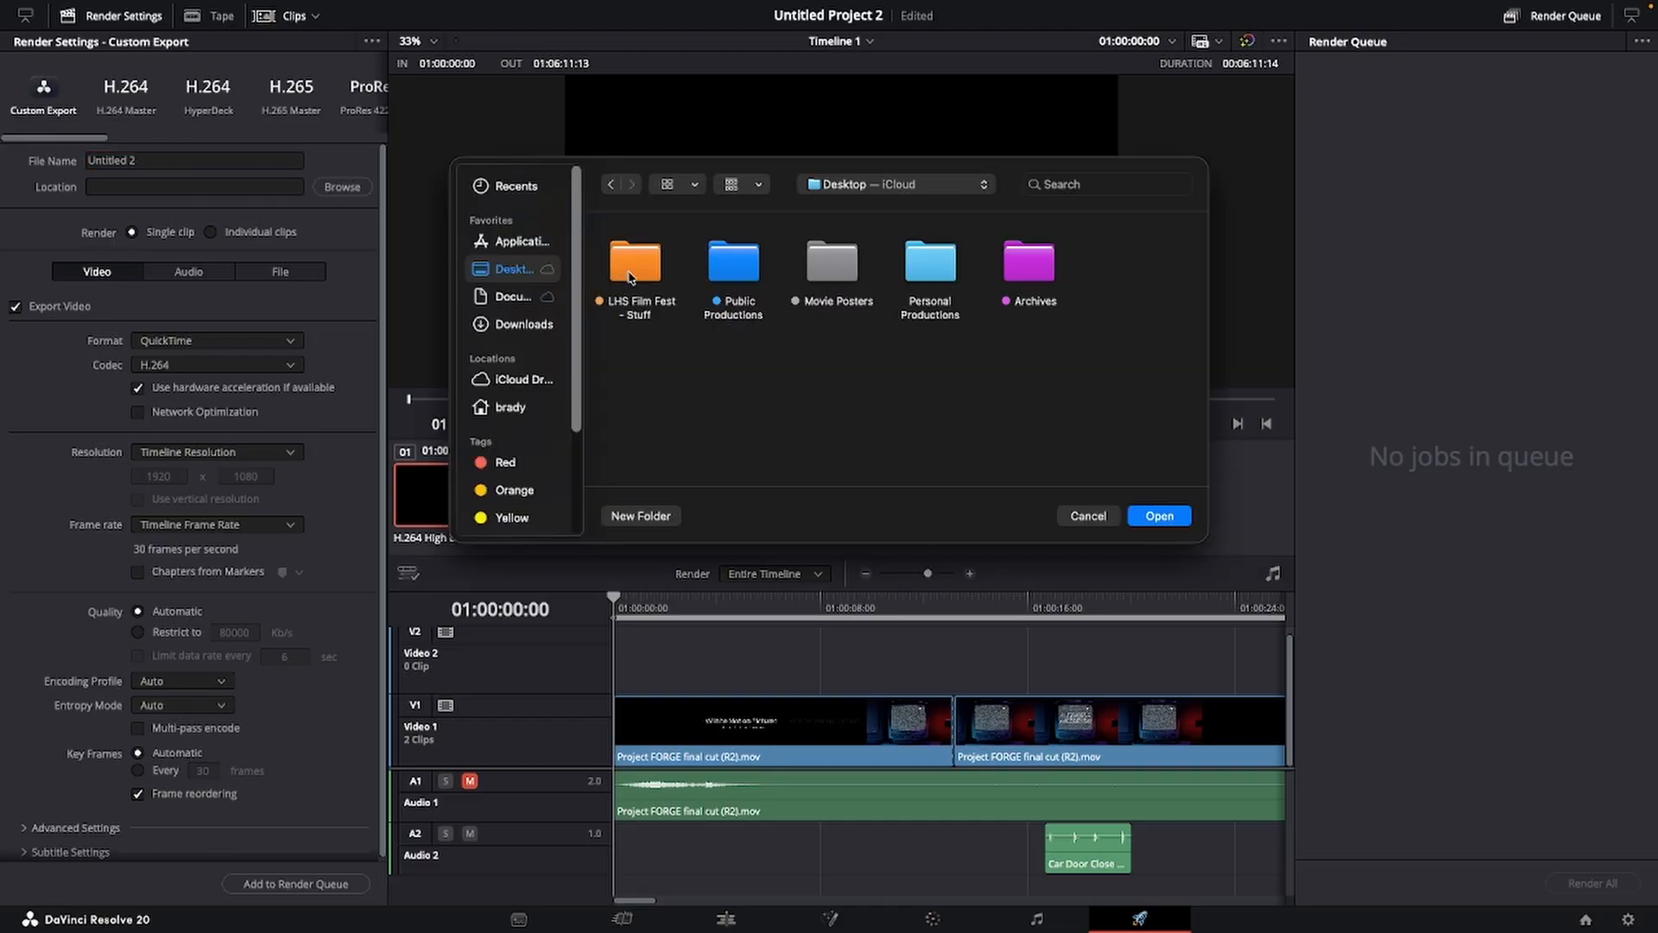
{"action": "double_click", "coordinate": [1027, 270]}
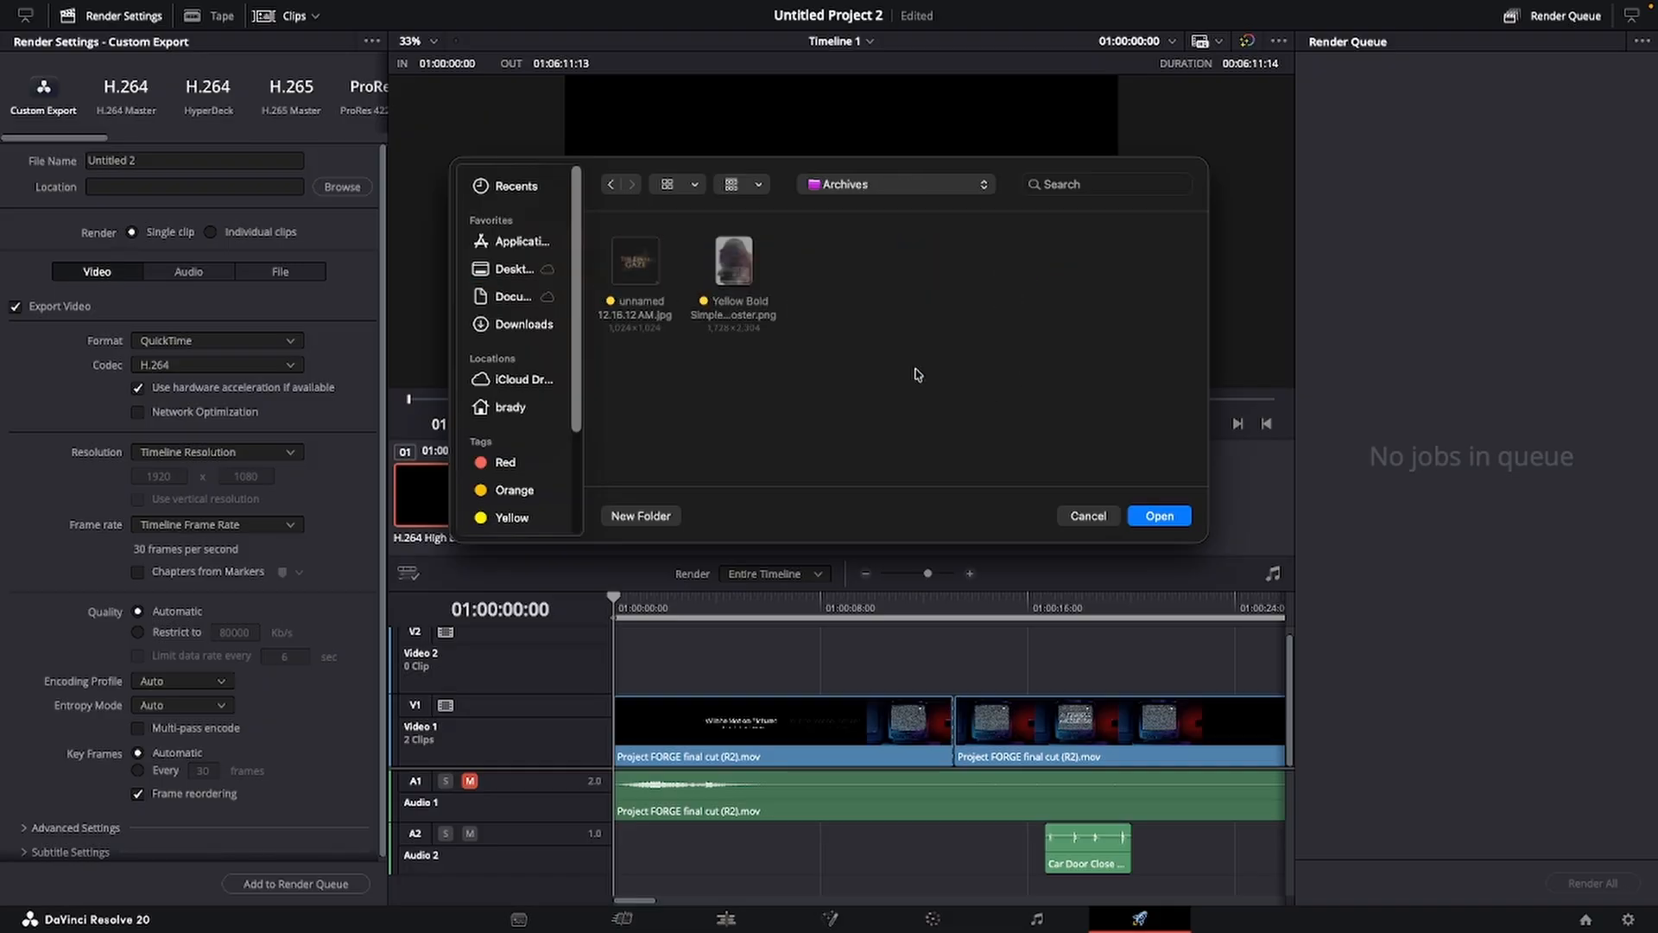
{"action": "left_click", "coordinate": [1158, 516]}
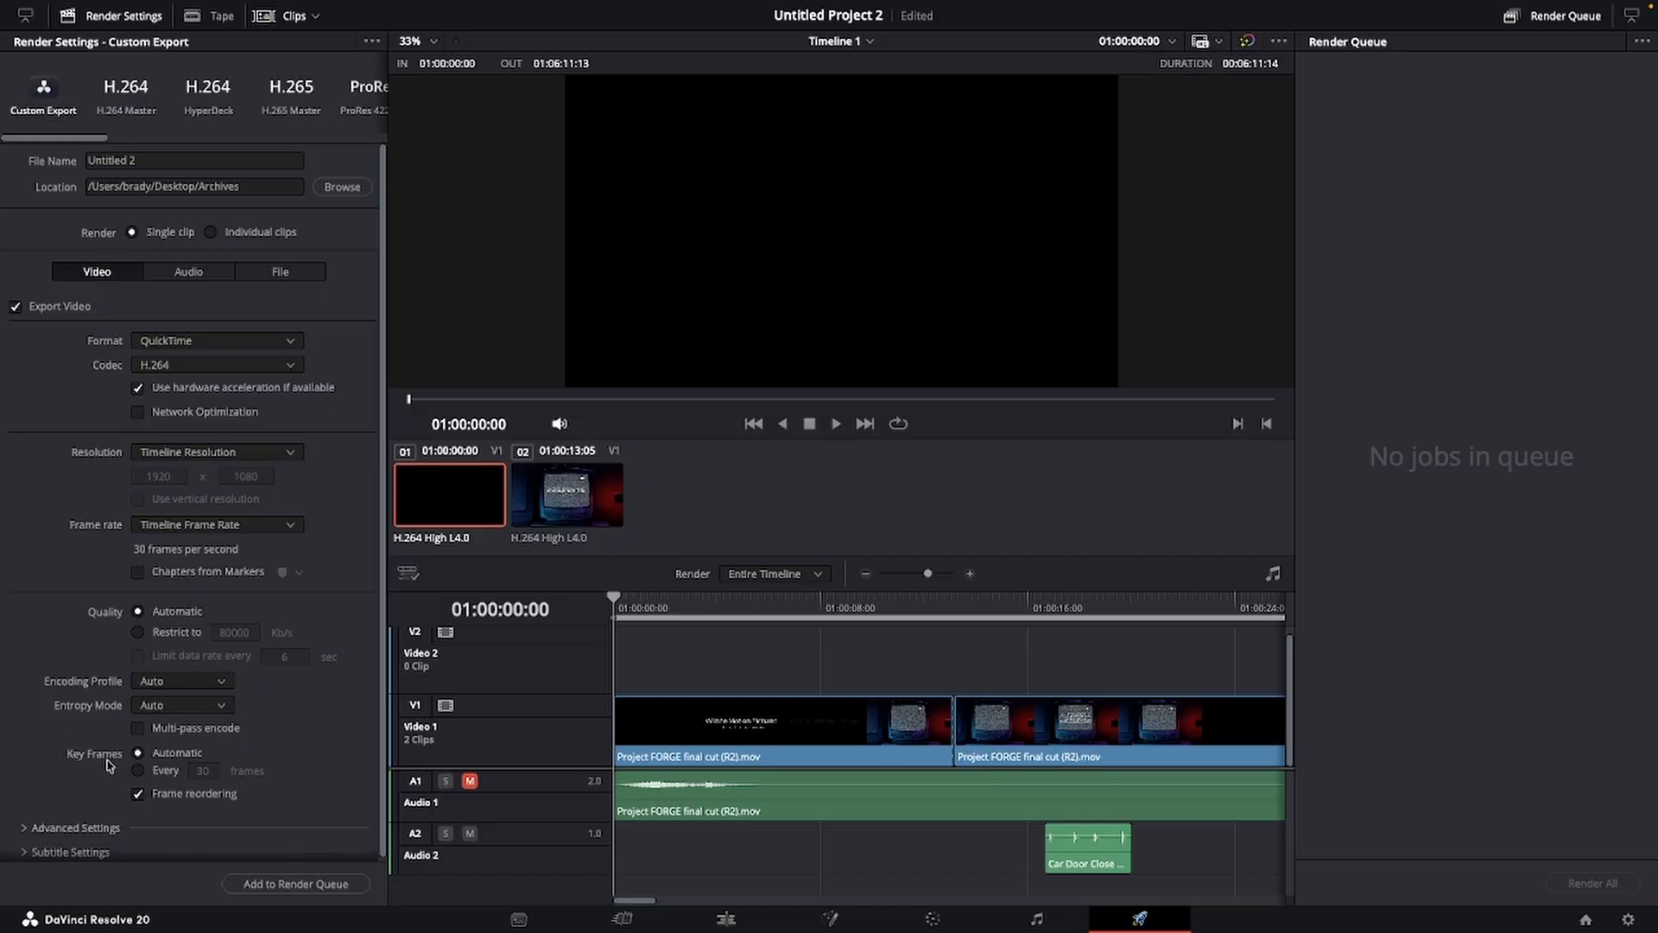
Expand the Advanced Settings and Subtitle Settings of the custom export and examine their options.
{"action": "scroll", "coordinate": [110, 764], "scroll_direction": "down", "scroll_amount": 1}
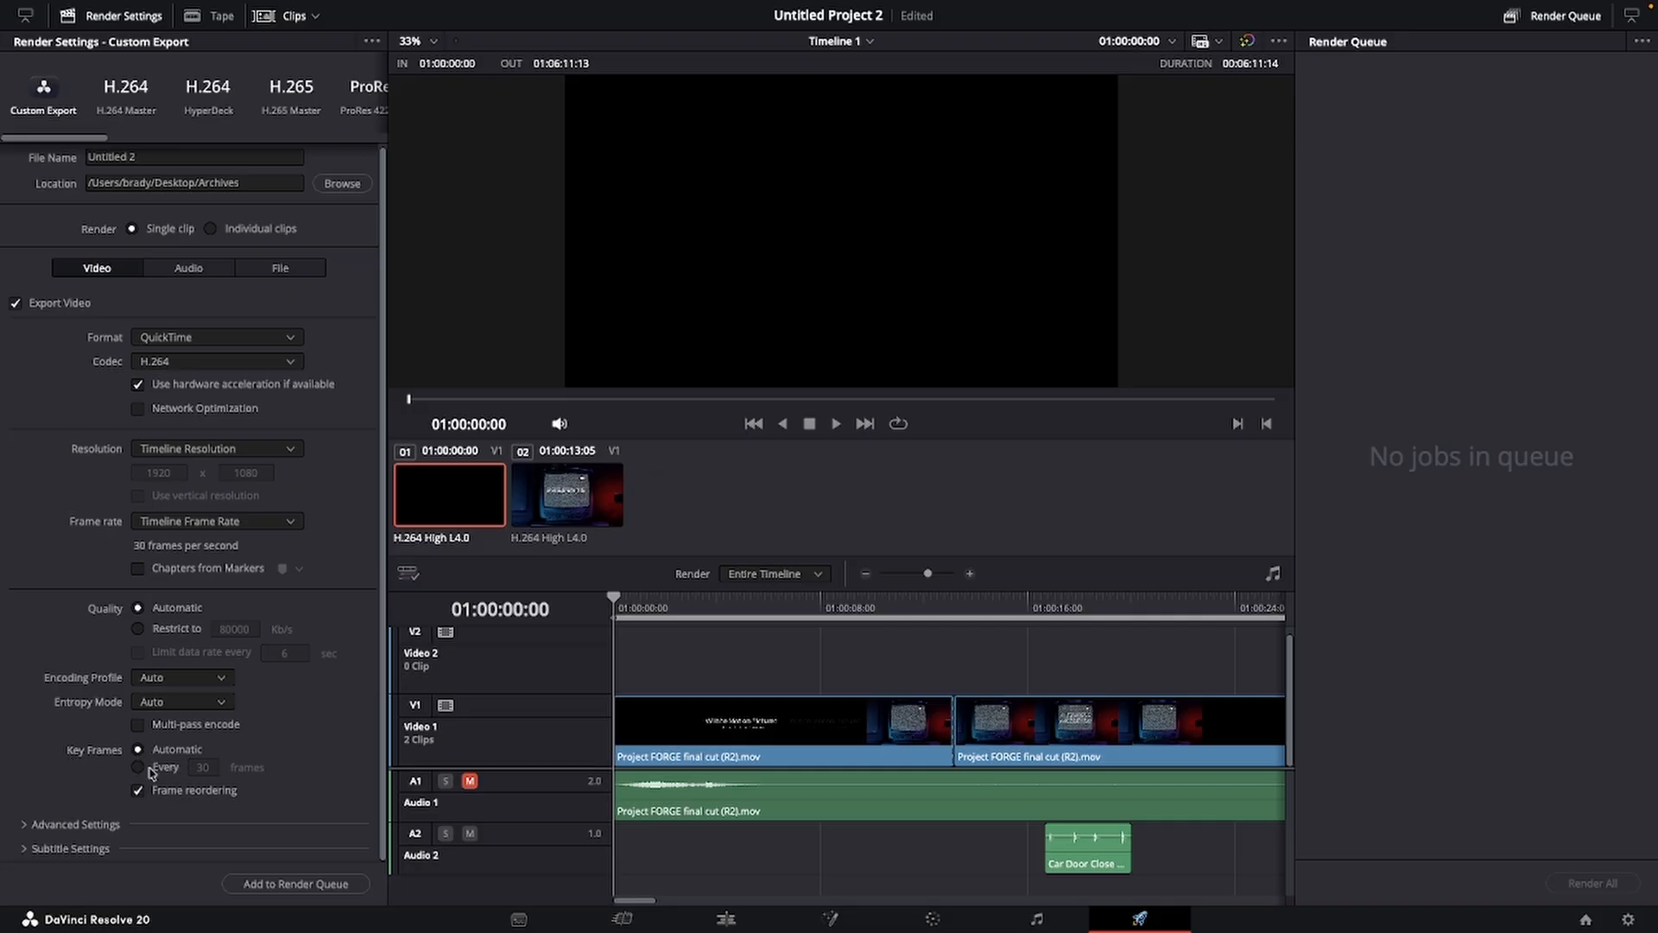
{"action": "left_click", "coordinate": [50, 825]}
{"action": "scroll", "coordinate": [48, 816], "scroll_direction": "down", "scroll_amount": 10}
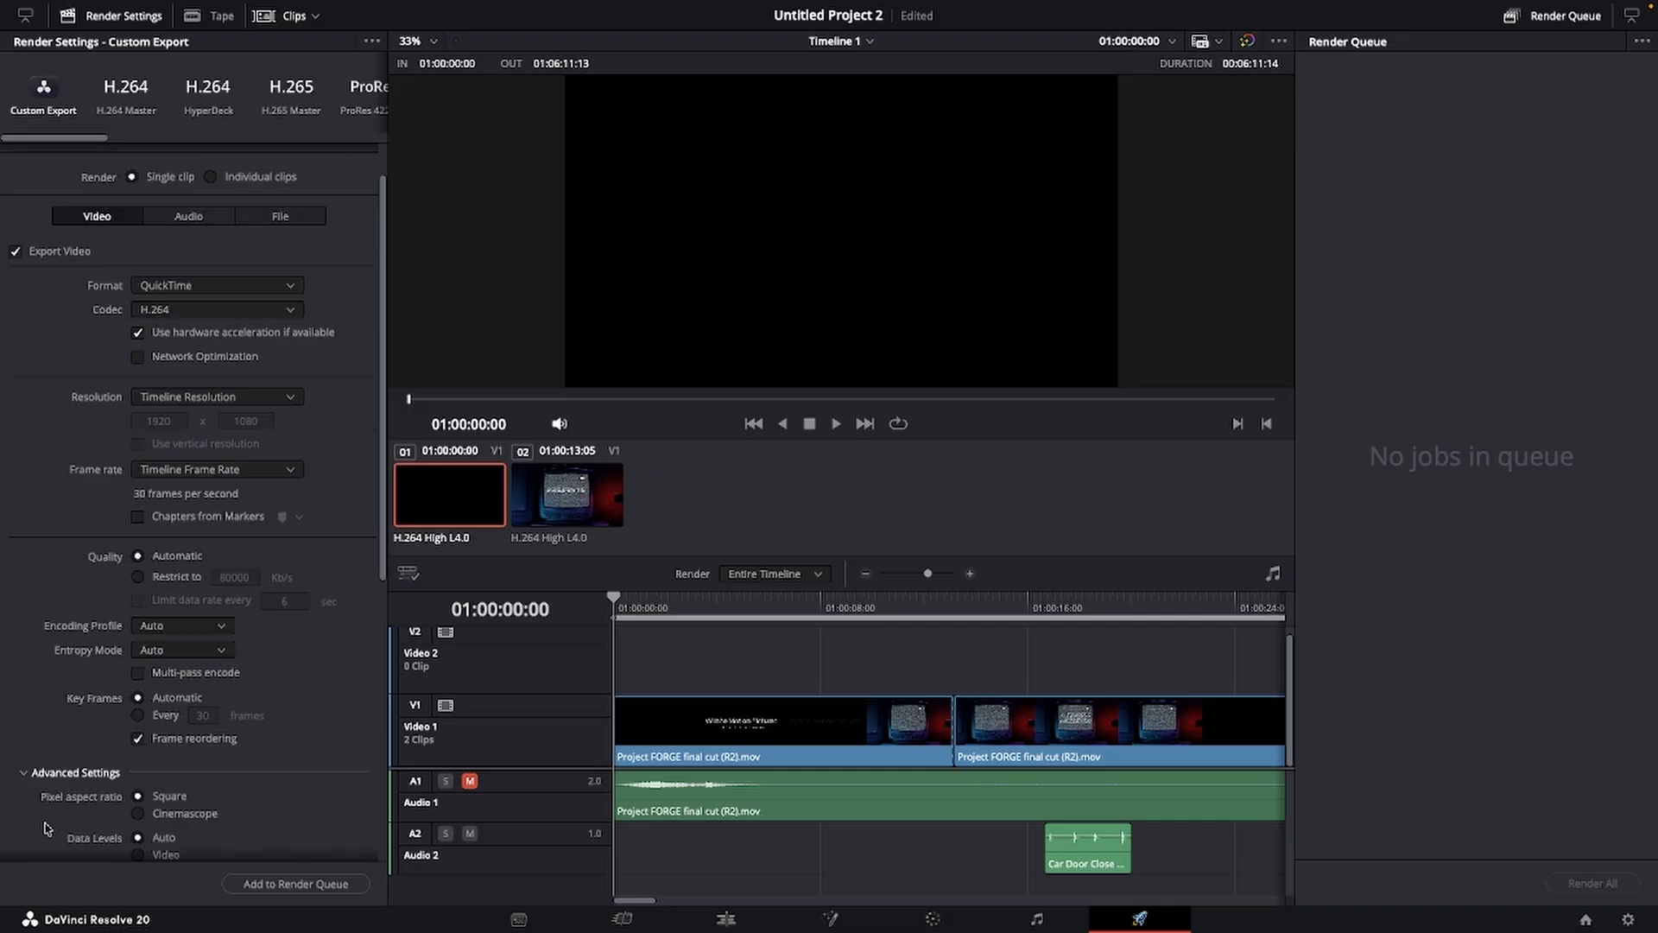
{"action": "left_click", "coordinate": [54, 850]}
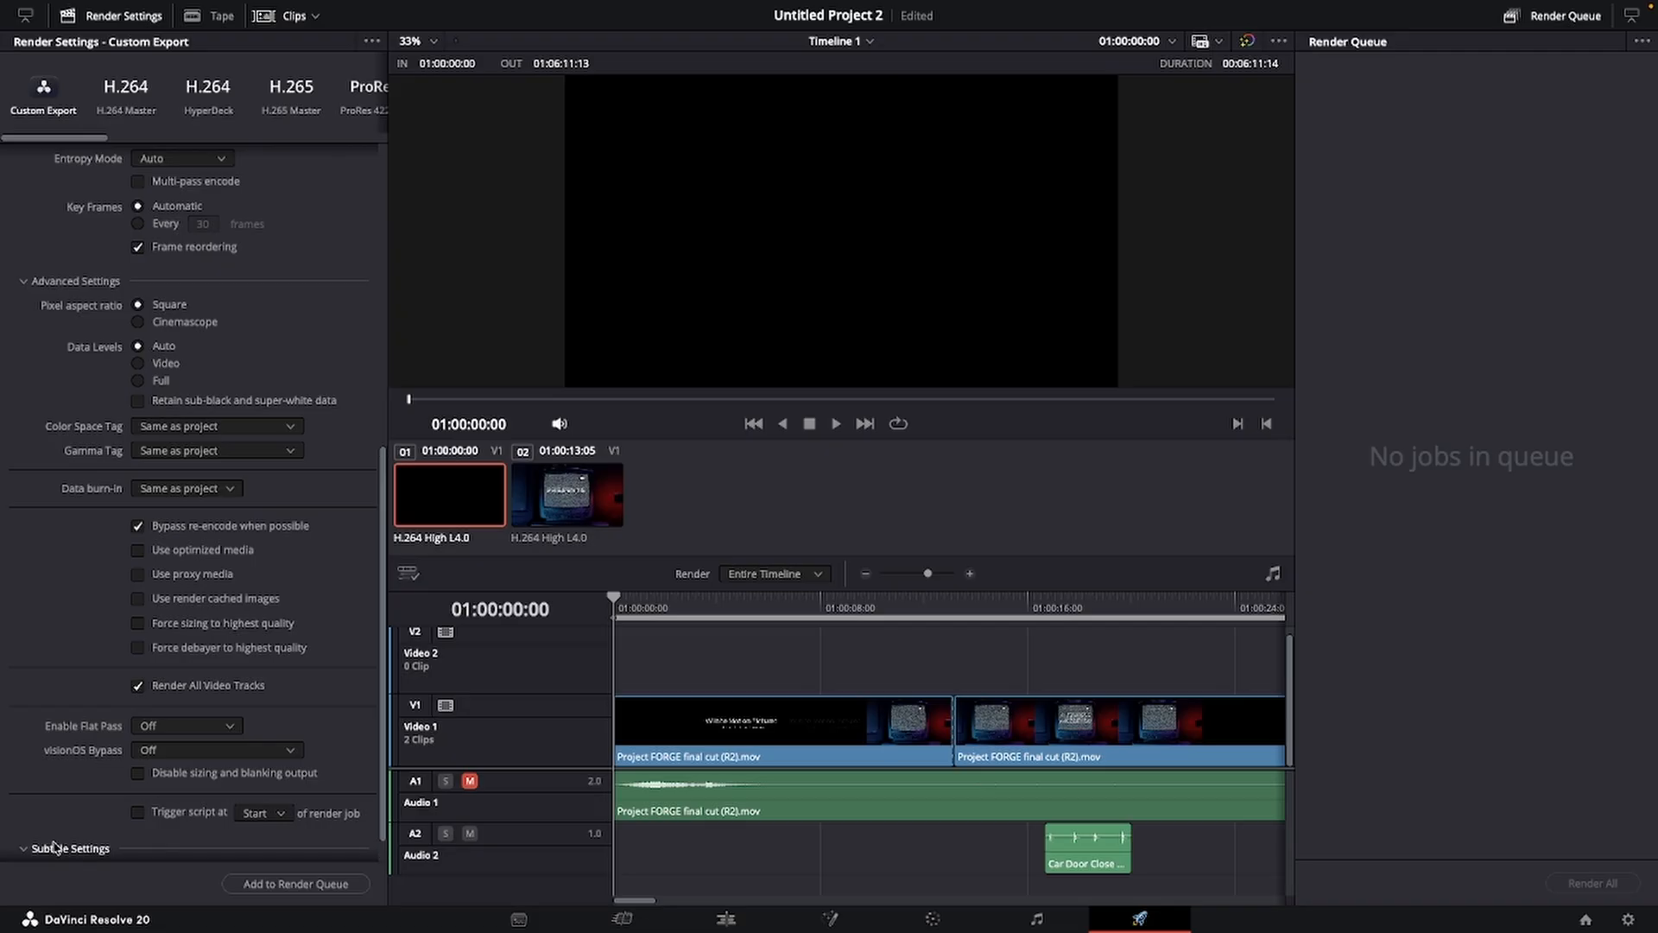
{"action": "scroll", "coordinate": [145, 724], "scroll_direction": "down", "scroll_amount": 2}
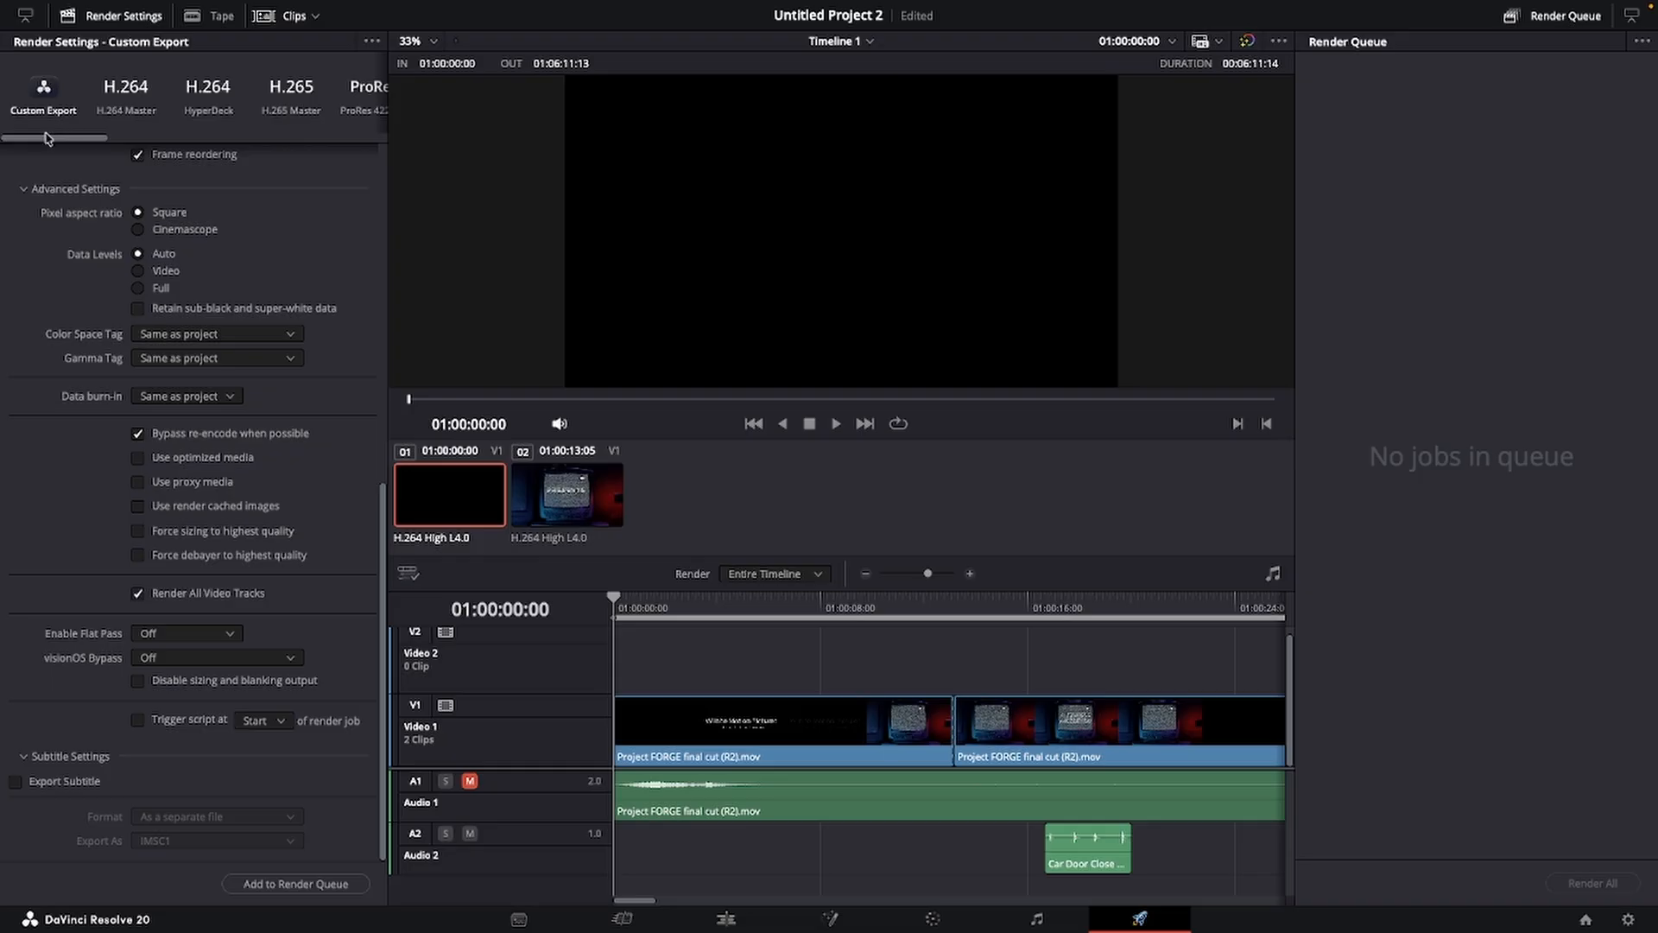
{"action": "mouse_move", "coordinate": [48, 139]}
{"action": "left_mouse_down"}
{"action": "mouse_move", "coordinate": [270, 145]}
{"action": "mouse_move", "coordinate": [28, 162]}
{"action": "left_mouse_up"}
Choose the H.264 Master preset, add Timeline 1 to the render queue and render all jobs.
{"action": "left_click", "coordinate": [127, 108]}
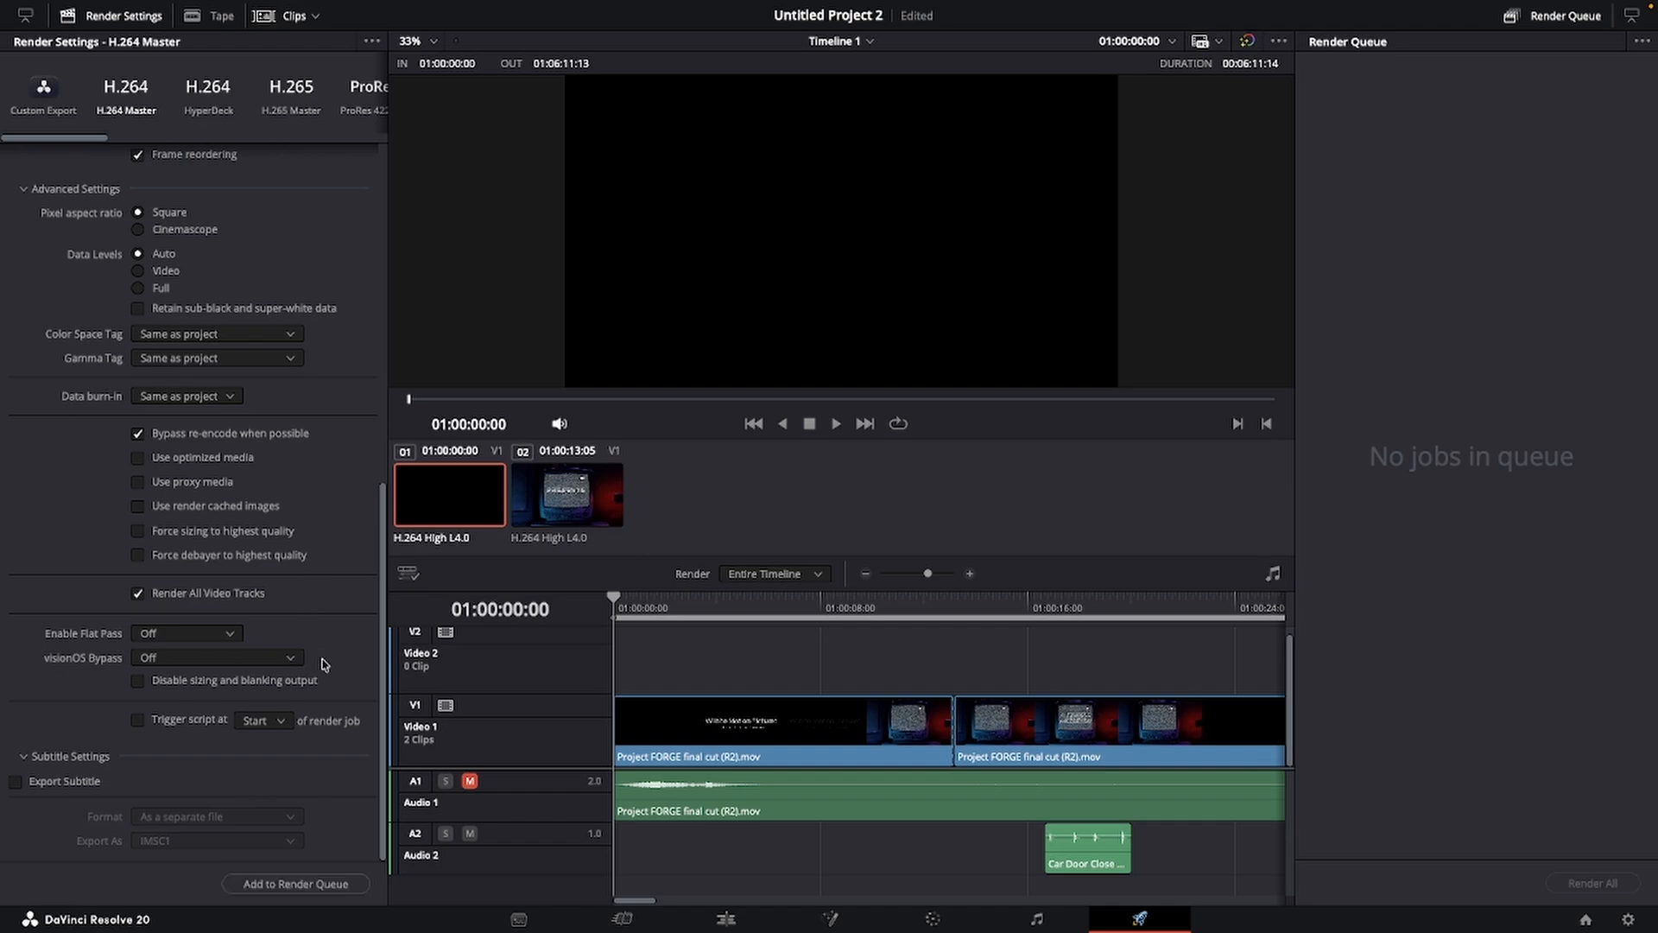
{"action": "left_click", "coordinate": [333, 882]}
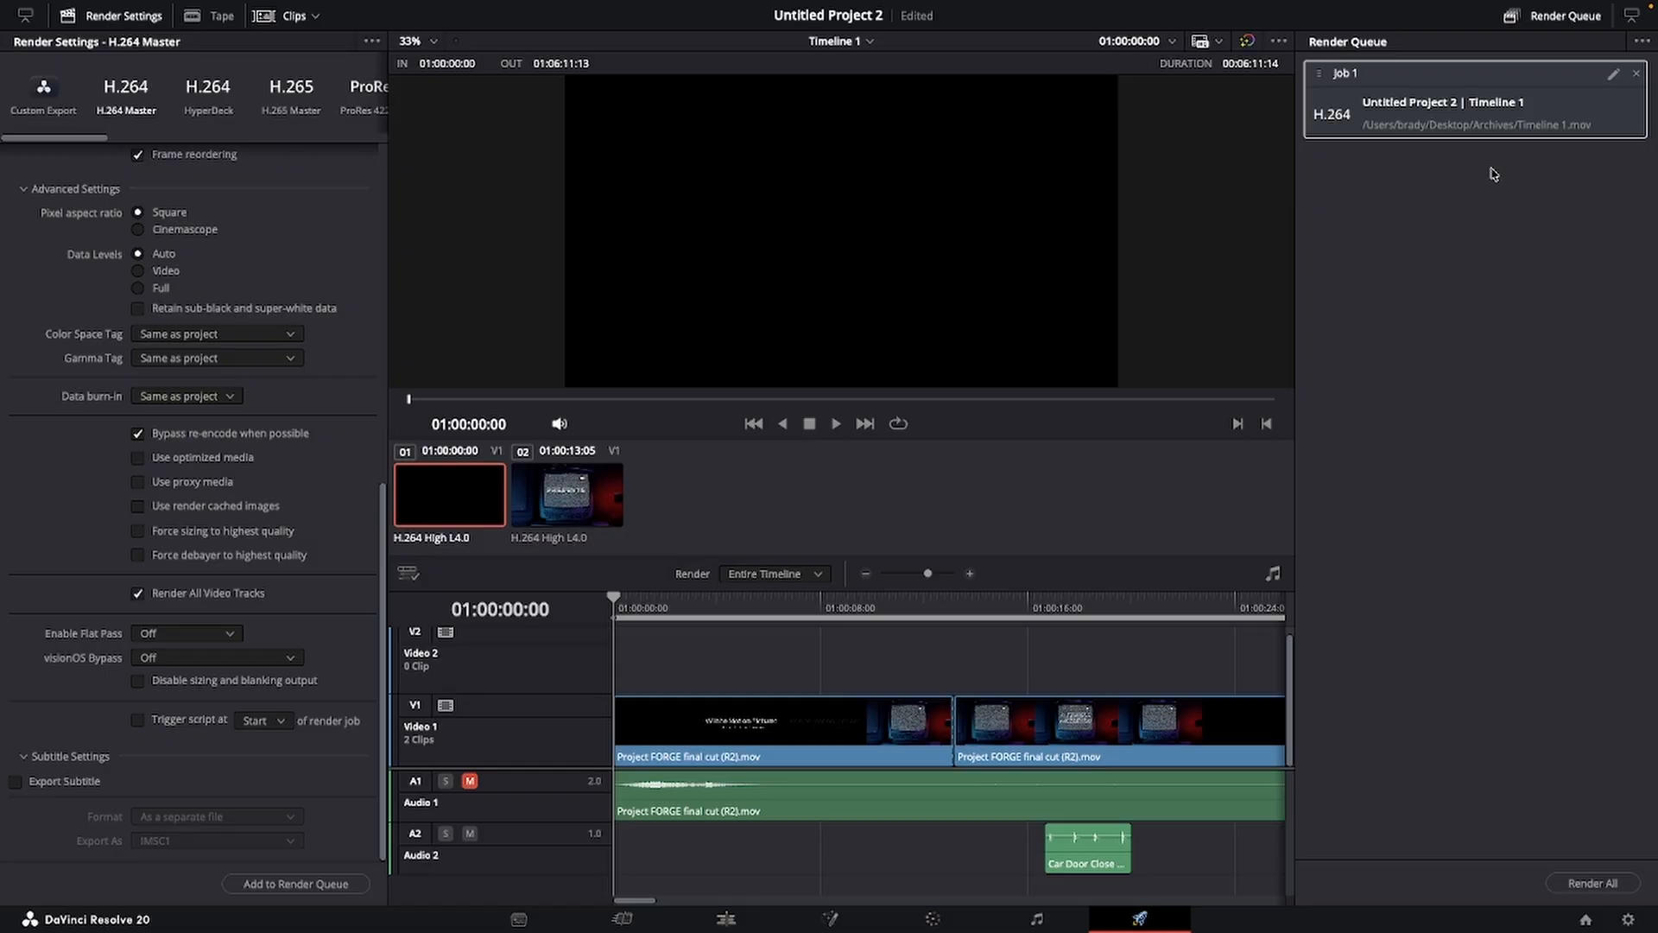
{"action": "left_click", "coordinate": [1586, 882]}
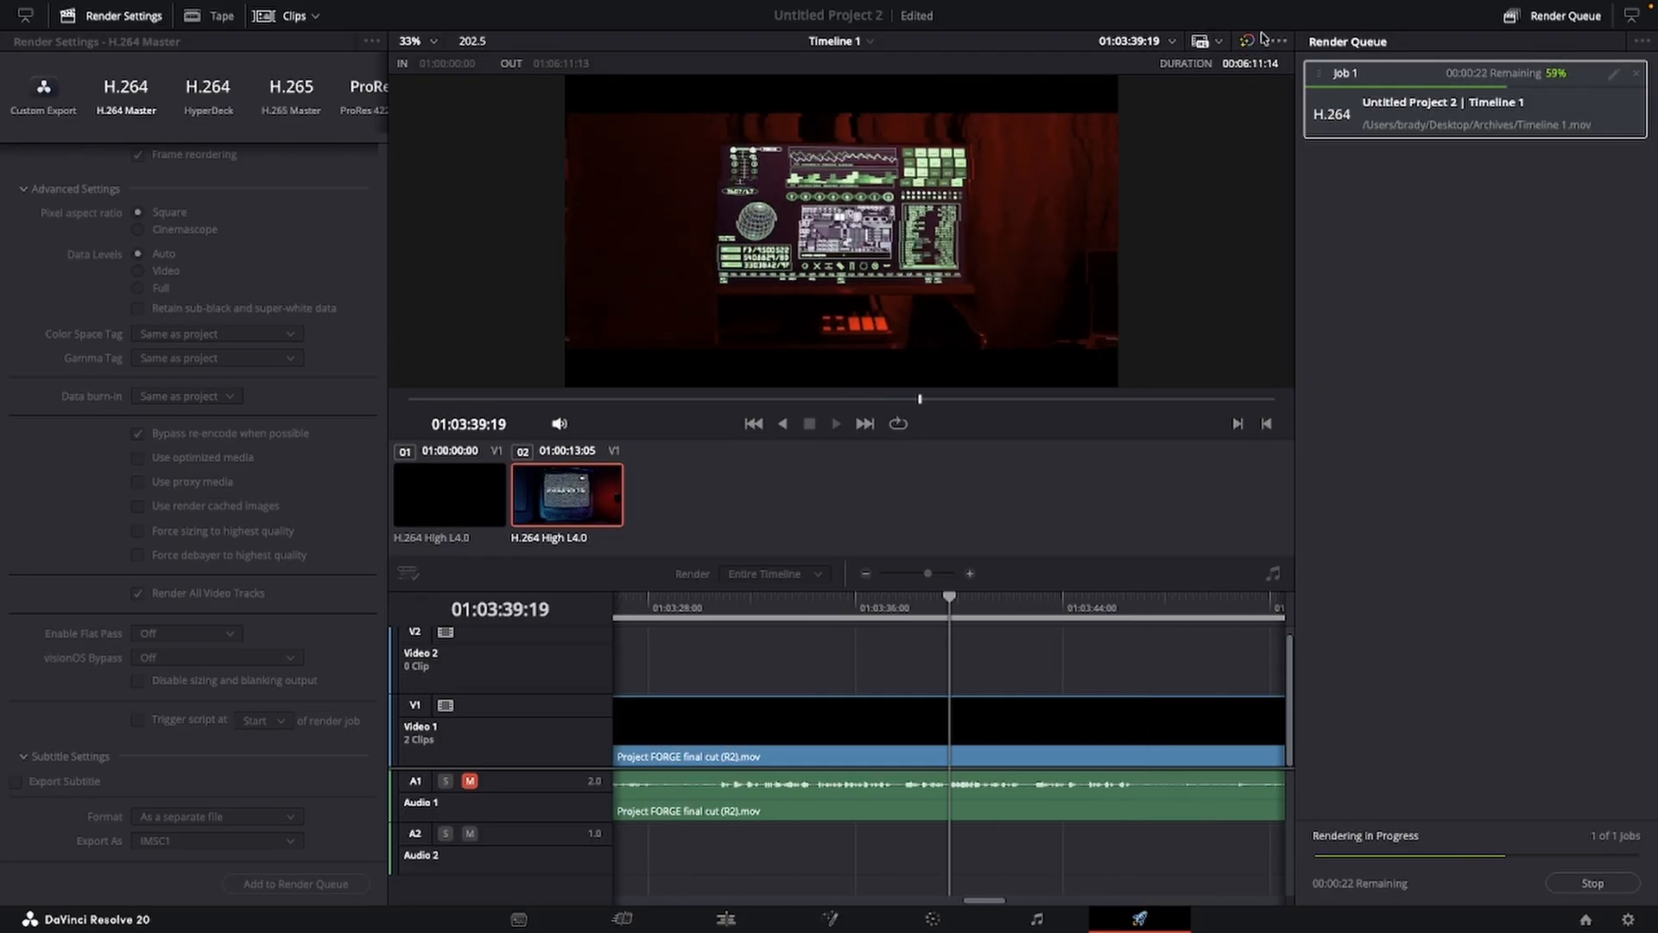
Take the editor out of full screen, narrow its window to uncover the desktop, and open the Archives folder in Finder.
{"action": "mouse_move", "coordinate": [114, 3]}
{"action": "left_click", "coordinate": [45, 41]}
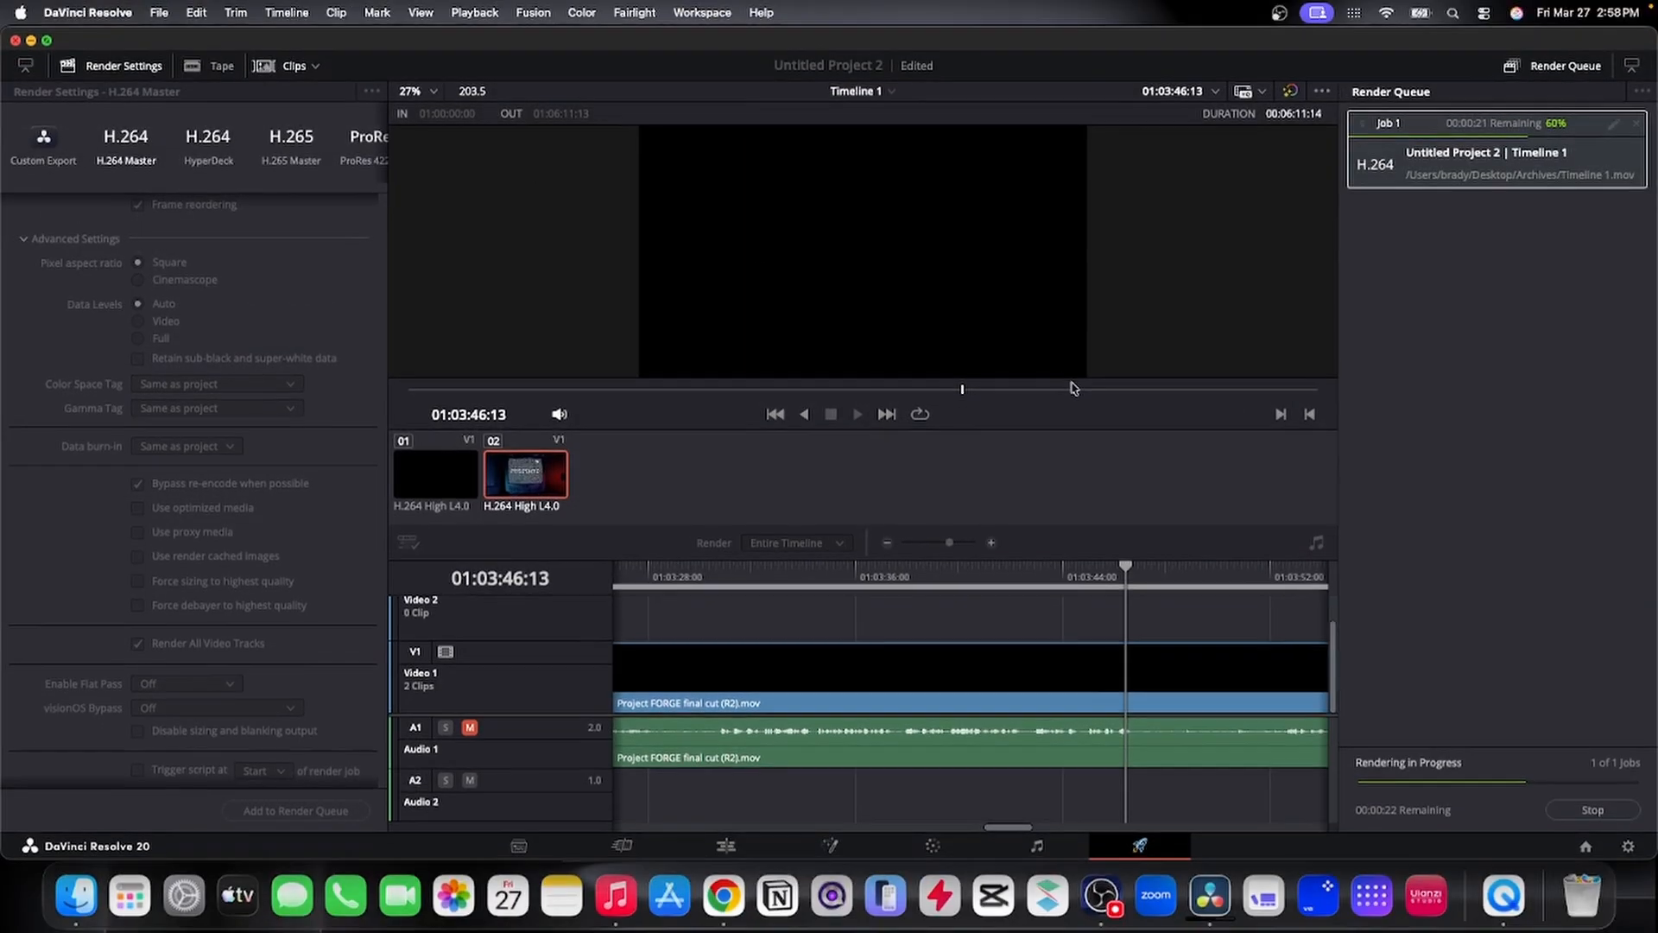
{"action": "left_click_drag", "start_coordinate": [1654, 345], "coordinate": [1162, 341]}
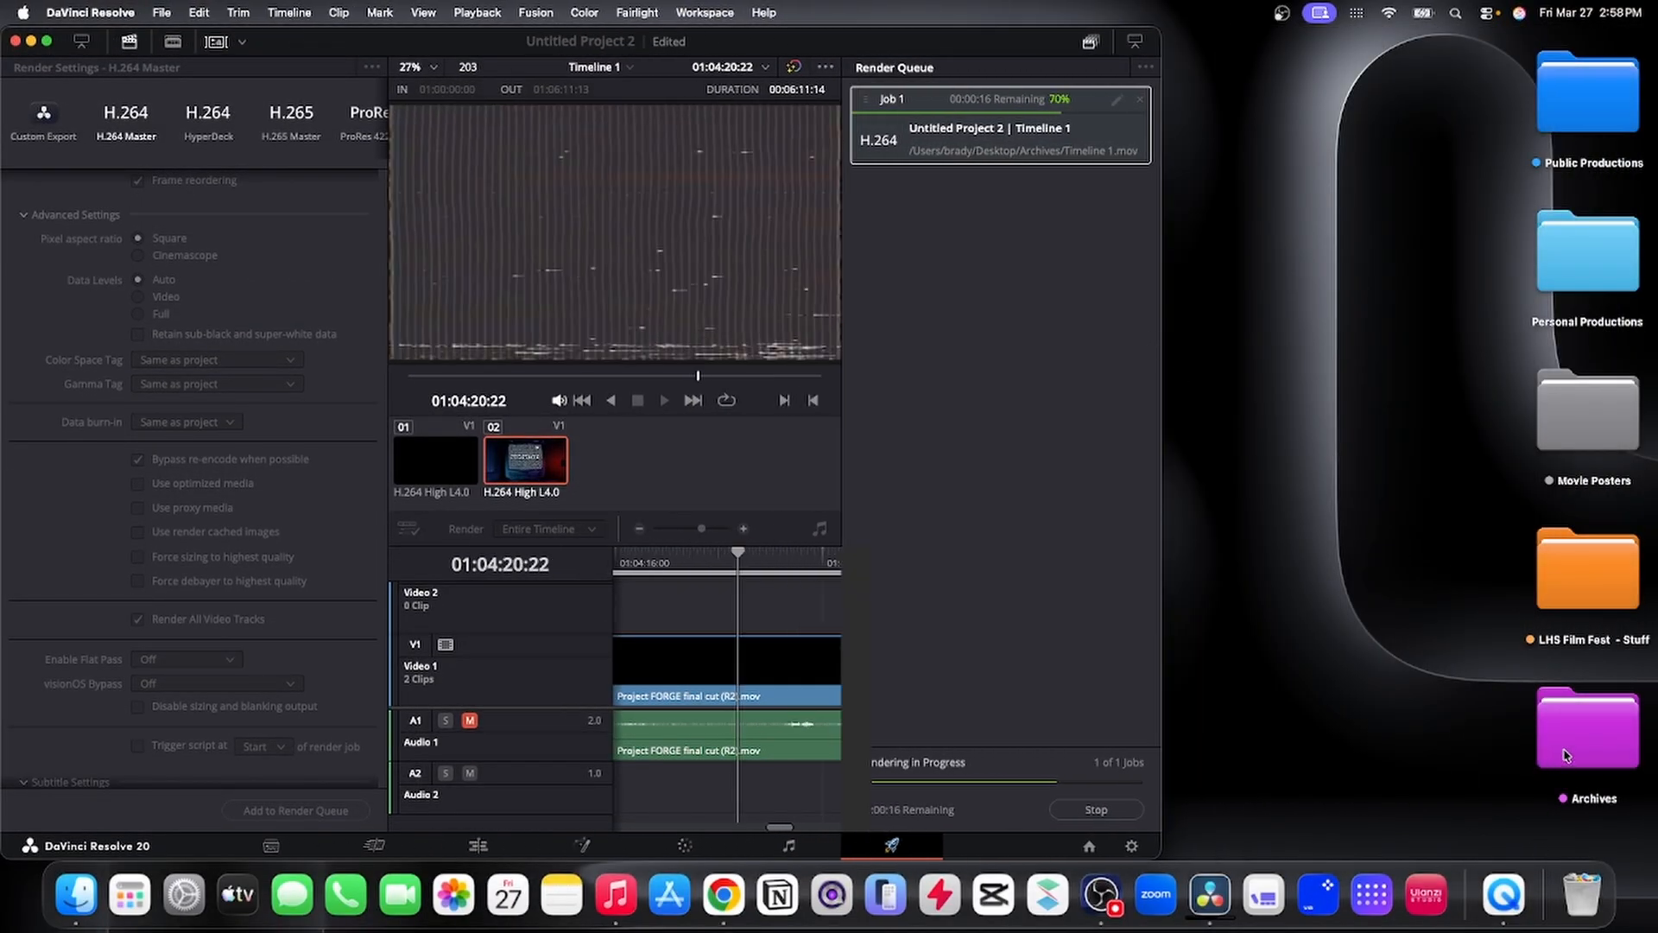
{"action": "double_click", "coordinate": [1588, 730]}
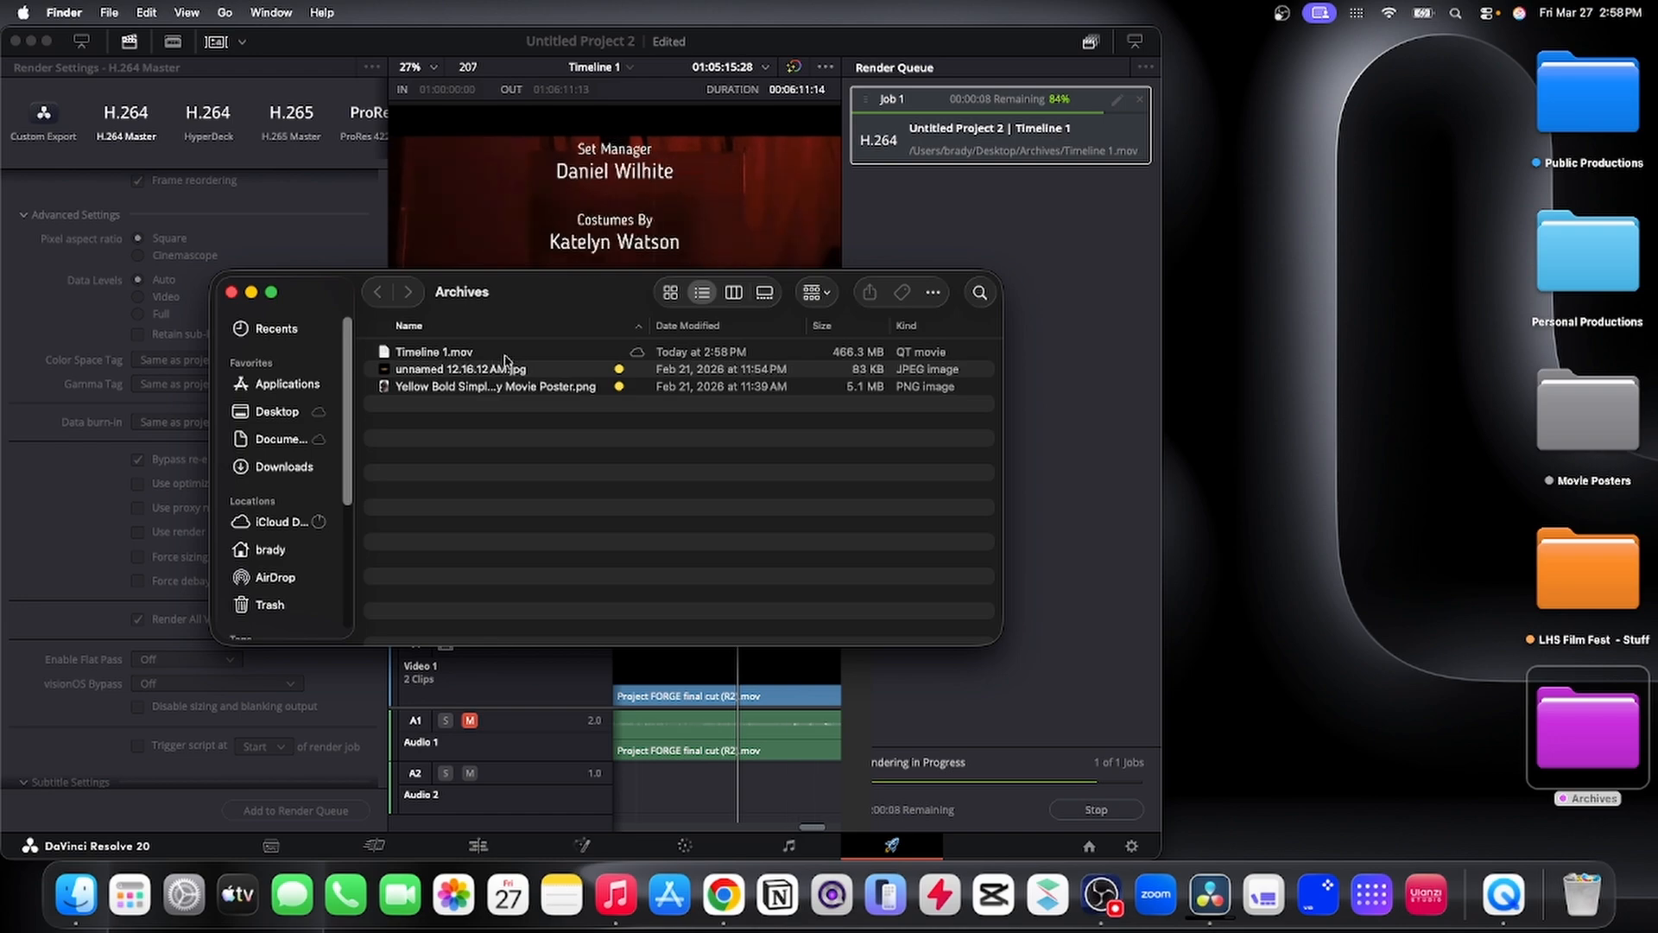
Open the rendered Timeline 1 movie from the Archives folder in QuickTime Player, play its opening and restart it from the beginning.
{"action": "double_click", "coordinate": [658, 353]}
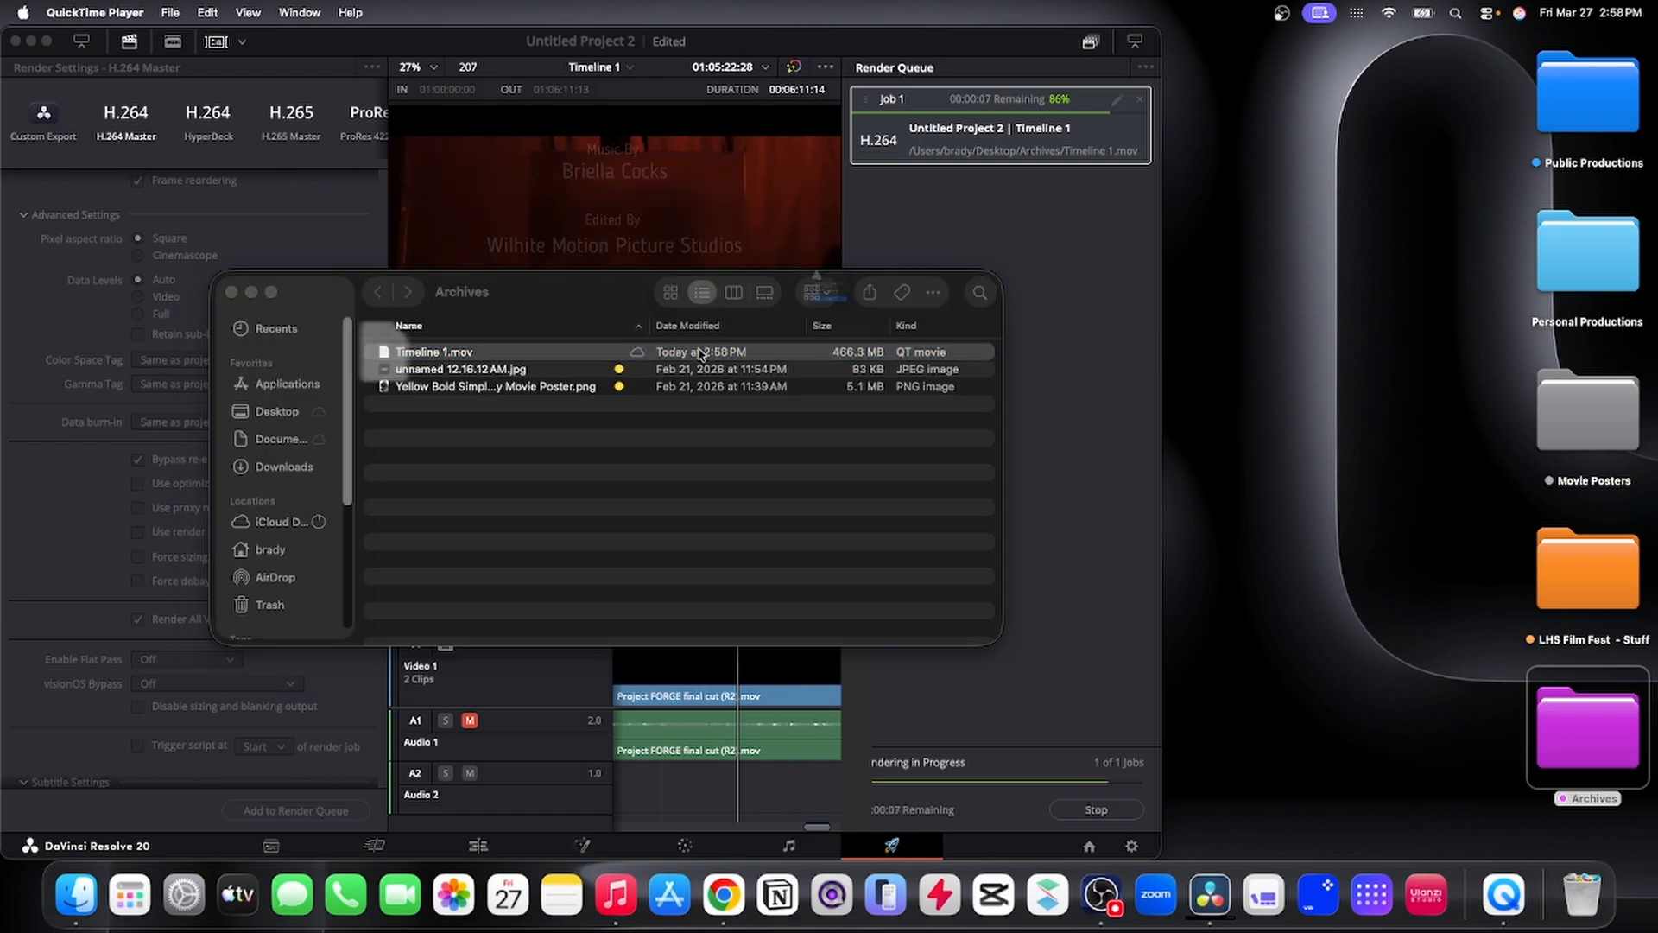
{"action": "left_click", "coordinate": [818, 374]}
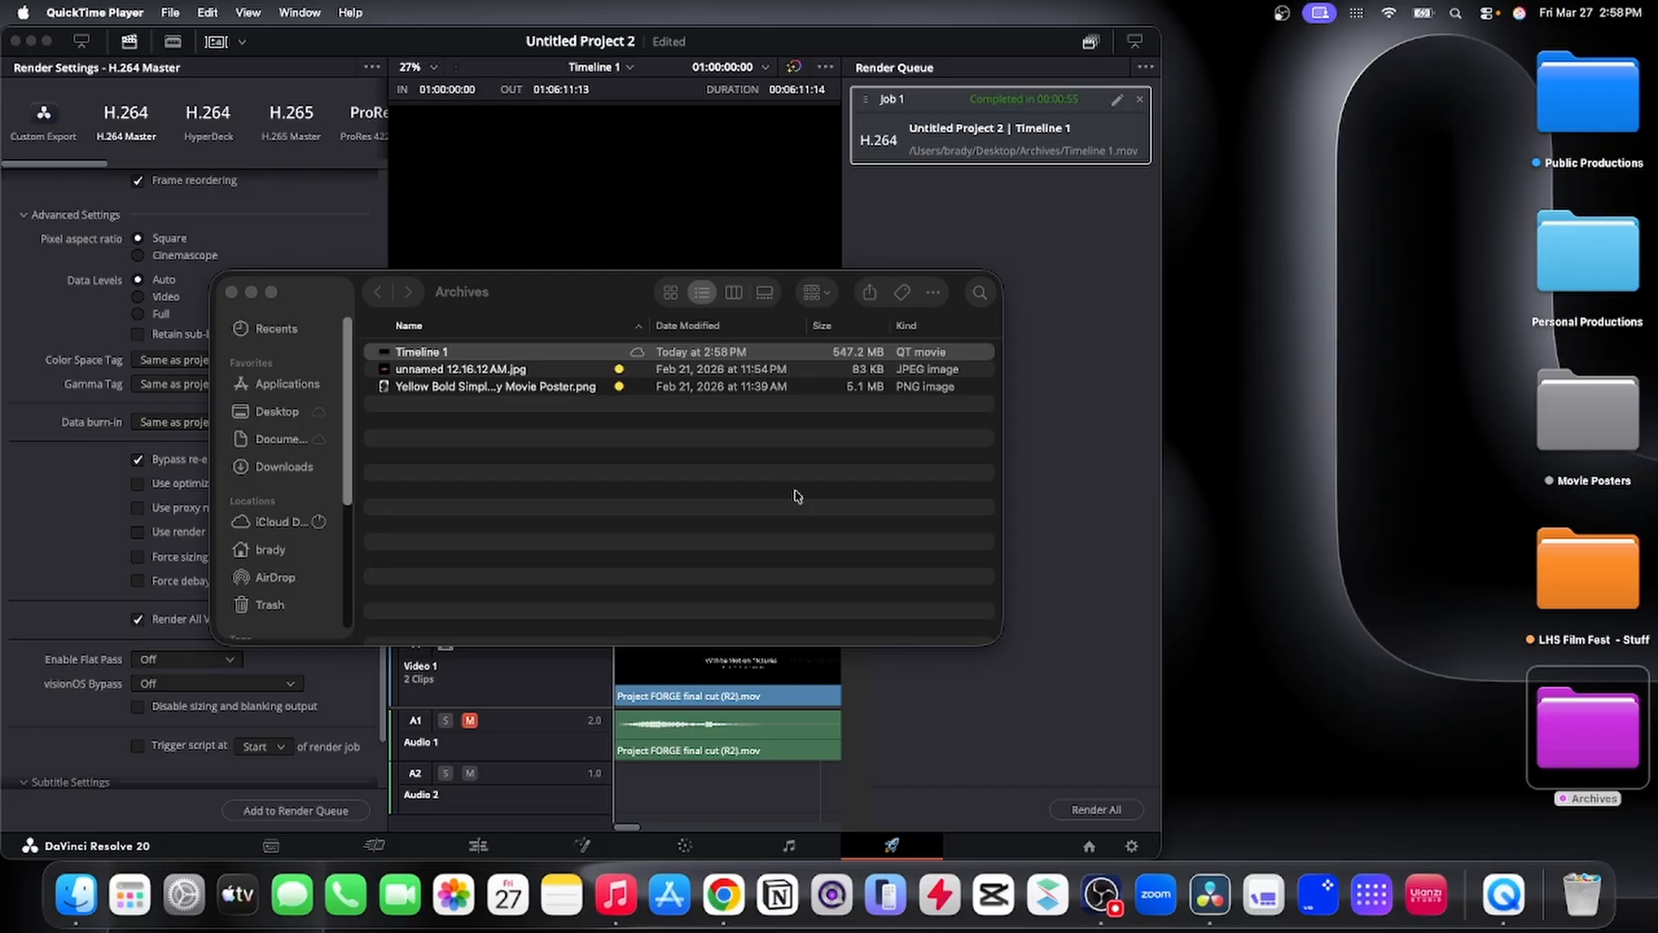
{"action": "left_click", "coordinate": [501, 351]}
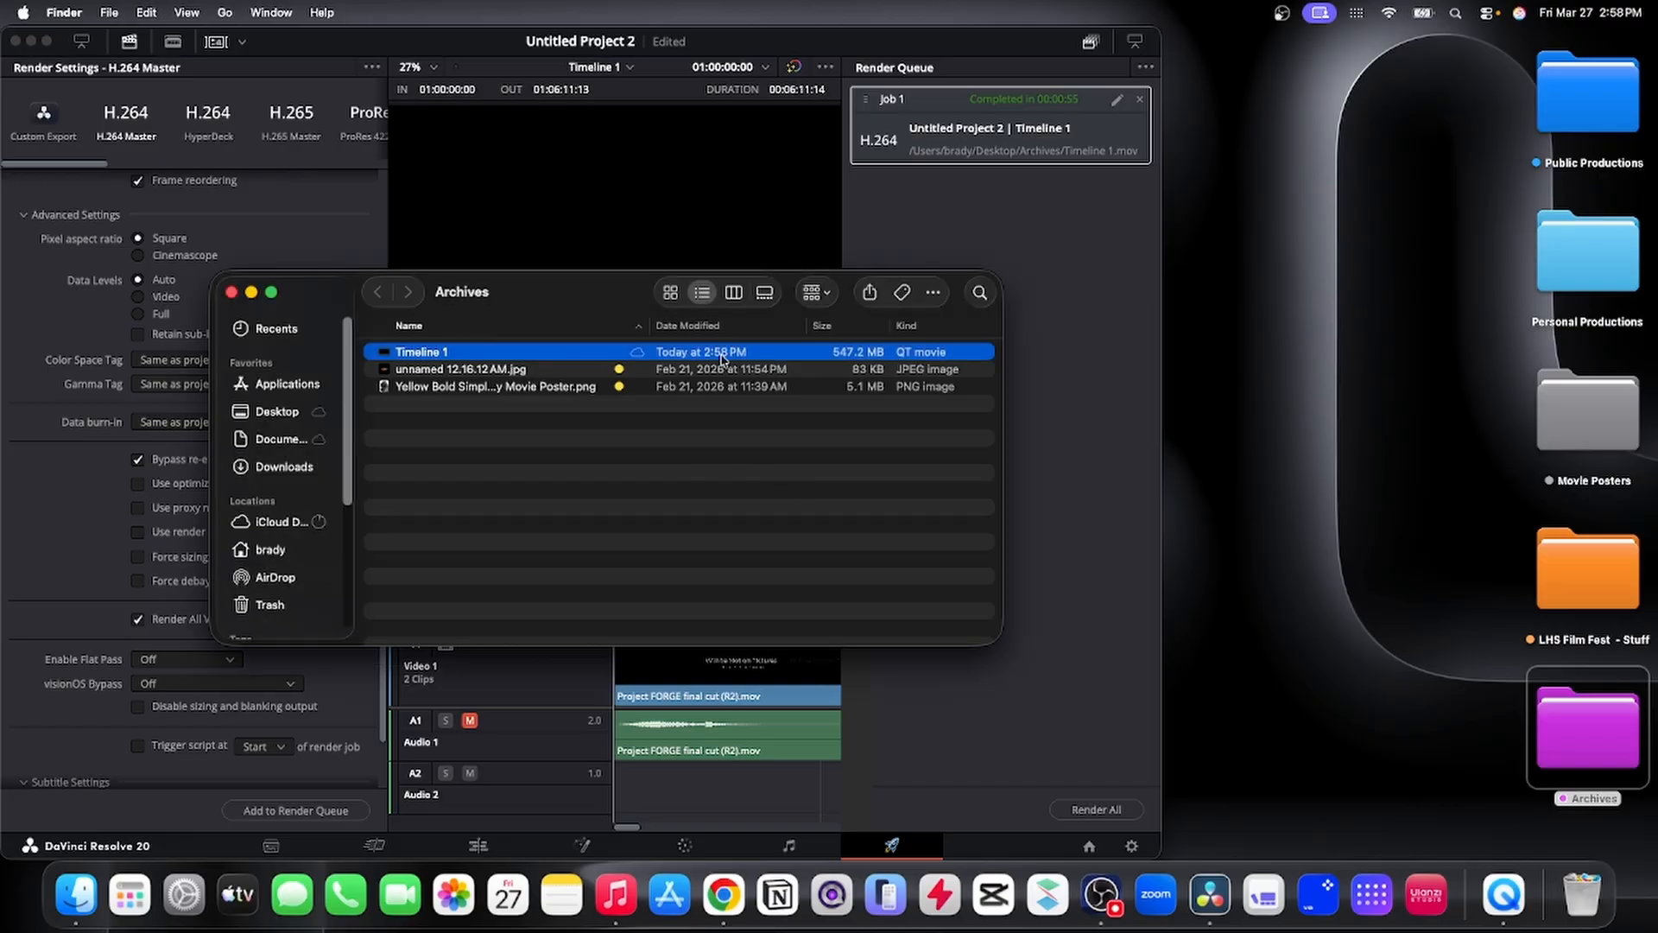
{"action": "double_click", "coordinate": [561, 353]}
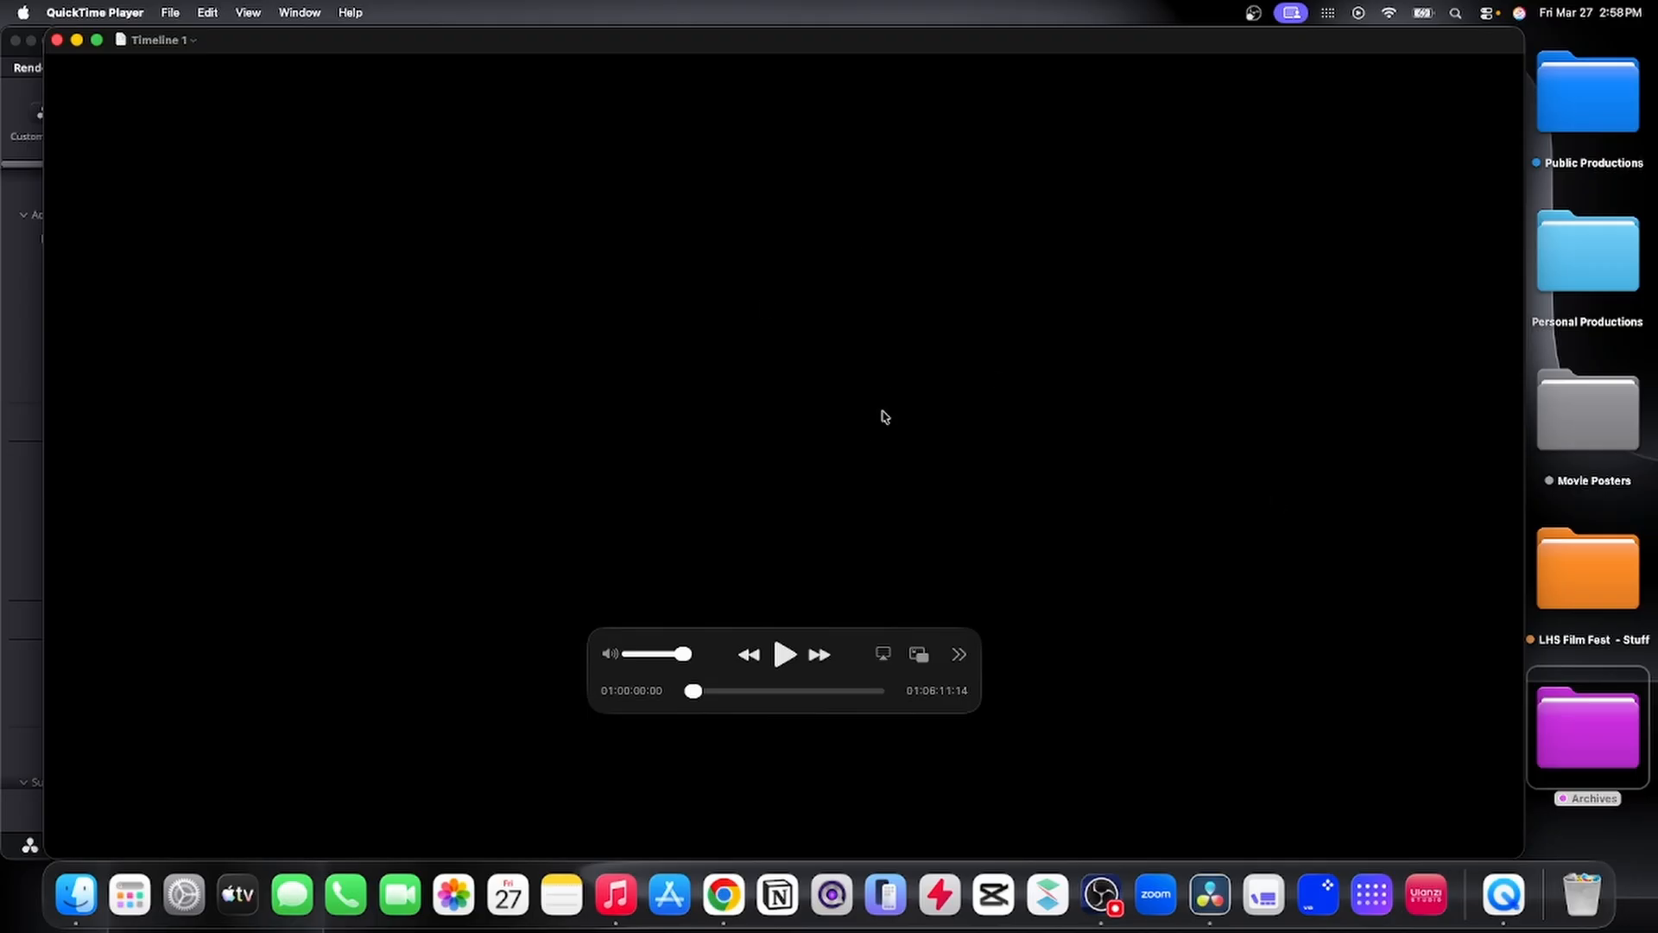
{"action": "left_click", "coordinate": [784, 654]}
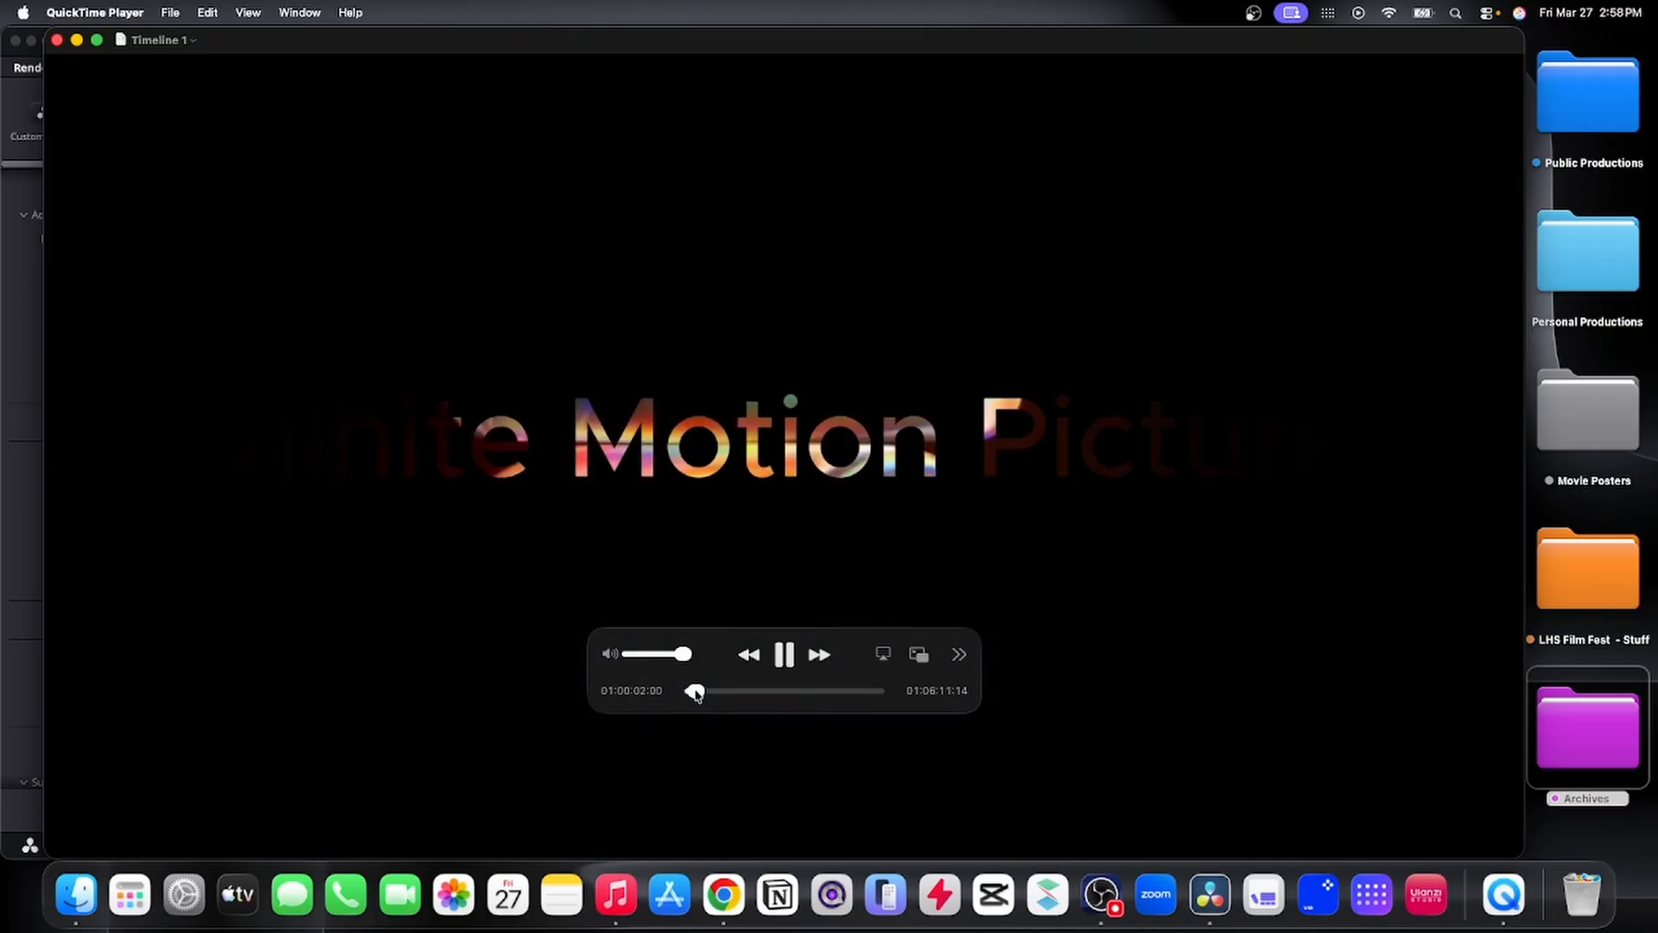
{"action": "mouse_move", "coordinate": [691, 691]}
{"action": "left_mouse_down"}
{"action": "mouse_move", "coordinate": [751, 688]}
{"action": "mouse_move", "coordinate": [677, 701]}
{"action": "left_mouse_up"}
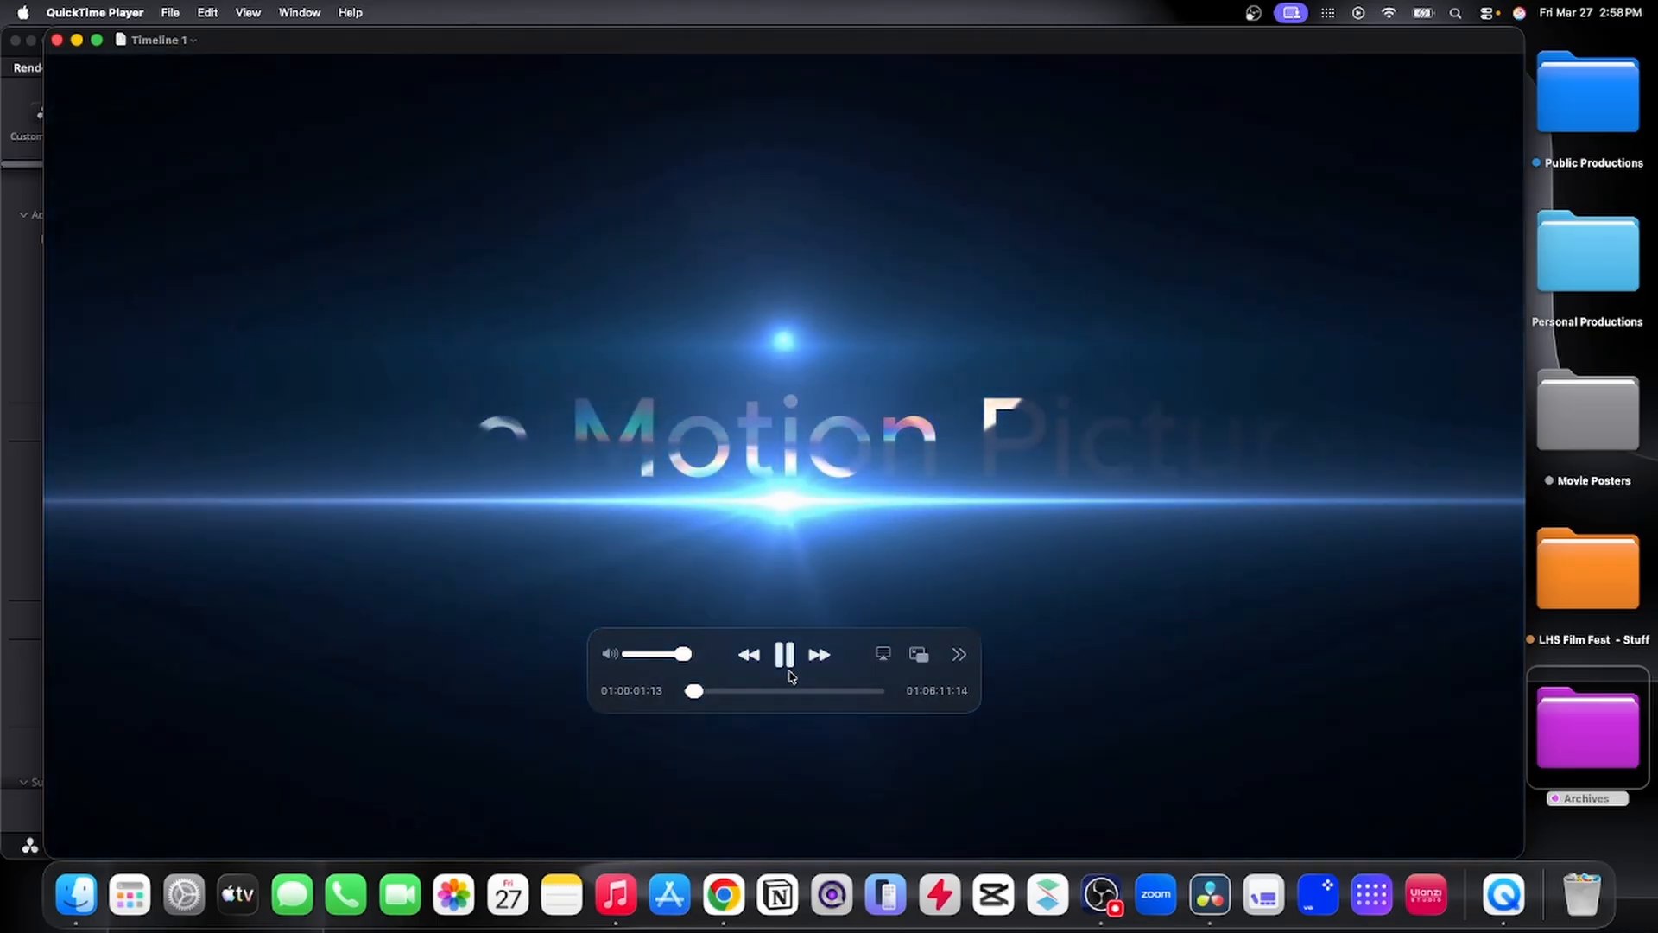
{"action": "left_click", "coordinate": [784, 655]}
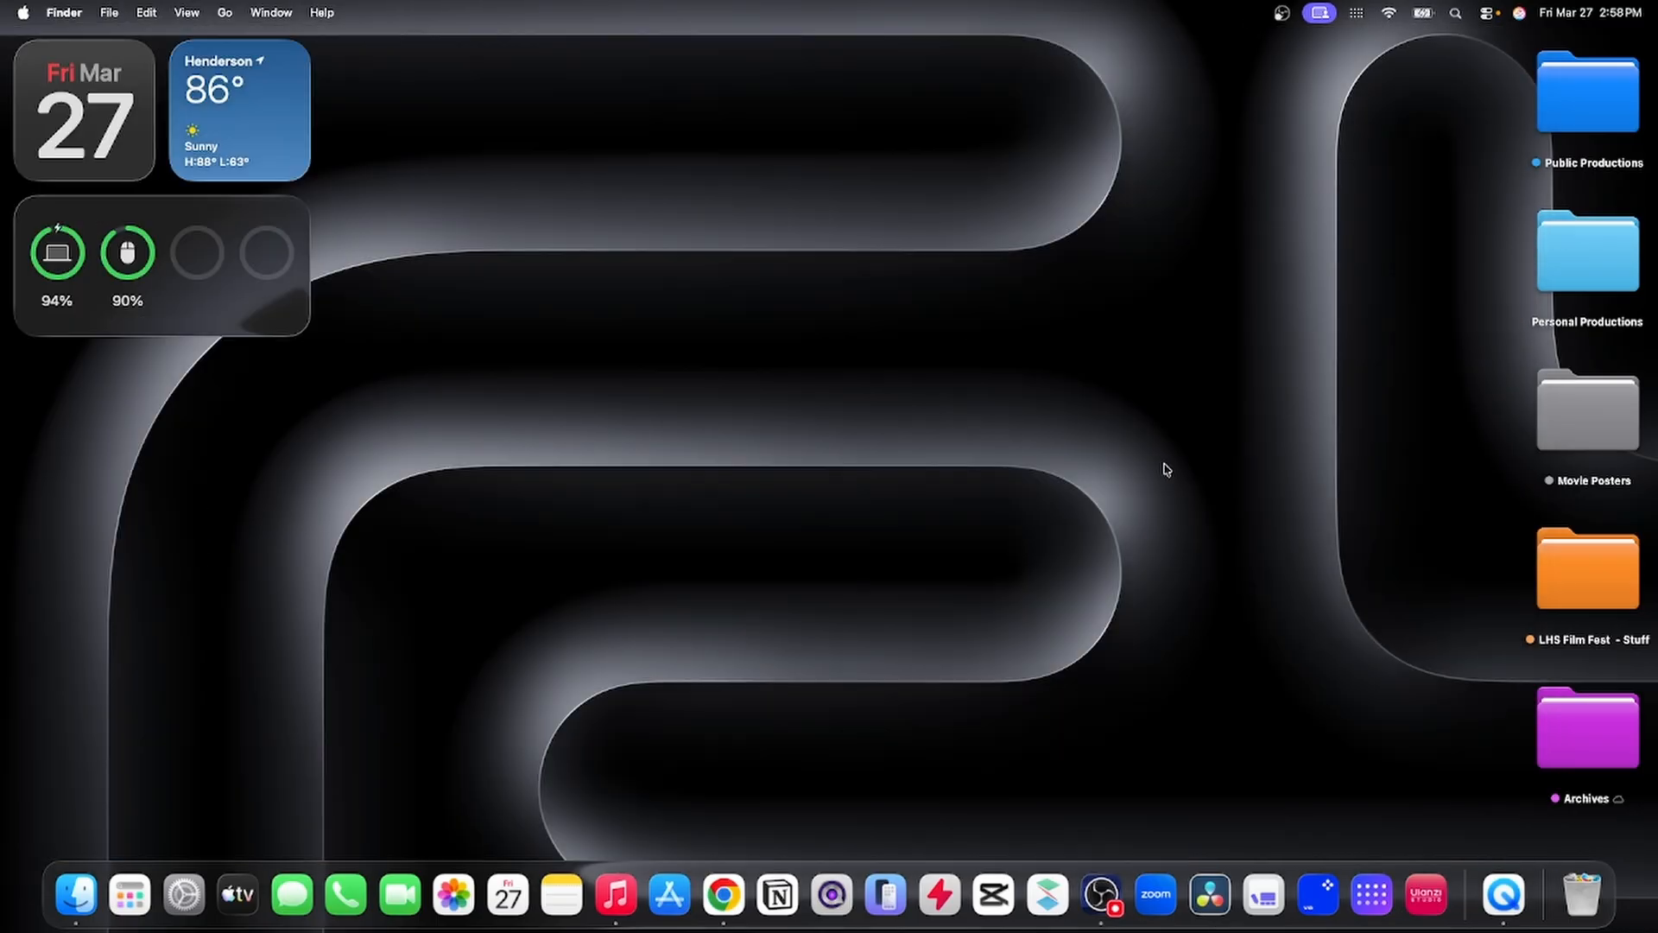